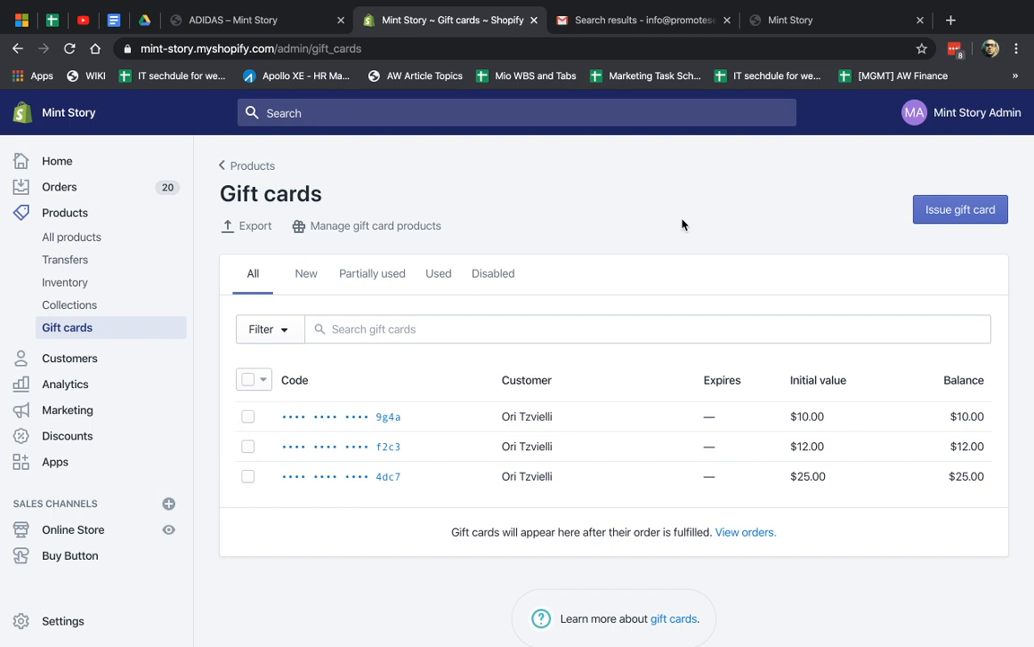
Switch from the Gift cards admin to the Mint Story storefront home page
{"action": "left_click", "coordinate": [761, 14]}
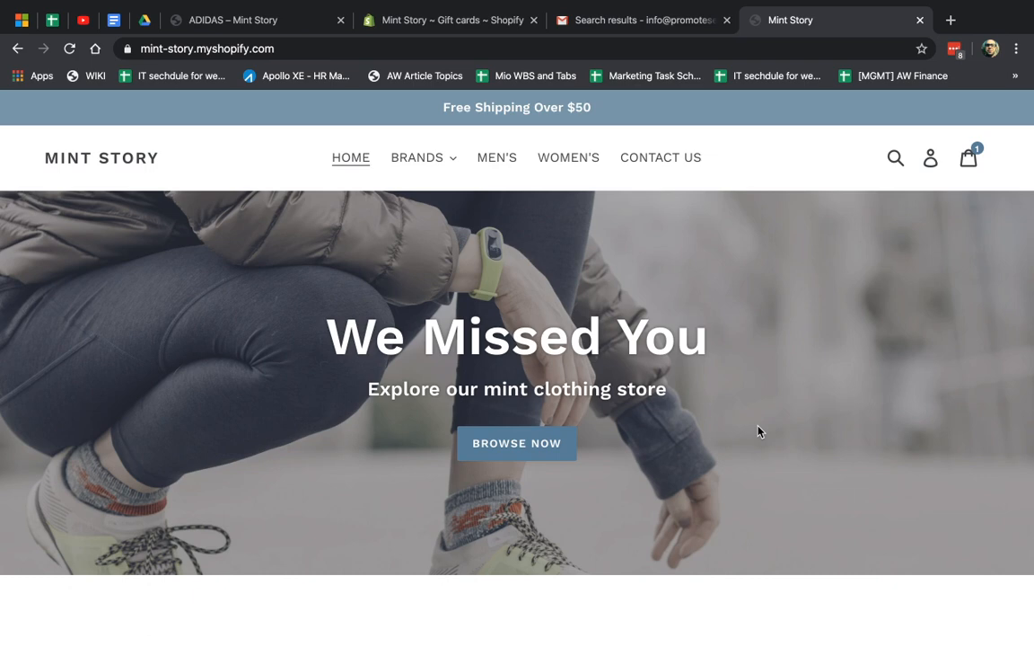
Go back to the Gift cards admin list and start issuing a new gift card
{"action": "left_click", "coordinate": [438, 19]}
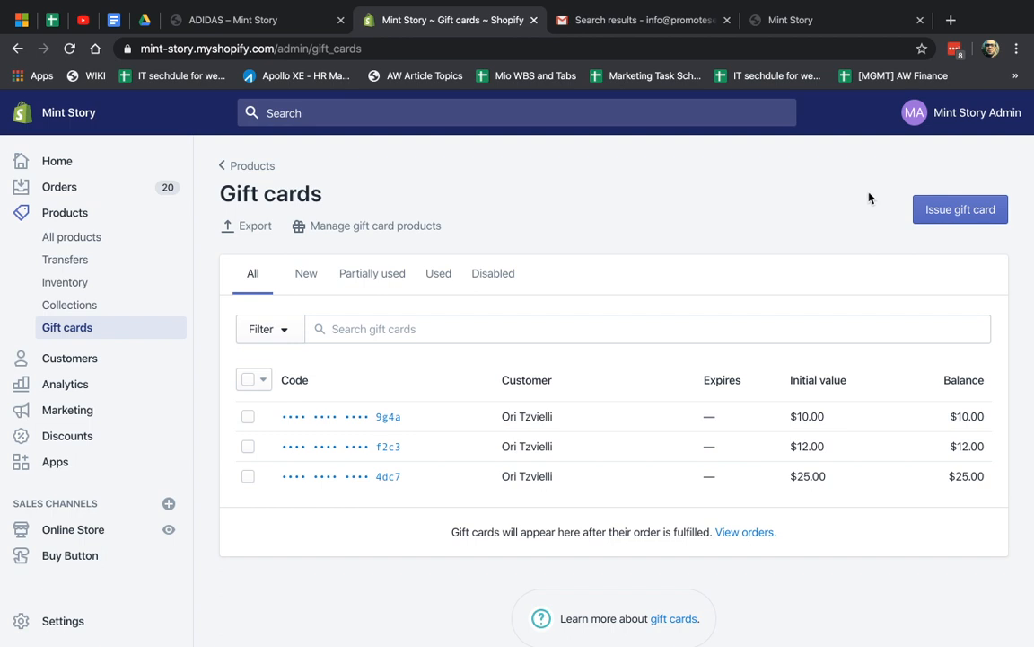
{"action": "left_click", "coordinate": [968, 216]}
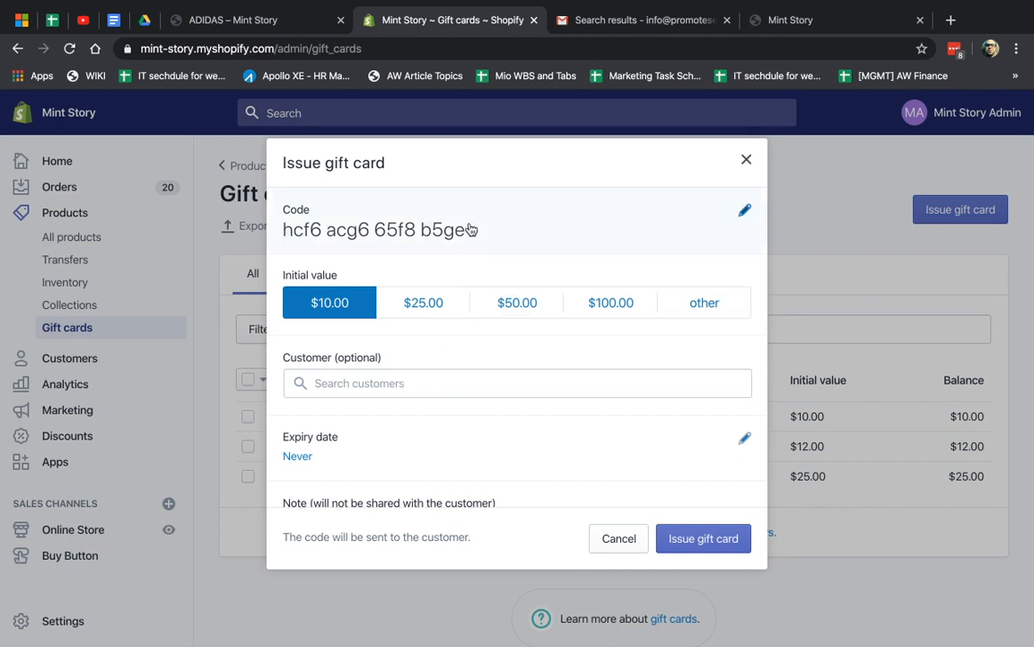
Issue a $25.00 gift card assigned to the existing customer found by search
{"action": "scroll", "coordinate": [554, 369], "scroll_direction": "down", "scroll_amount": 2}
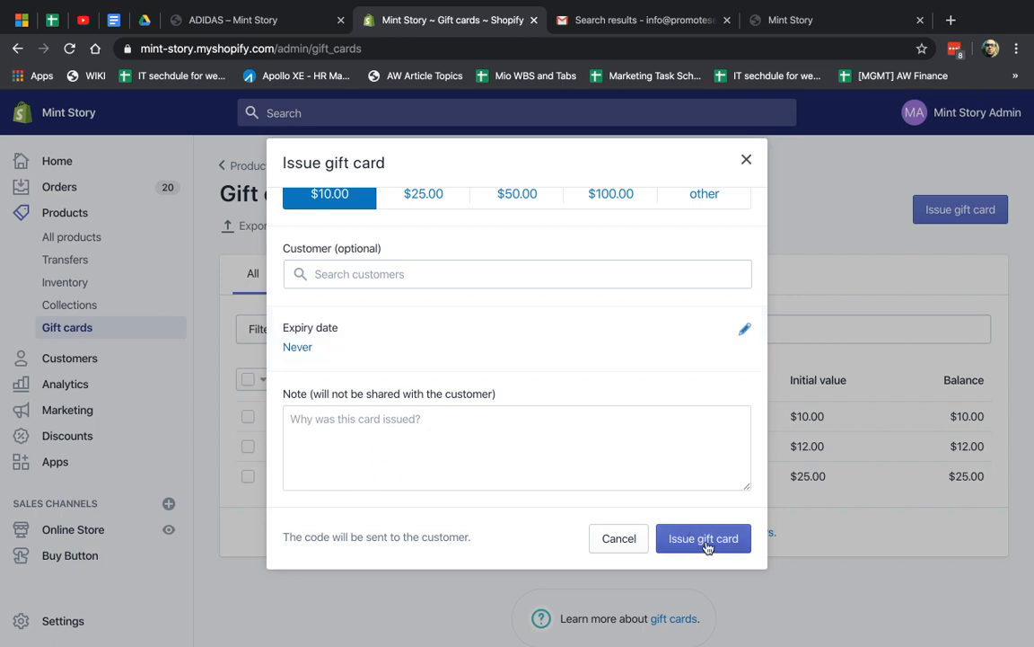
{"action": "scroll", "coordinate": [505, 349], "scroll_direction": "up", "scroll_amount": 2}
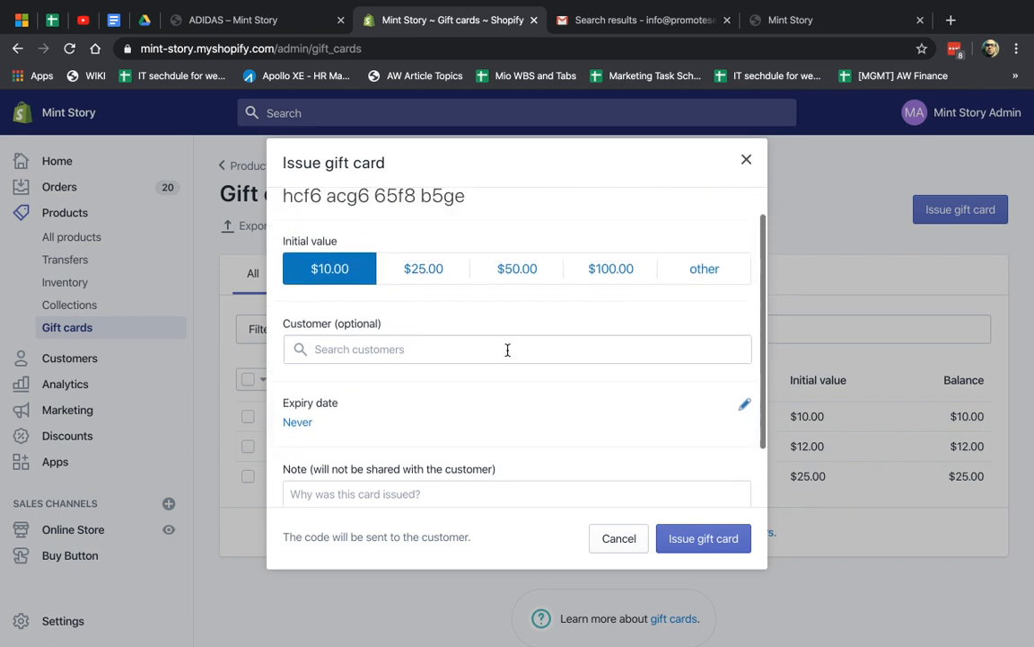
{"action": "left_click", "coordinate": [455, 347]}
{"action": "type", "text": "ori"}
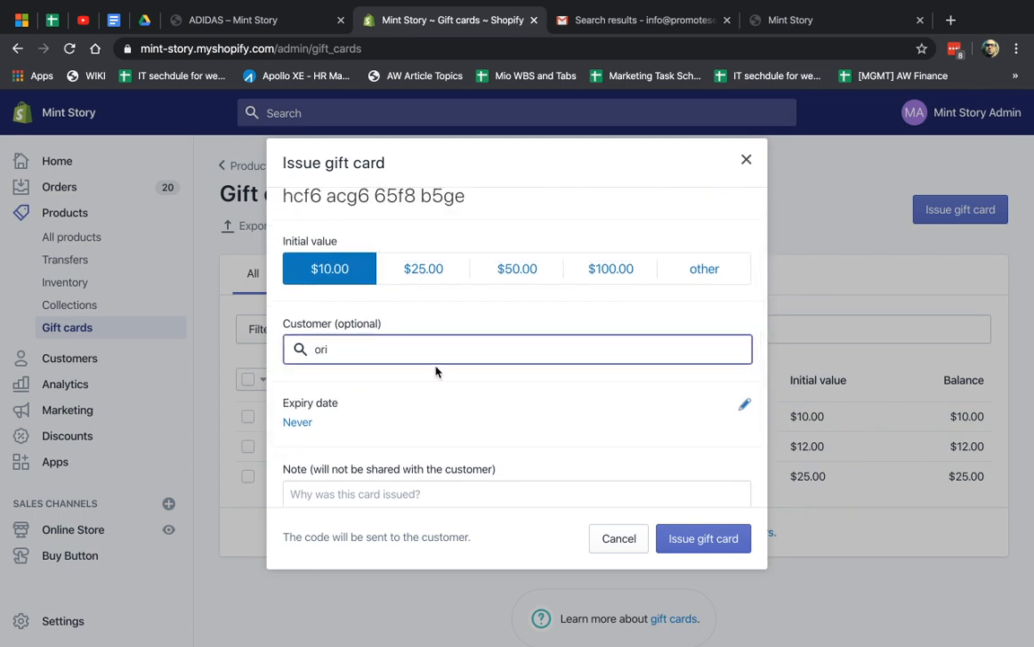
{"action": "left_click", "coordinate": [418, 385]}
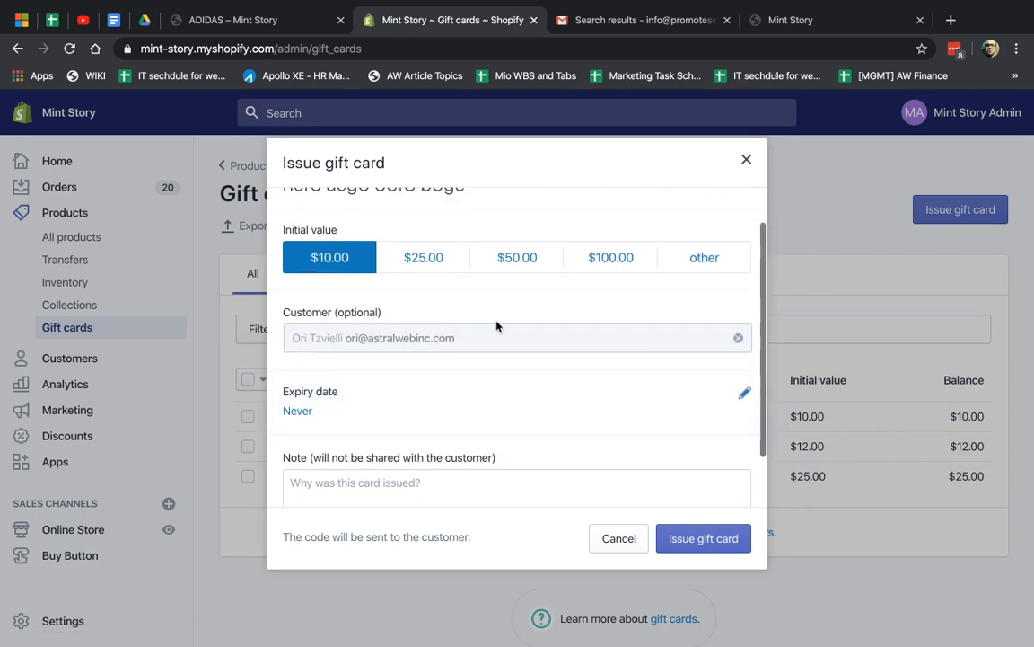
{"action": "left_click", "coordinate": [420, 256]}
{"action": "scroll", "coordinate": [489, 343], "scroll_direction": "up", "scroll_amount": 1}
{"action": "scroll", "coordinate": [489, 345], "scroll_direction": "down", "scroll_amount": 1}
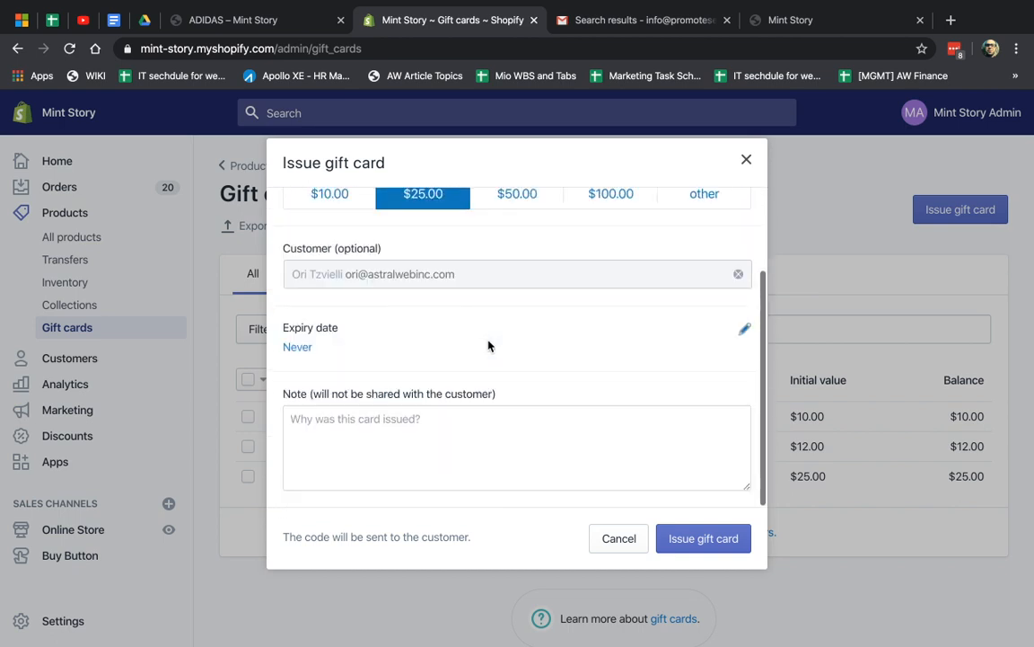
{"action": "left_click", "coordinate": [738, 546]}
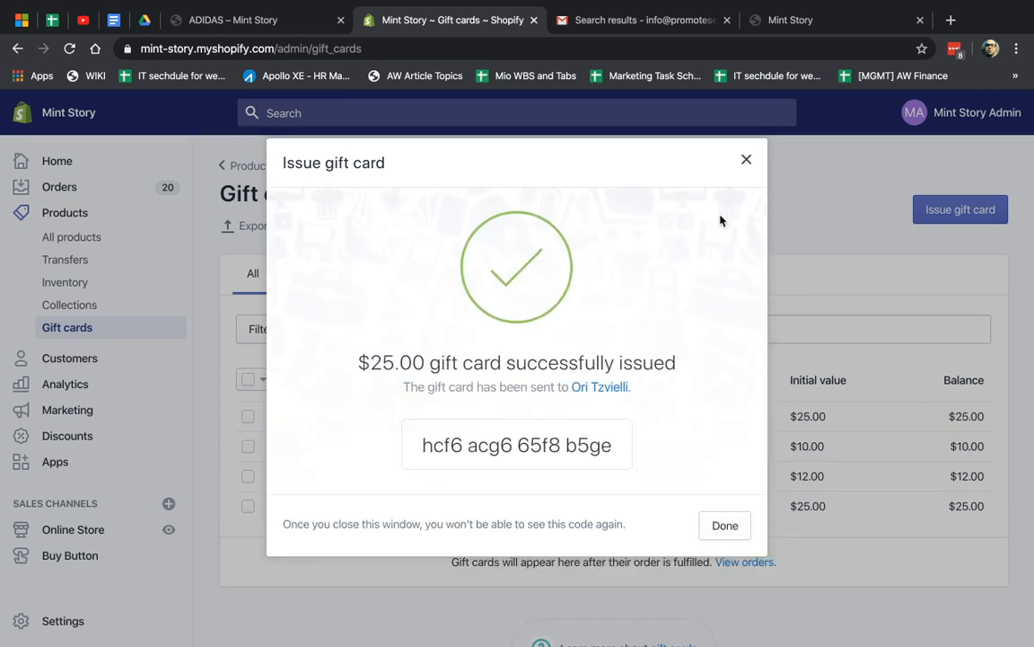
Select the new gift card code, then go to the Gmail search box
{"action": "left_click_drag", "start_coordinate": [483, 362], "coordinate": [668, 363]}
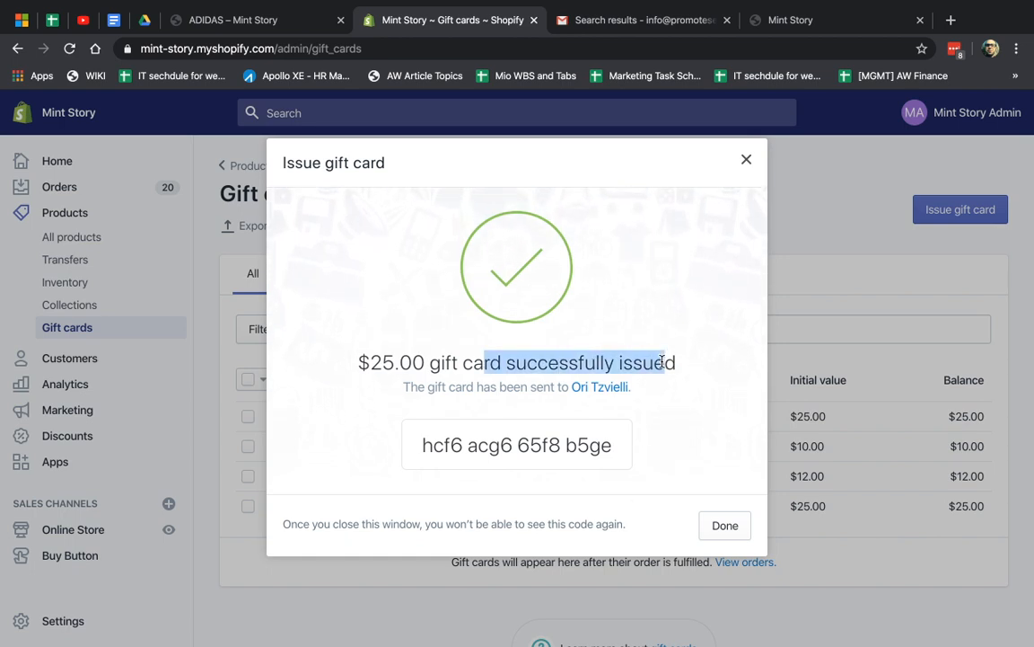
{"action": "left_click", "coordinate": [662, 362]}
{"action": "triple_click", "coordinate": [539, 451]}
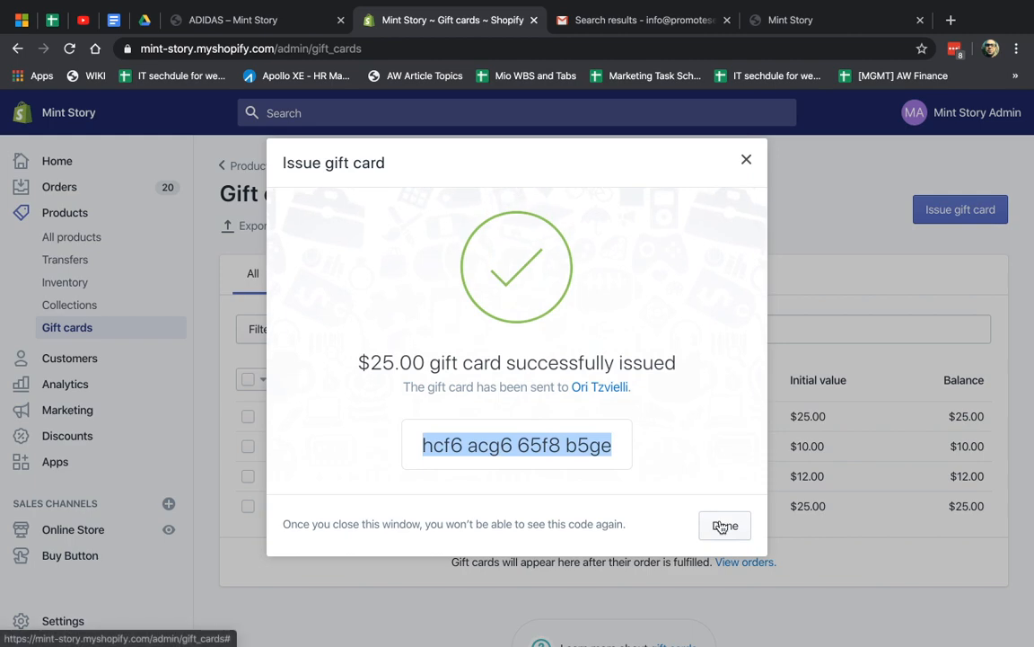
{"action": "left_click", "coordinate": [641, 18]}
{"action": "left_click", "coordinate": [445, 108]}
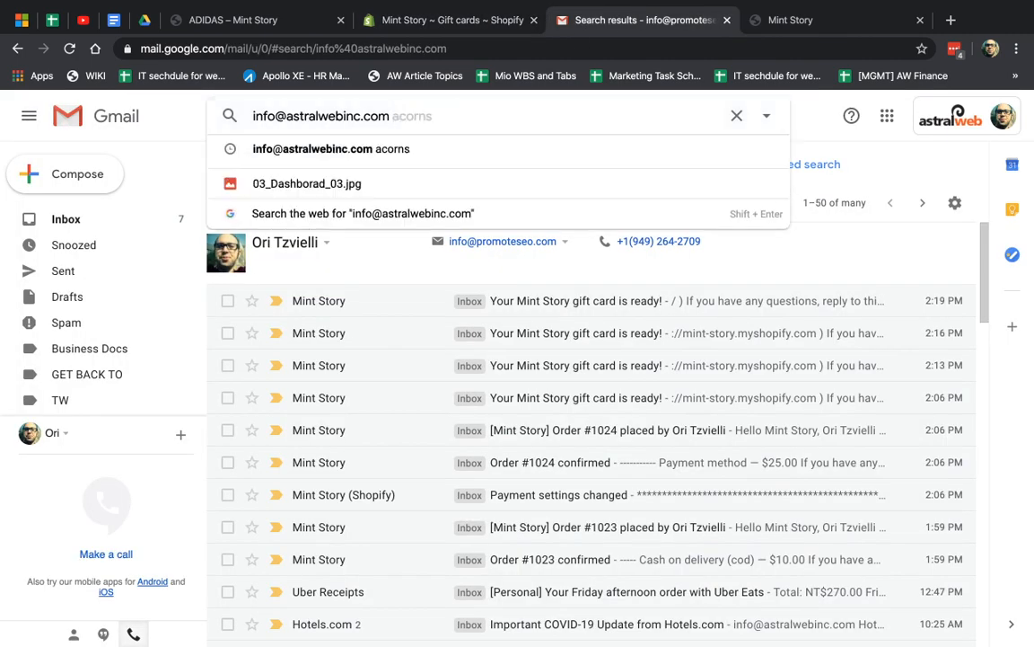
Rerun the Gmail search, open the newest Mint Story gift card email, and view the card
{"action": "key", "text": "Return"}
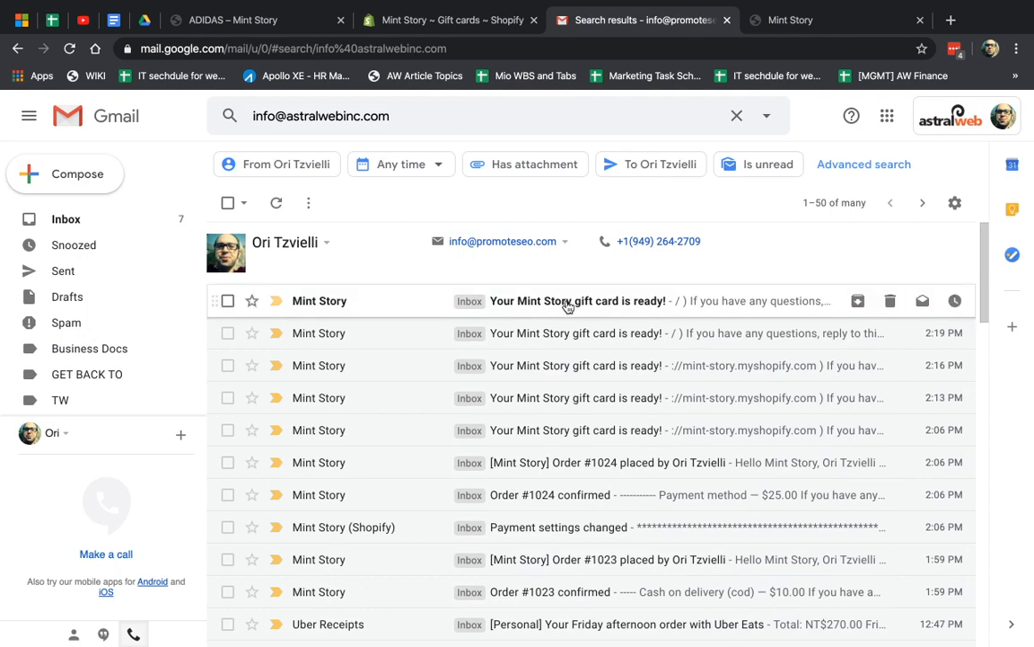
{"action": "left_click", "coordinate": [502, 300]}
{"action": "left_click", "coordinate": [563, 301]}
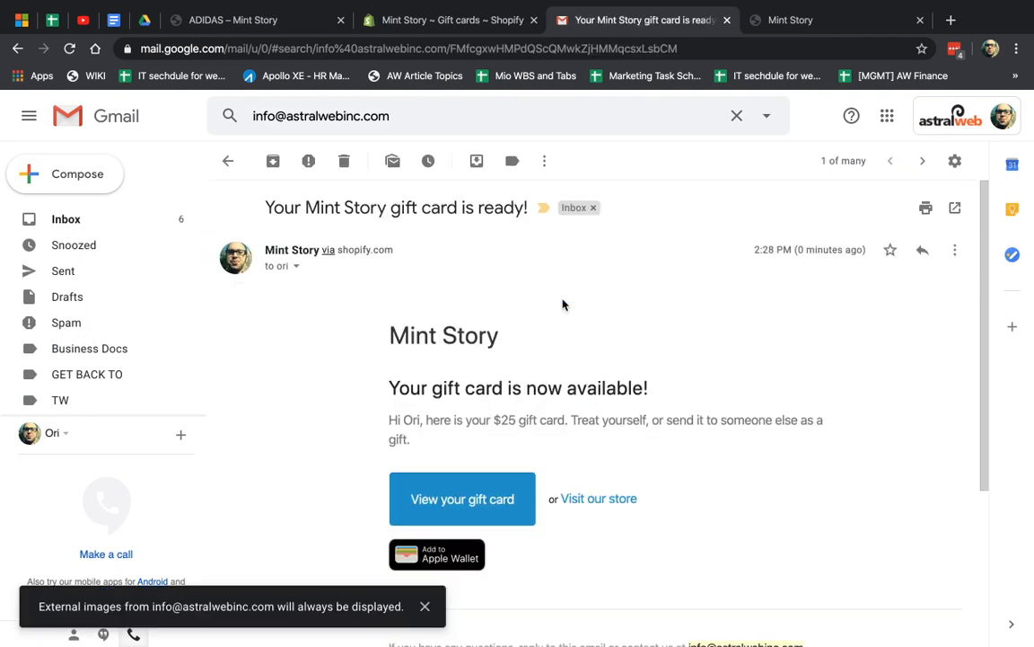
{"action": "scroll", "coordinate": [634, 412], "scroll_direction": "down", "scroll_amount": 2}
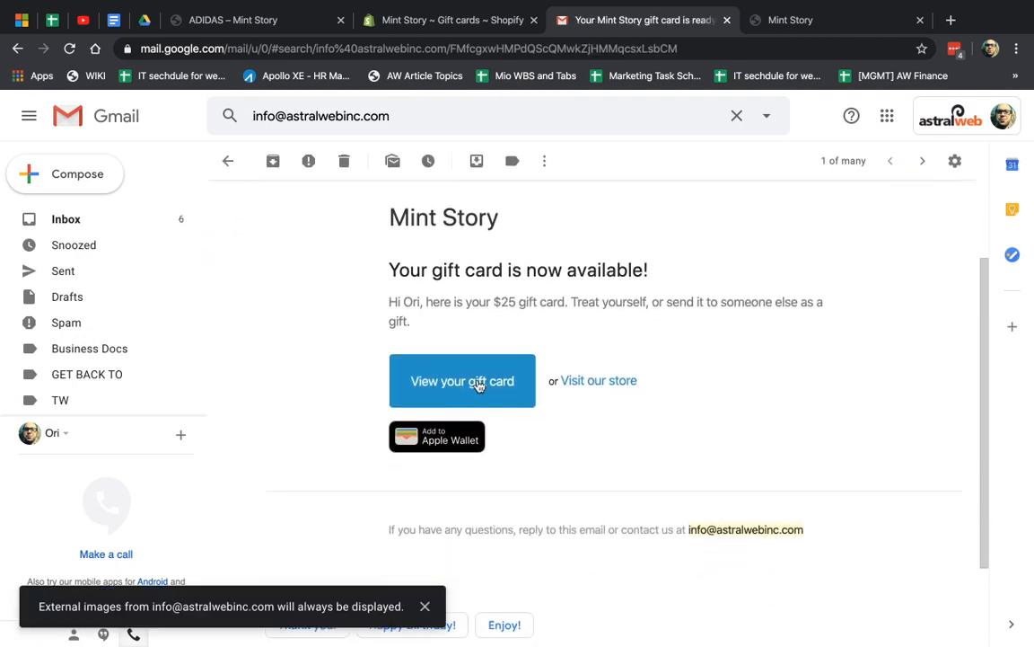
{"action": "left_click", "coordinate": [478, 384]}
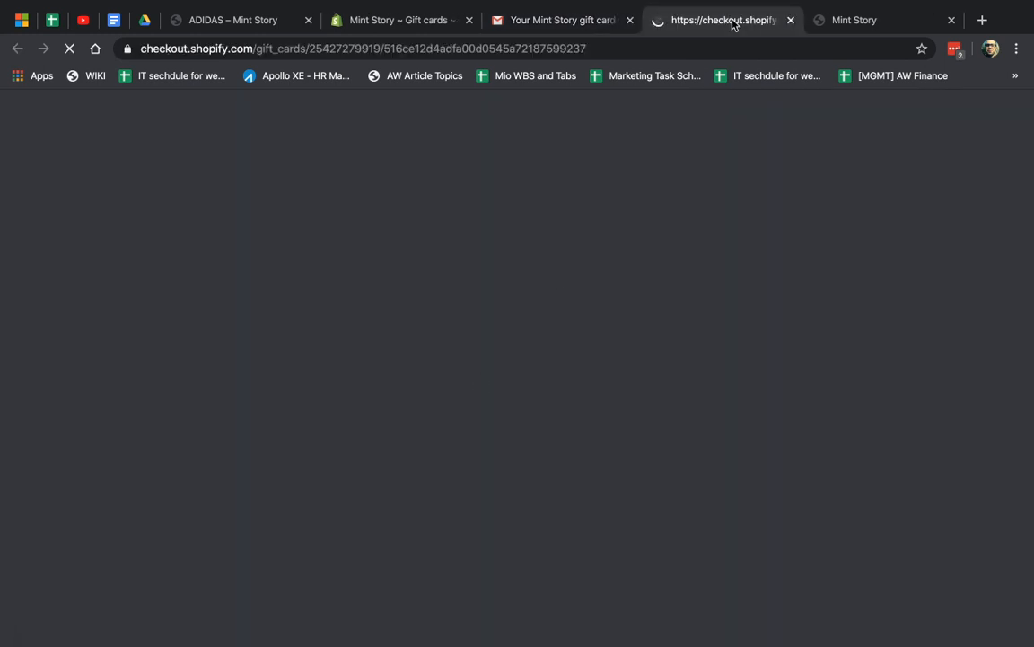
Select the $25 card's code on its page, then close the admin's issue confirmation
{"action": "scroll", "coordinate": [763, 431], "scroll_direction": "down", "scroll_amount": 3}
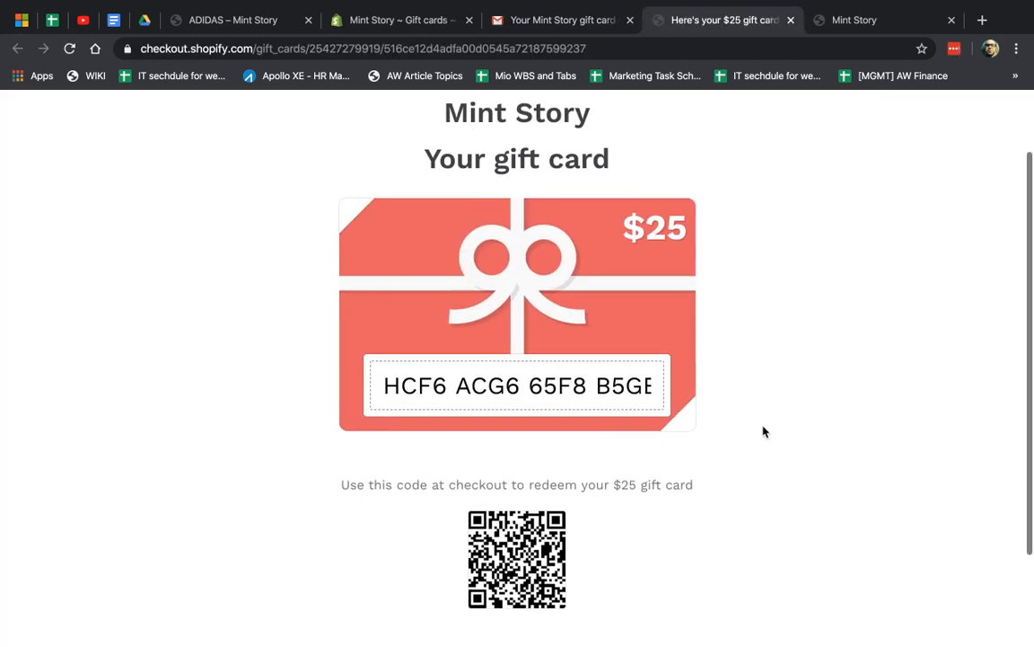
{"action": "scroll", "coordinate": [762, 431], "scroll_direction": "up", "scroll_amount": 3}
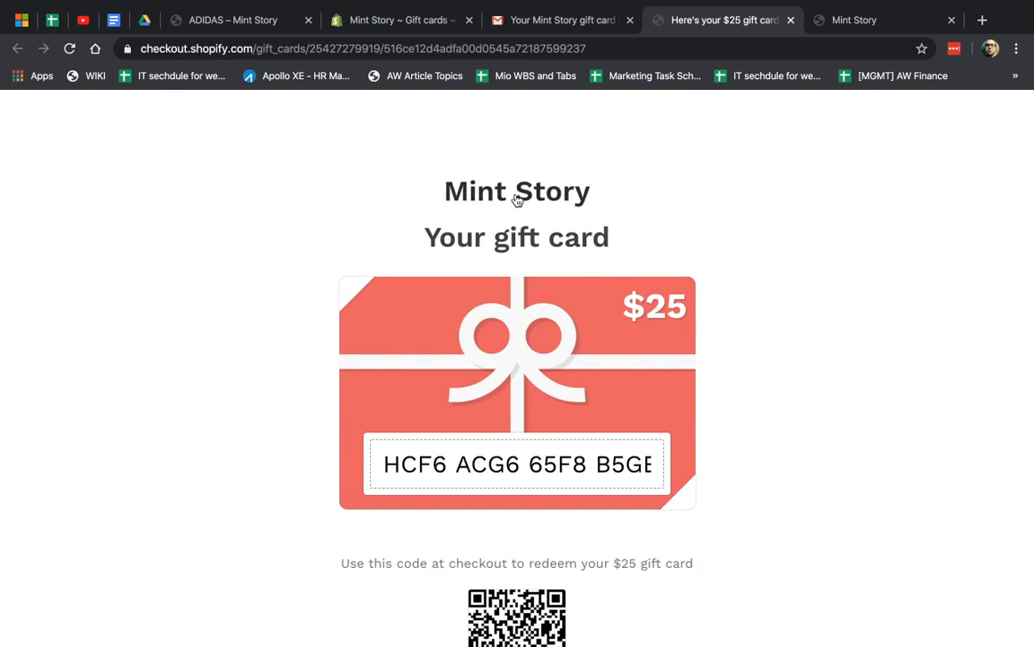
{"action": "left_click_drag", "start_coordinate": [571, 193], "coordinate": [670, 194]}
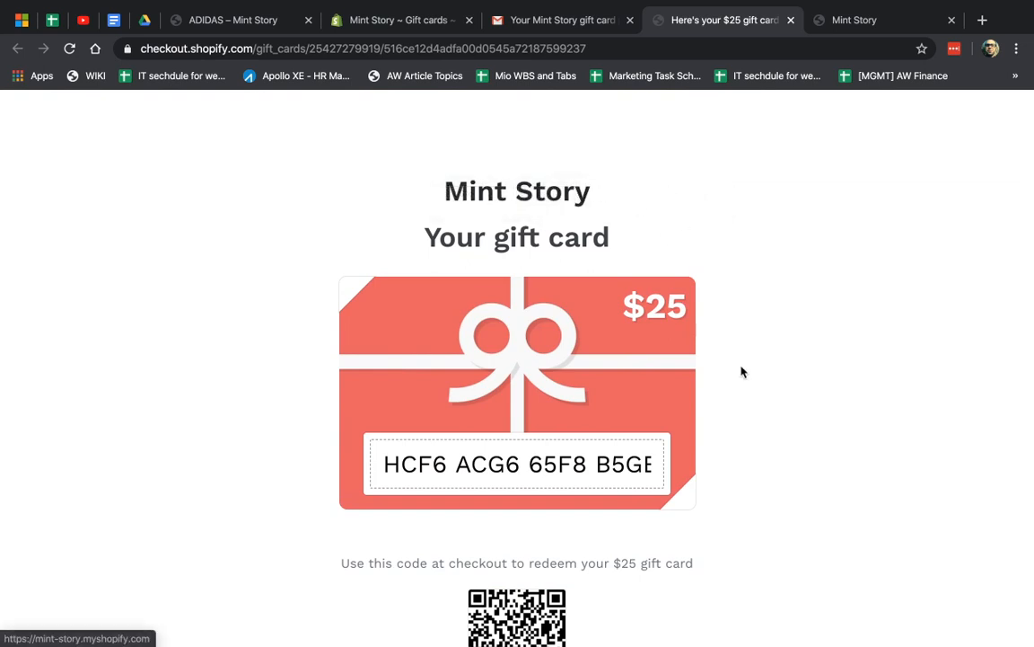
{"action": "scroll", "coordinate": [700, 359], "scroll_direction": "down", "scroll_amount": 2}
{"action": "left_click_drag", "start_coordinate": [388, 342], "coordinate": [657, 348]}
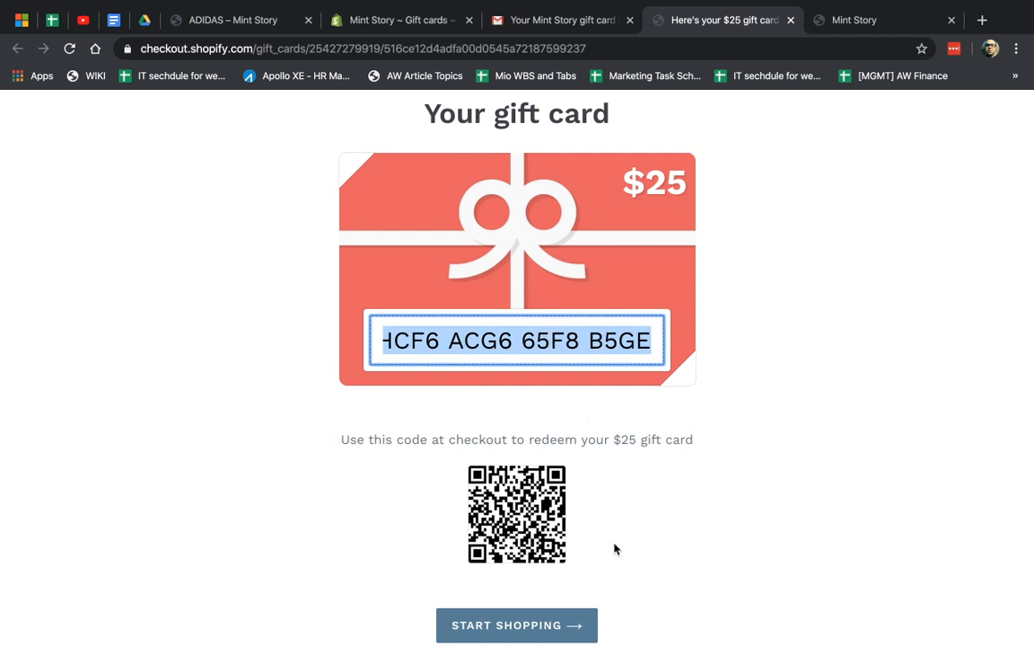
{"action": "scroll", "coordinate": [615, 547], "scroll_direction": "down", "scroll_amount": 1}
{"action": "scroll", "coordinate": [615, 549], "scroll_direction": "up", "scroll_amount": 1}
{"action": "left_click", "coordinate": [572, 262]}
{"action": "key", "text": "ctrl+a"}
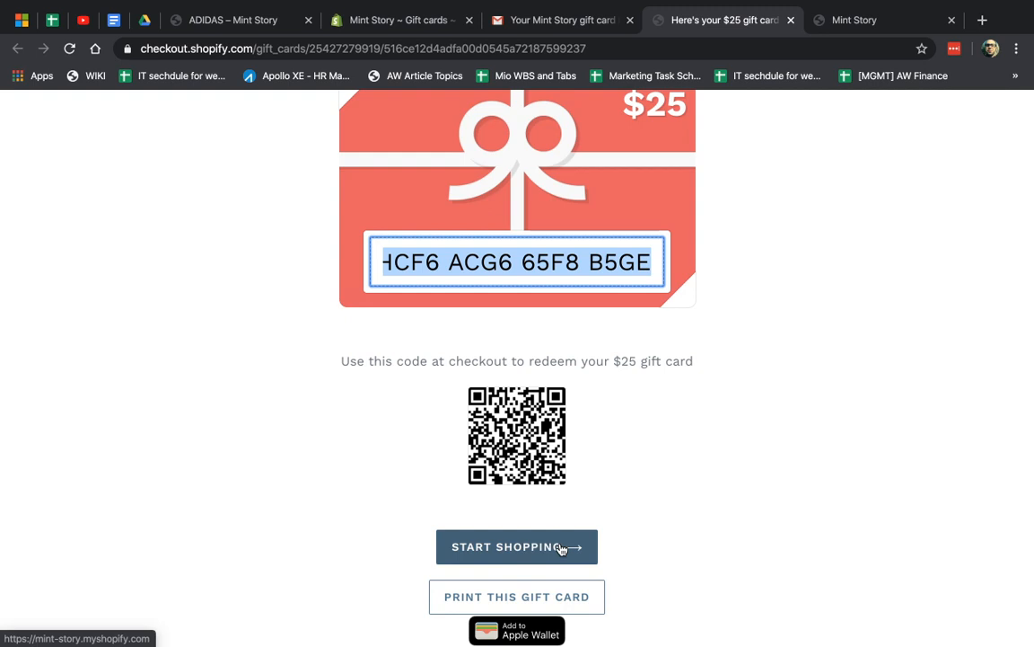
{"action": "left_click", "coordinate": [422, 18]}
{"action": "left_click", "coordinate": [747, 161]}
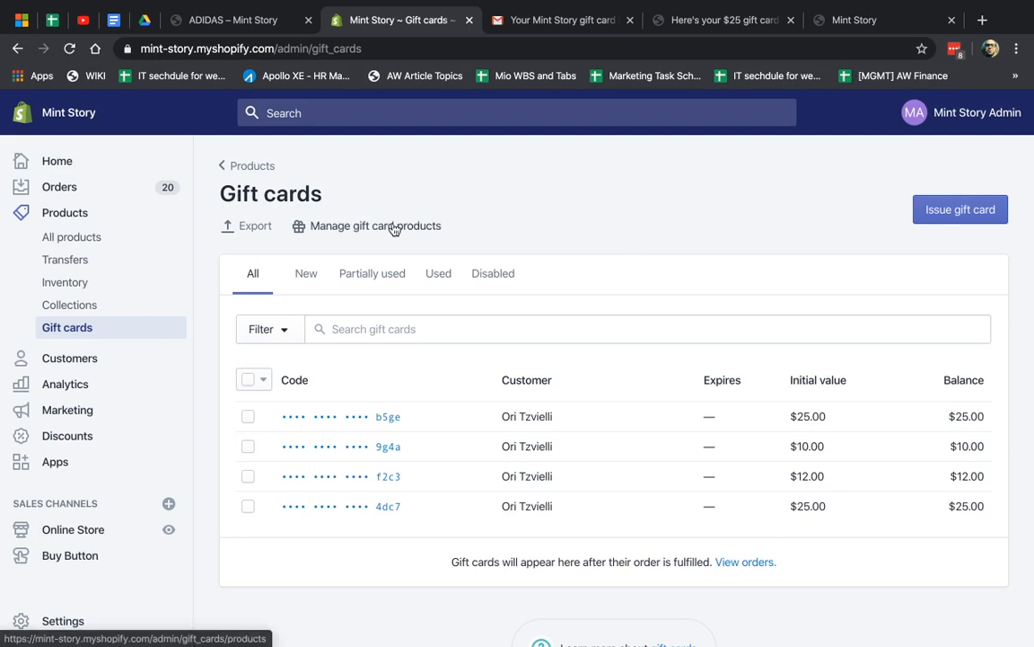
Add a new gift card product titled 'Holiday Gift Card'
{"action": "left_click", "coordinate": [422, 231]}
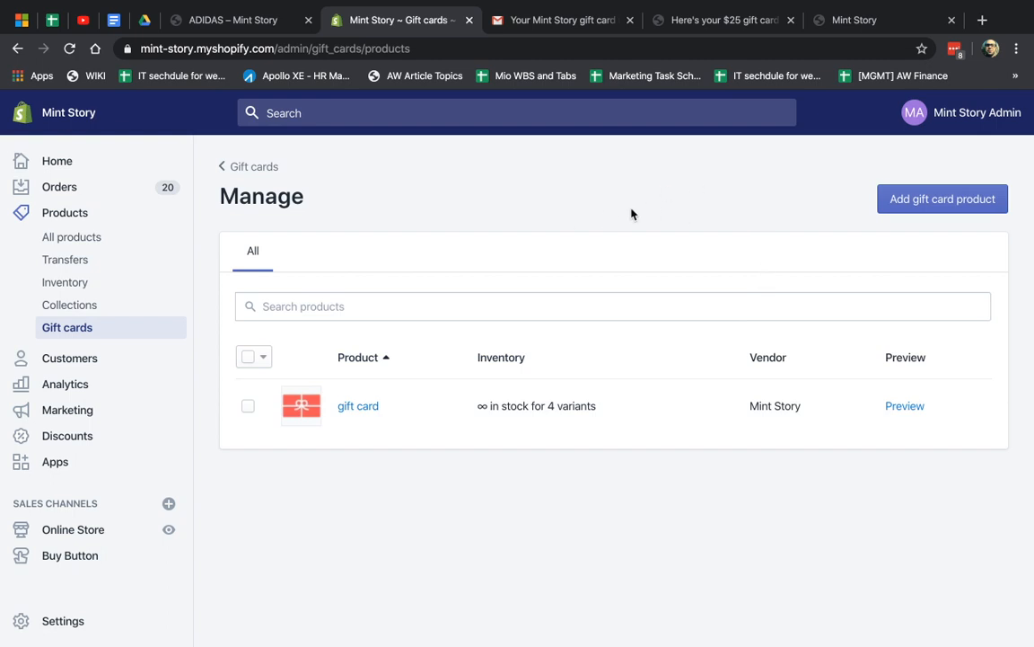
{"action": "left_click", "coordinate": [937, 201]}
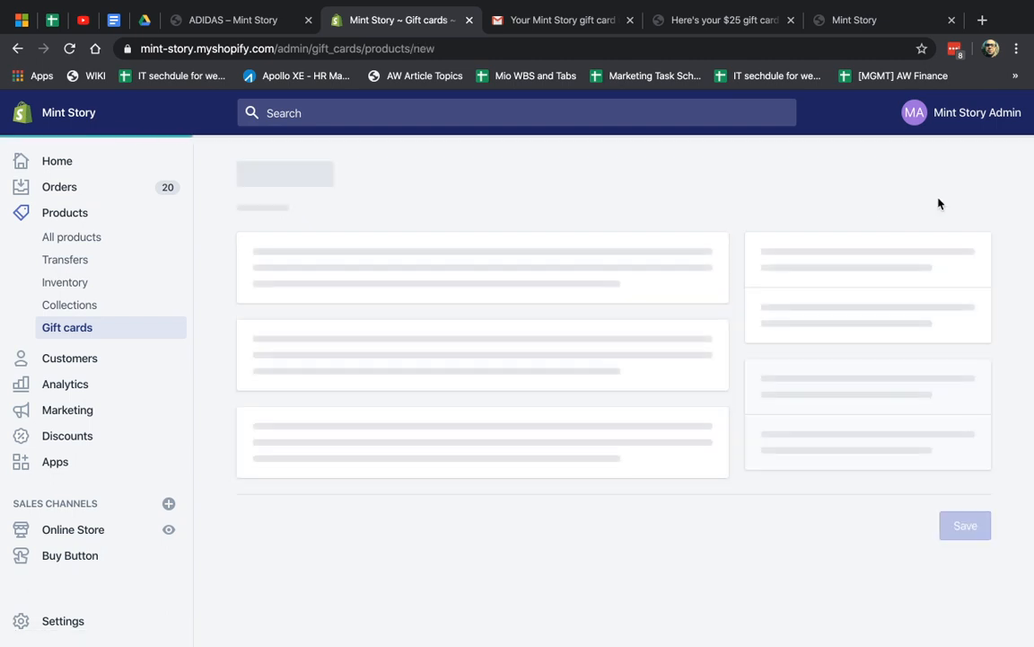
{"action": "left_click", "coordinate": [471, 280]}
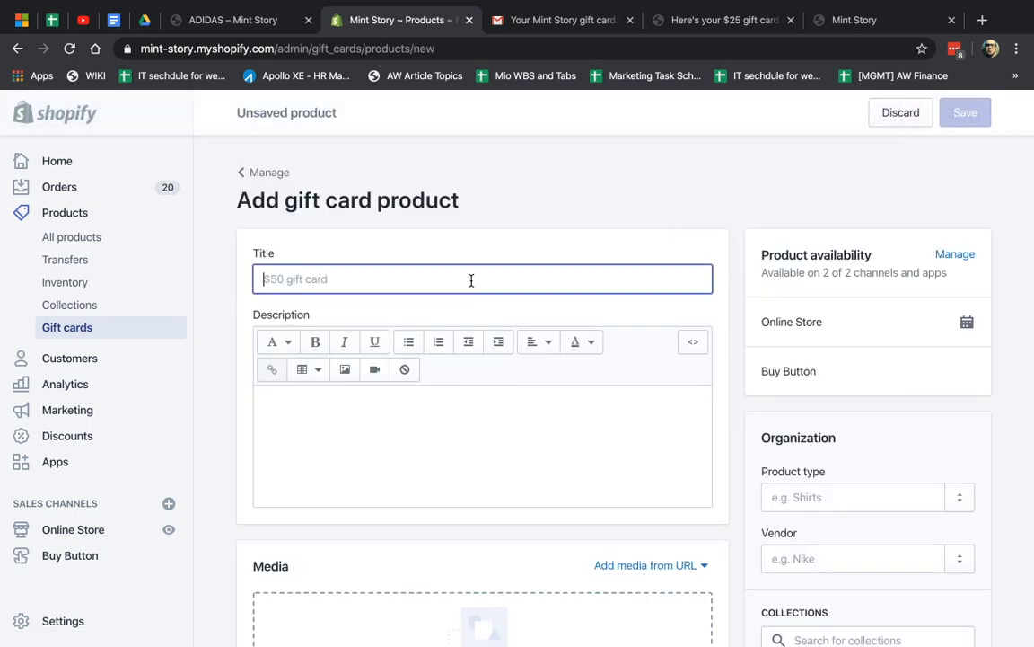
{"action": "type", "text": "H"}
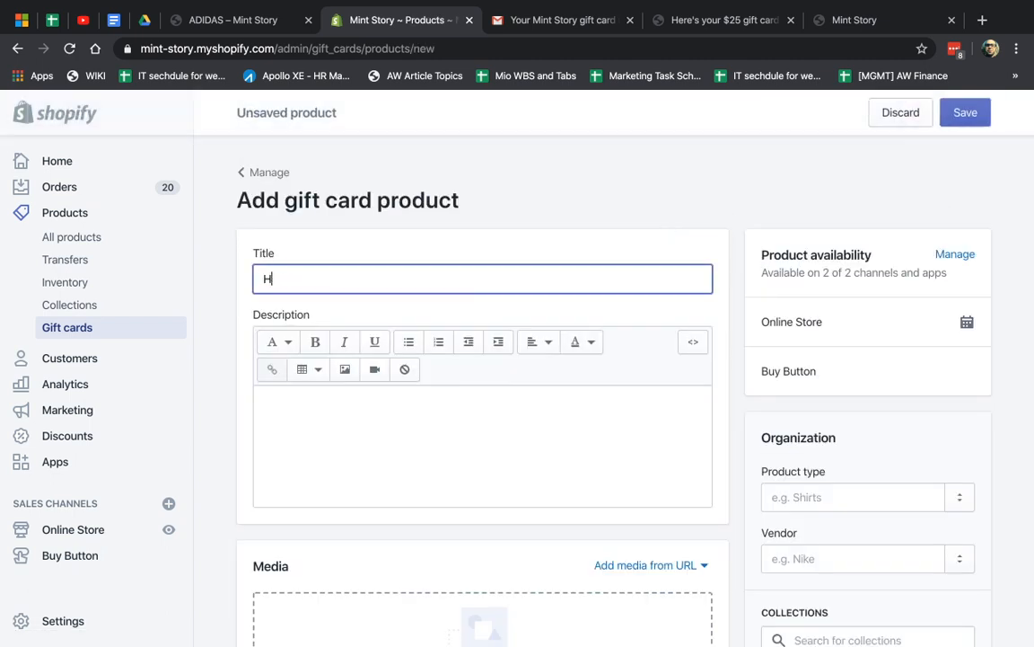
{"action": "type", "text": "oliday Gift Card"}
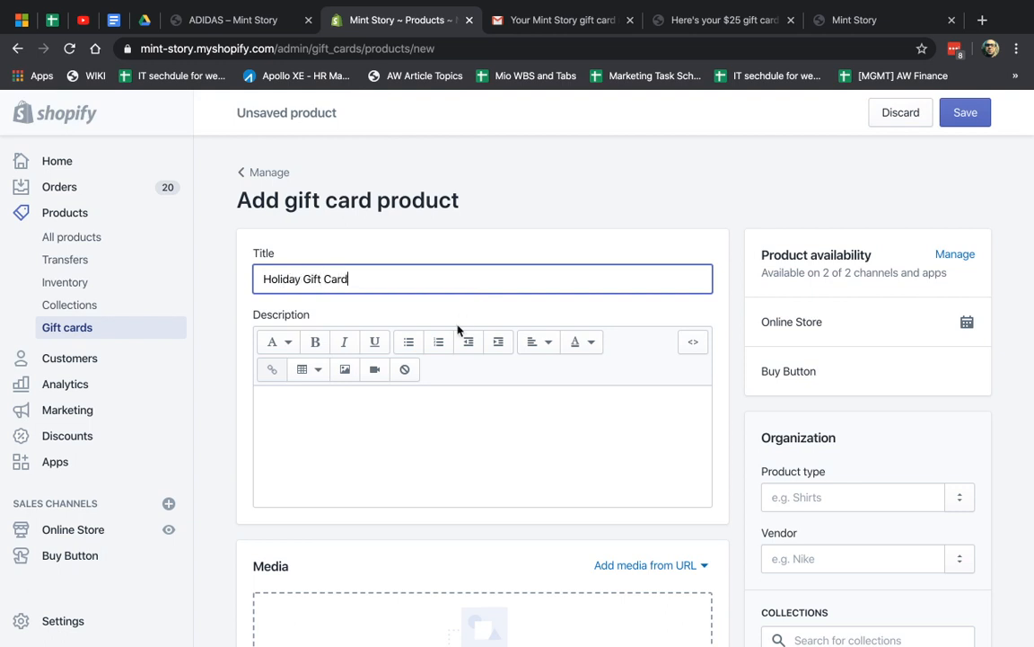
Give the product the description 'this is test for our video'
{"action": "left_click", "coordinate": [446, 417]}
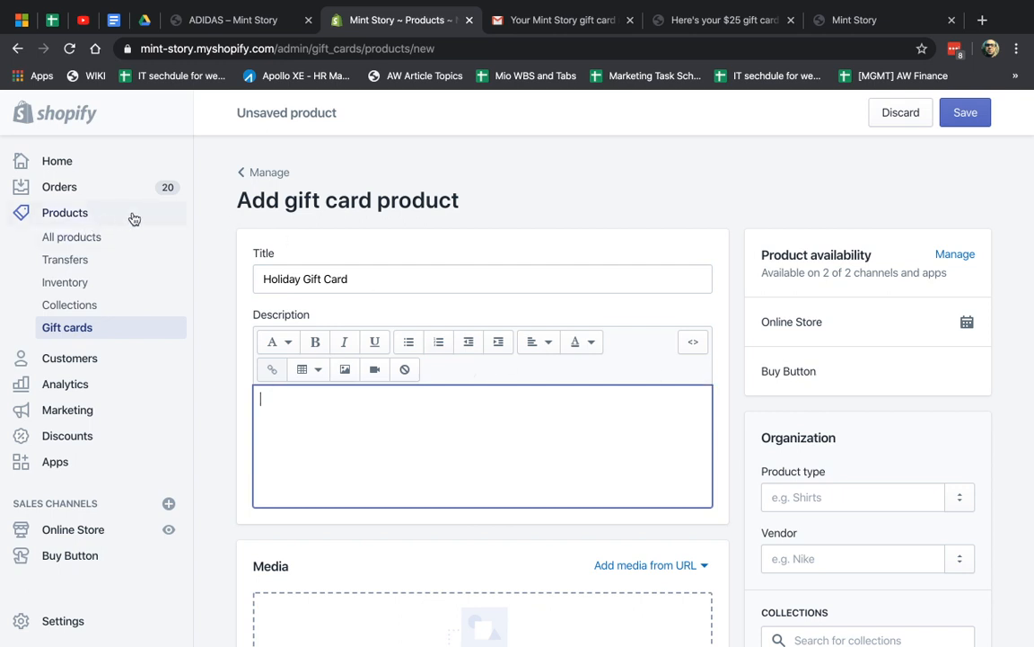
{"action": "scroll", "coordinate": [551, 422], "scroll_direction": "down", "scroll_amount": 5}
{"action": "scroll", "coordinate": [551, 422], "scroll_direction": "up", "scroll_amount": 5}
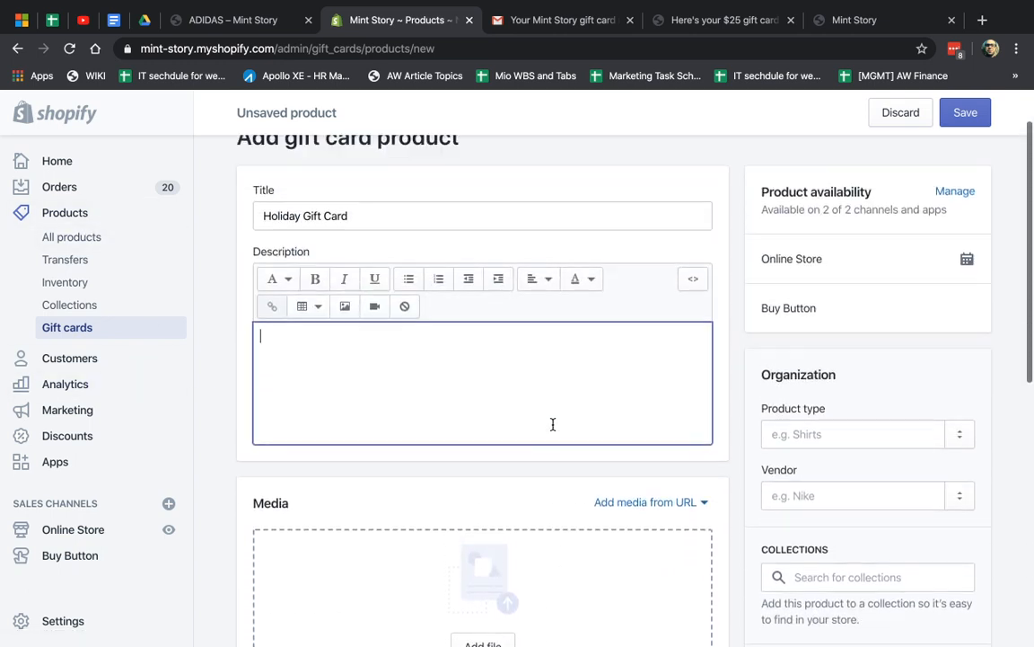
{"action": "type", "text": "this"}
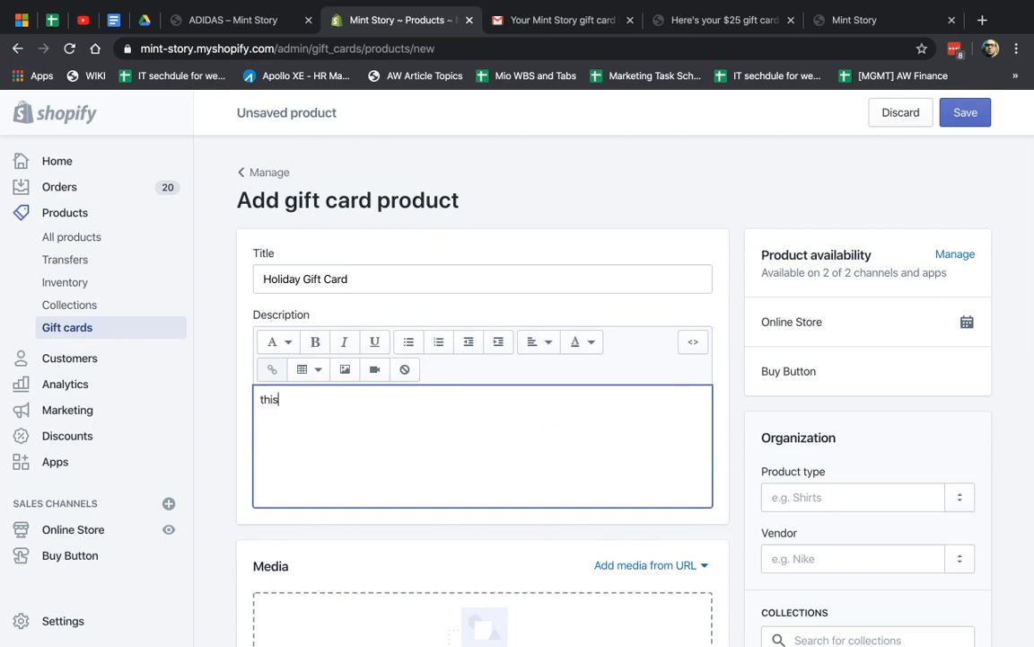
{"action": "type", "text": " is test for our video"}
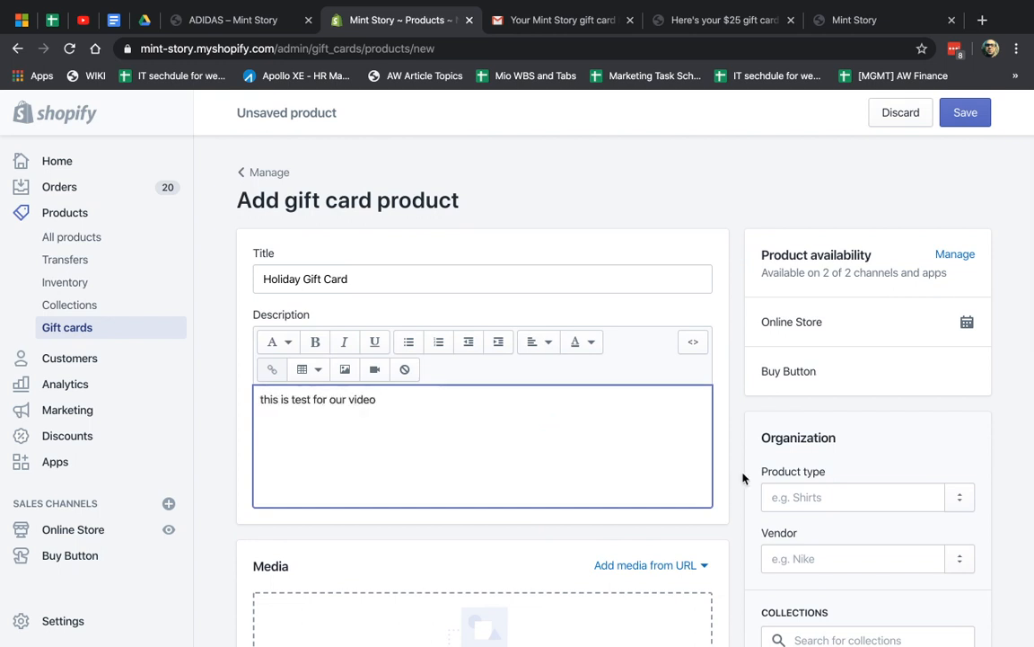
{"action": "scroll", "coordinate": [743, 477], "scroll_direction": "down", "scroll_amount": 3}
{"action": "scroll", "coordinate": [743, 478], "scroll_direction": "down", "scroll_amount": 2}
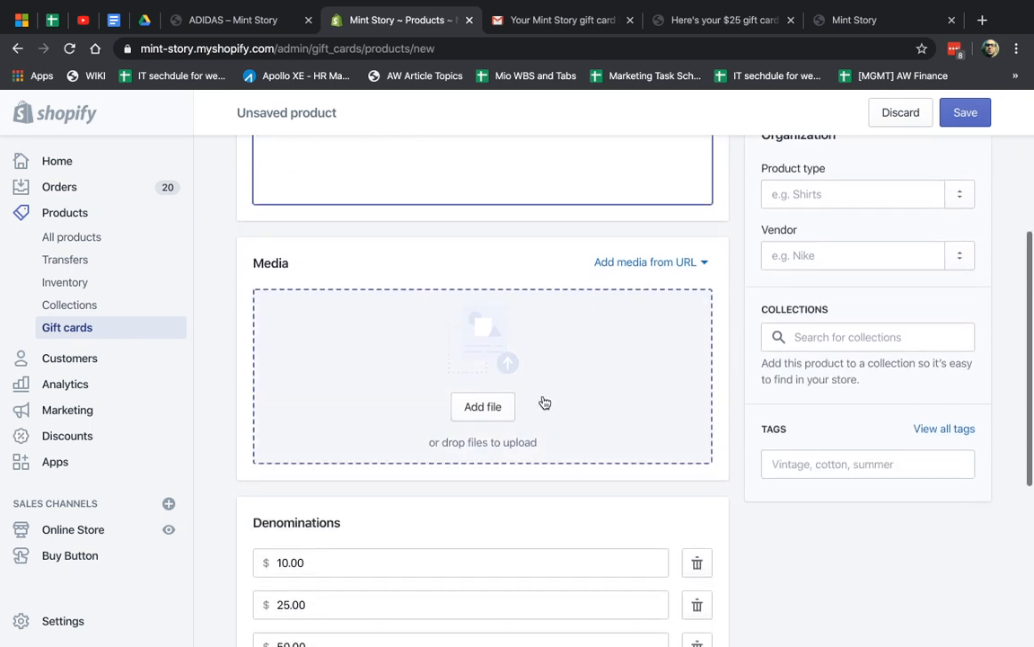
Upload the red gift card screenshot as the product's media image
{"action": "left_click", "coordinate": [484, 409]}
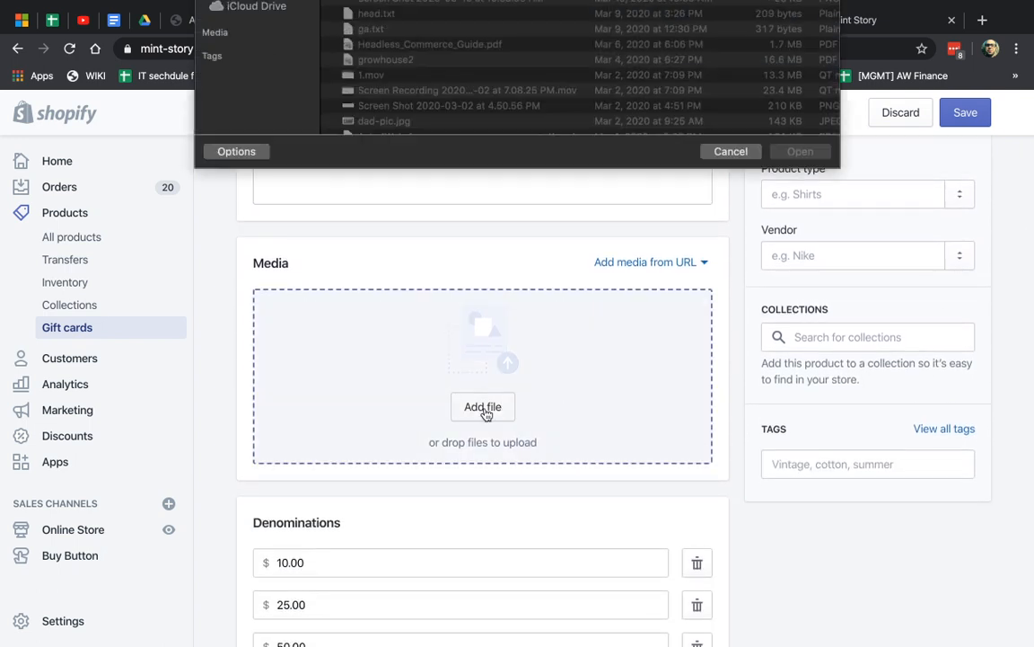
{"action": "double_click", "coordinate": [449, 78]}
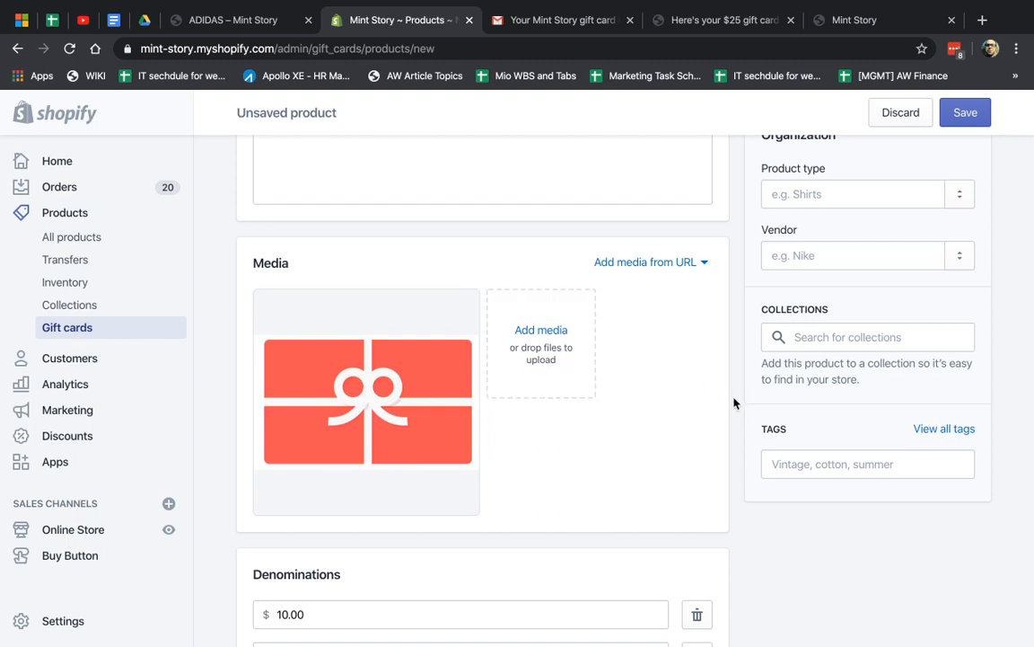
{"action": "scroll", "coordinate": [735, 386], "scroll_direction": "down", "scroll_amount": 2}
{"action": "scroll", "coordinate": [485, 513], "scroll_direction": "down", "scroll_amount": 1}
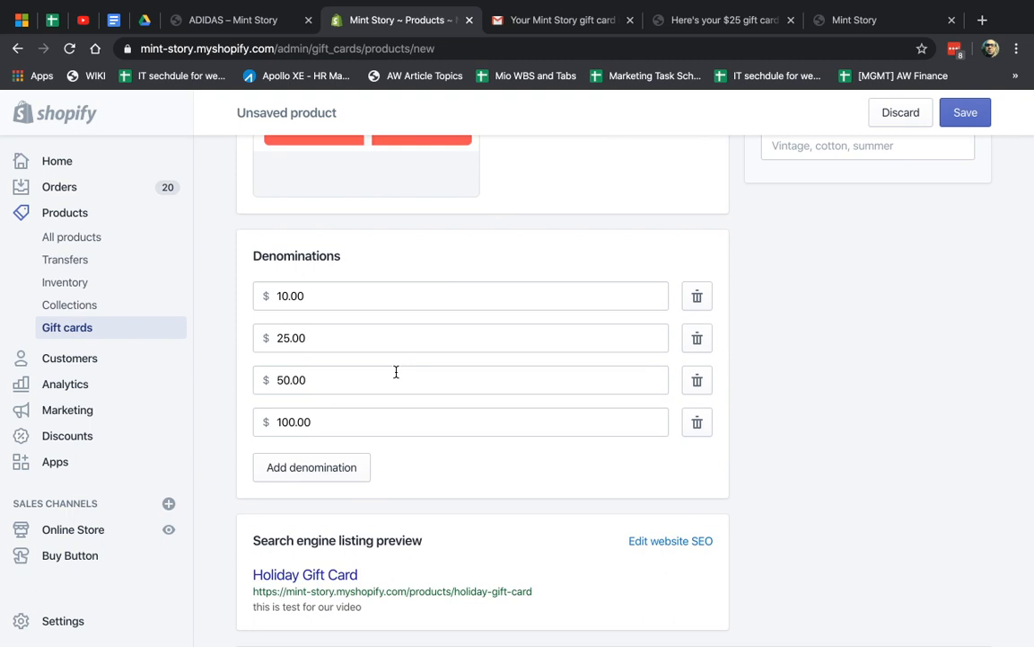
Delete the 10.00, 25.00 and 50.00 denominations, keeping only 100.00
{"action": "left_click", "coordinate": [697, 297]}
{"action": "left_click", "coordinate": [697, 300]}
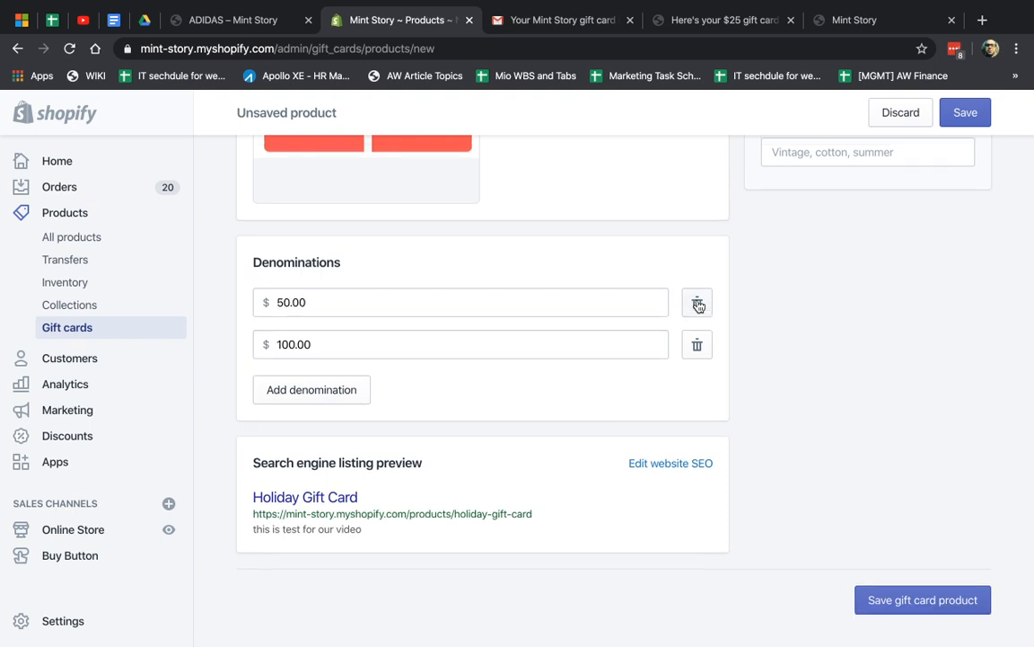
{"action": "left_click", "coordinate": [697, 304]}
{"action": "left_click", "coordinate": [677, 343]}
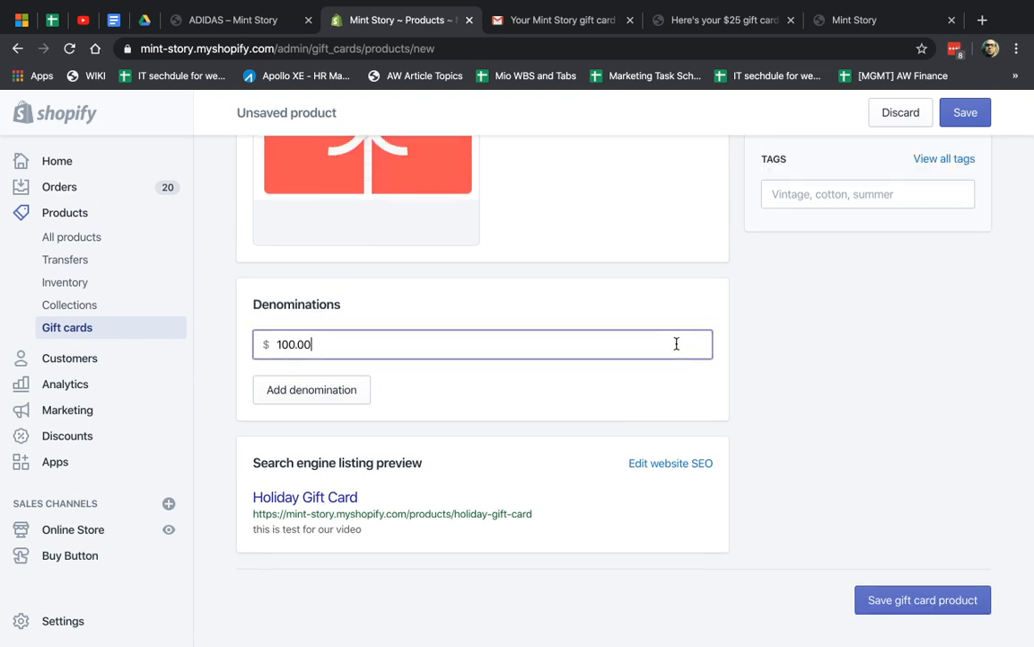
{"action": "key", "text": "ctrl+a"}
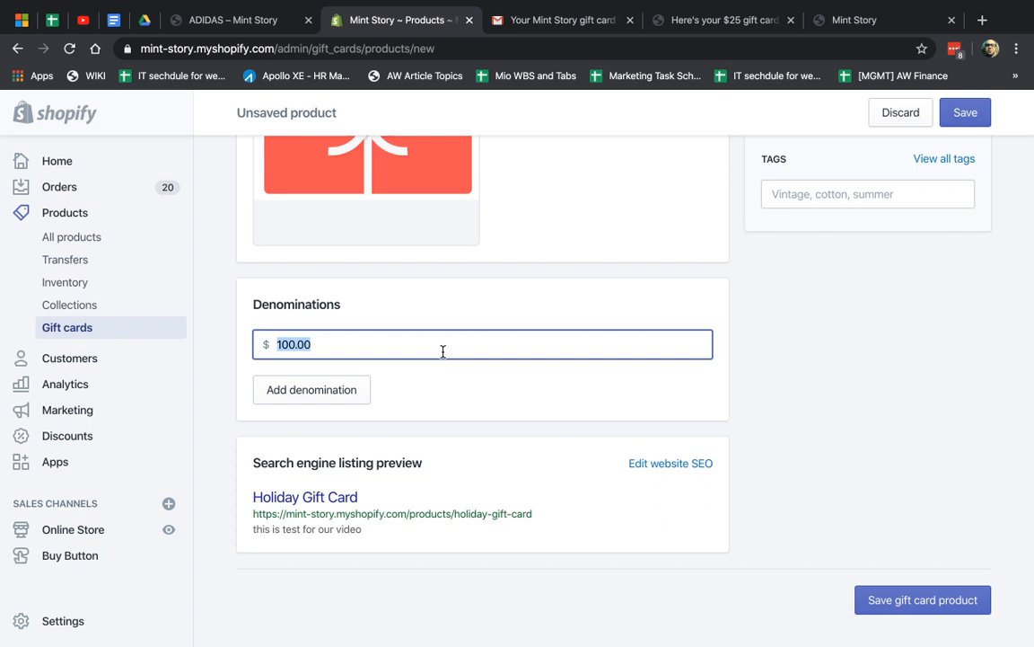
{"action": "left_click", "coordinate": [658, 441]}
{"action": "scroll", "coordinate": [812, 456], "scroll_direction": "up", "scroll_amount": 3}
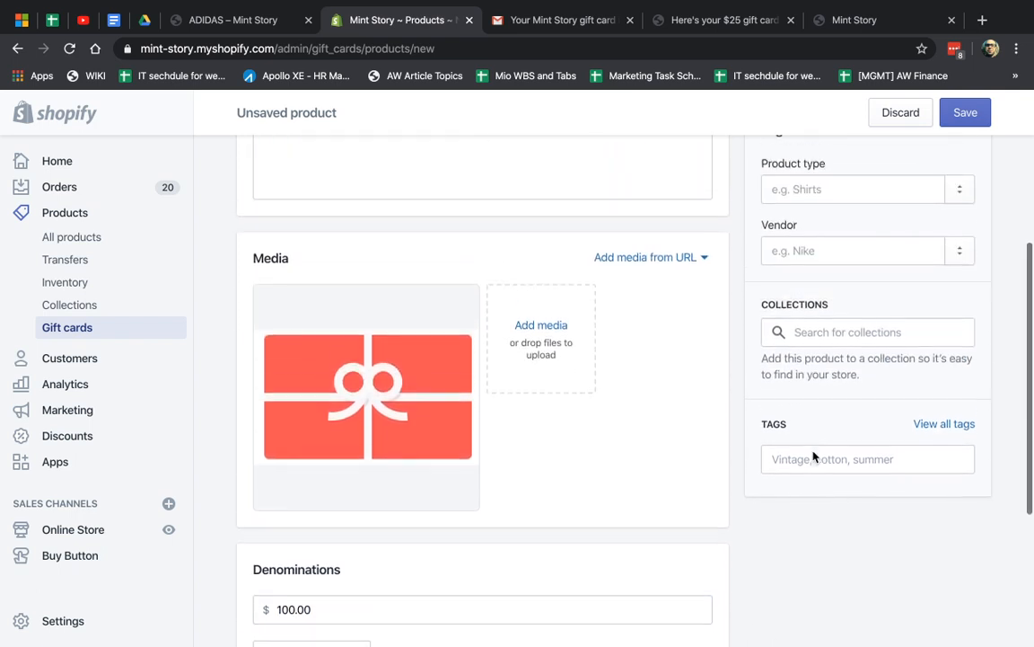
{"action": "scroll", "coordinate": [813, 456], "scroll_direction": "up", "scroll_amount": 2}
{"action": "scroll", "coordinate": [851, 379], "scroll_direction": "up", "scroll_amount": 2}
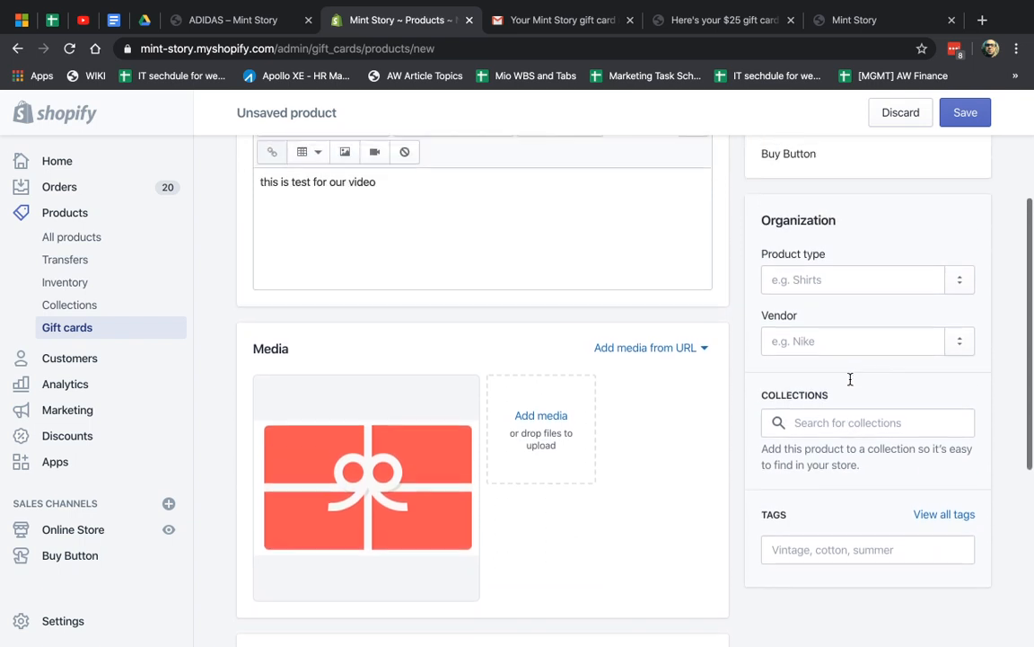
{"action": "scroll", "coordinate": [850, 379], "scroll_direction": "up", "scroll_amount": 1}
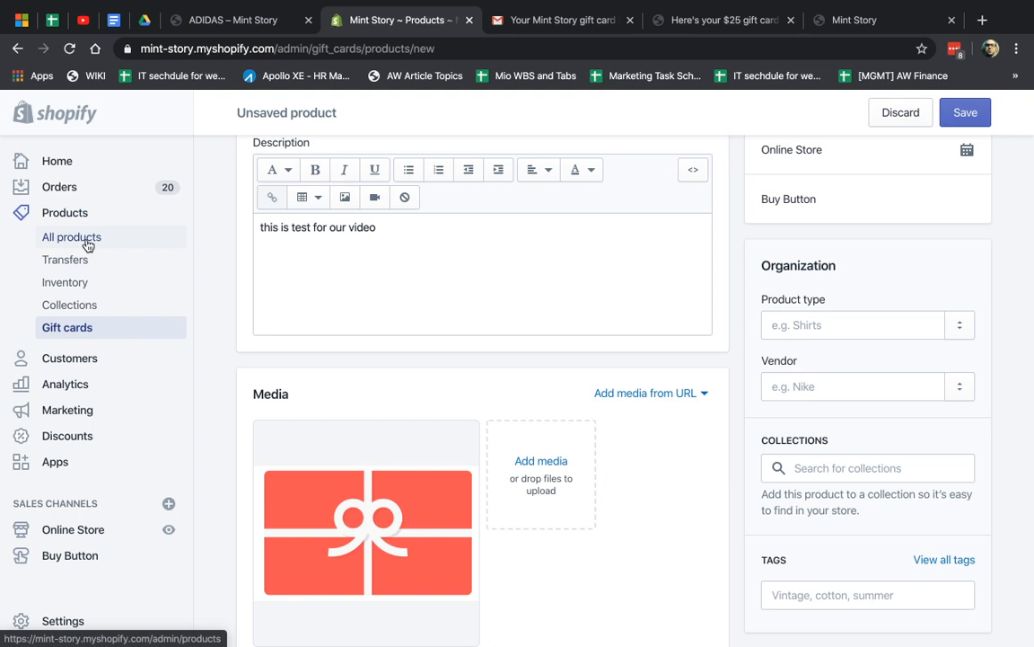
{"action": "scroll", "coordinate": [838, 433], "scroll_direction": "up", "scroll_amount": 4}
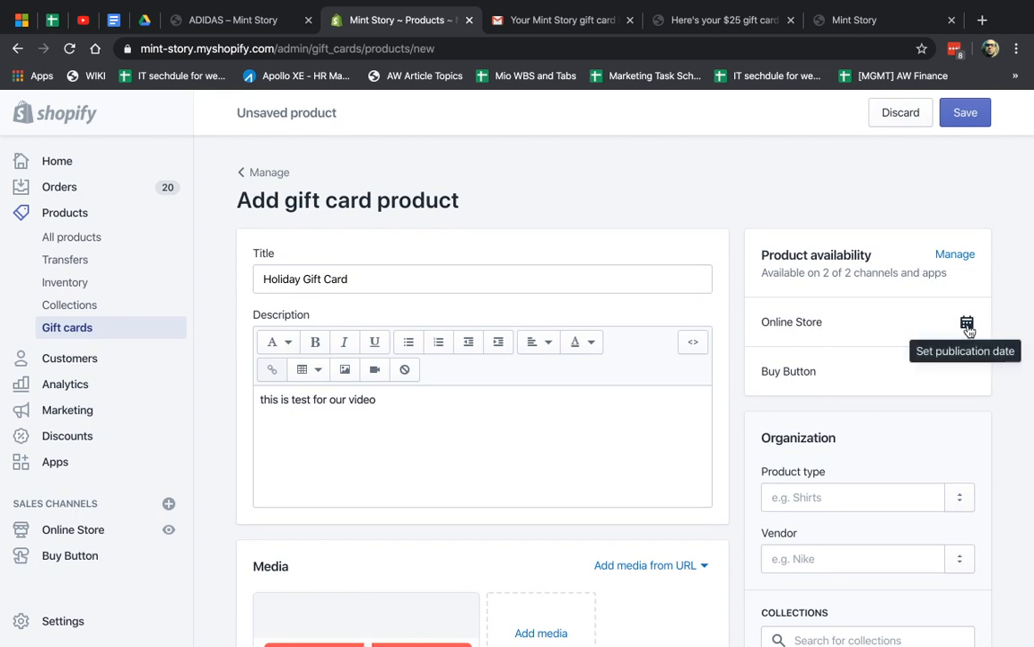
Save the Holiday Gift Card and confirm the storefront offers only $100.00
{"action": "left_click", "coordinate": [968, 110]}
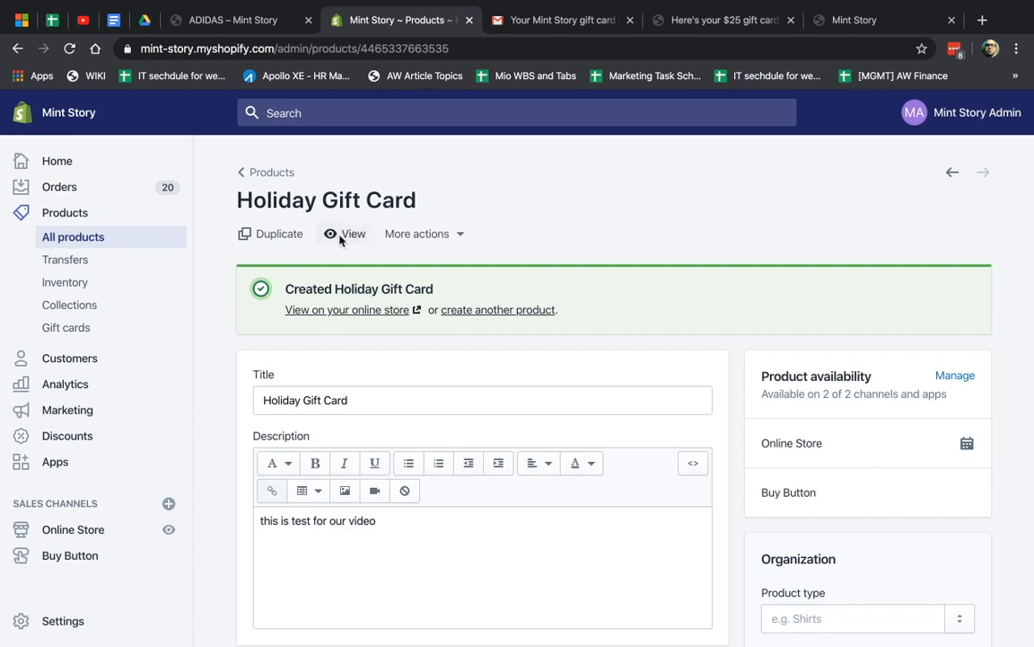
{"action": "left_click", "coordinate": [338, 234]}
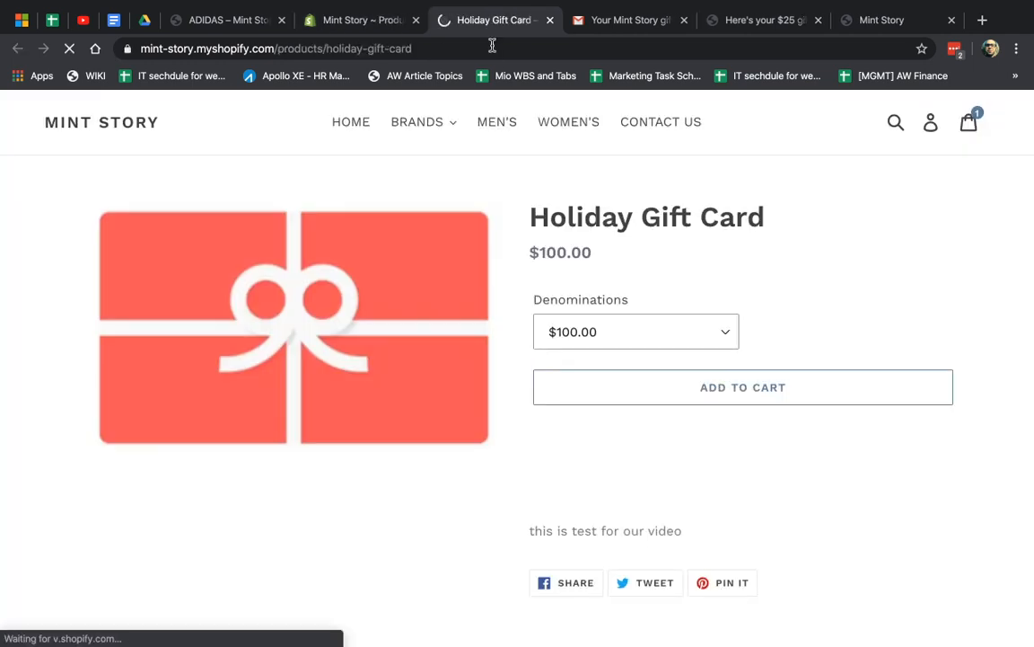
{"action": "left_click", "coordinate": [651, 330]}
{"action": "left_click", "coordinate": [706, 326]}
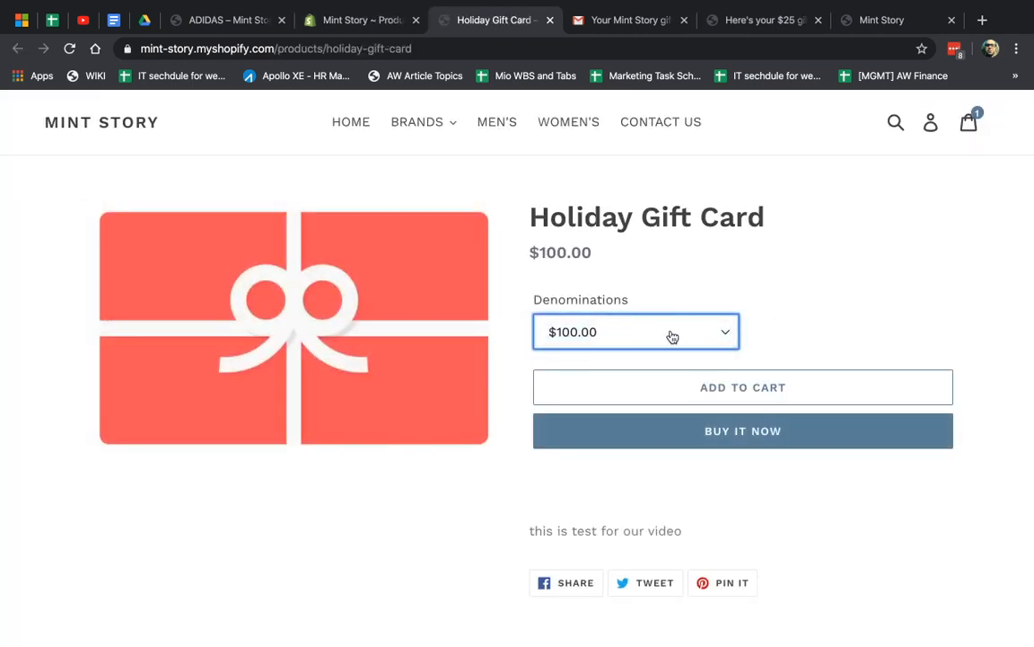
{"action": "left_click", "coordinate": [640, 332]}
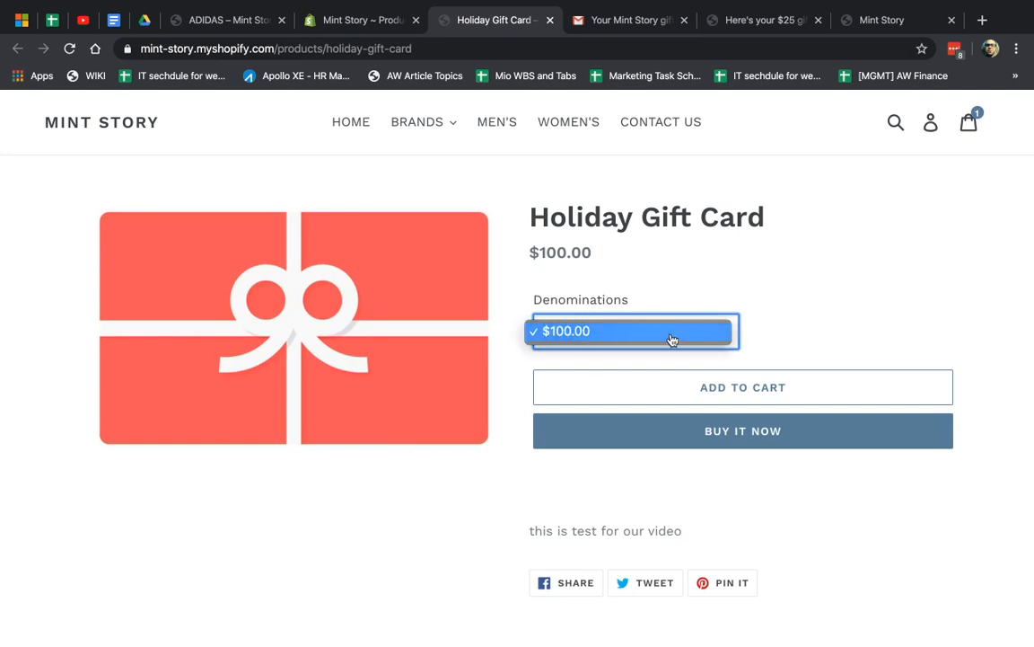
{"action": "left_click", "coordinate": [666, 330]}
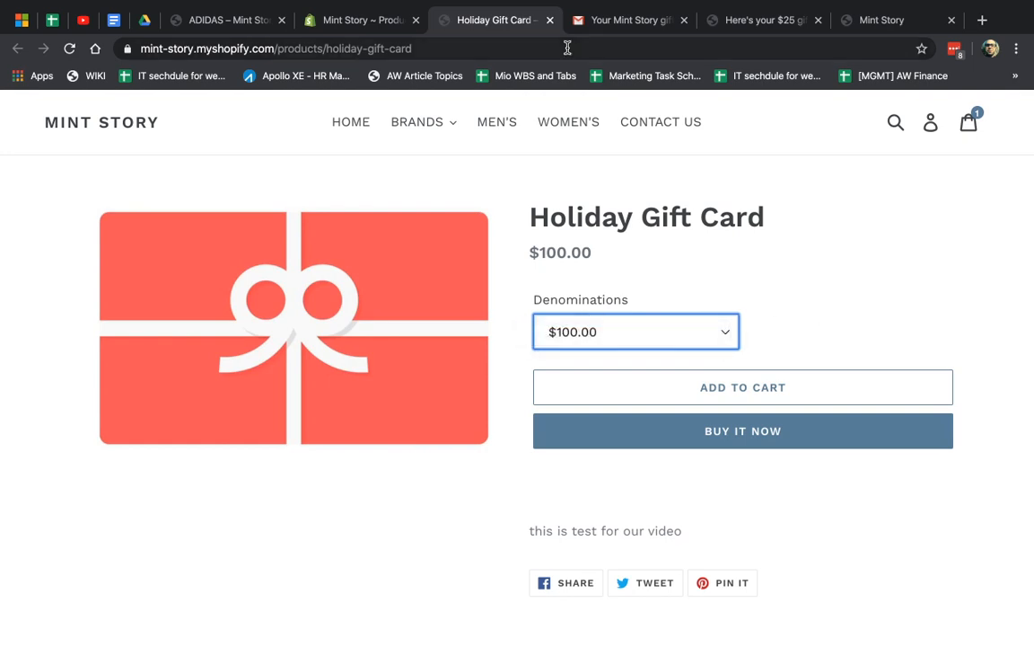
{"action": "left_click", "coordinate": [370, 21]}
{"action": "scroll", "coordinate": [542, 449], "scroll_direction": "down", "scroll_amount": 10}
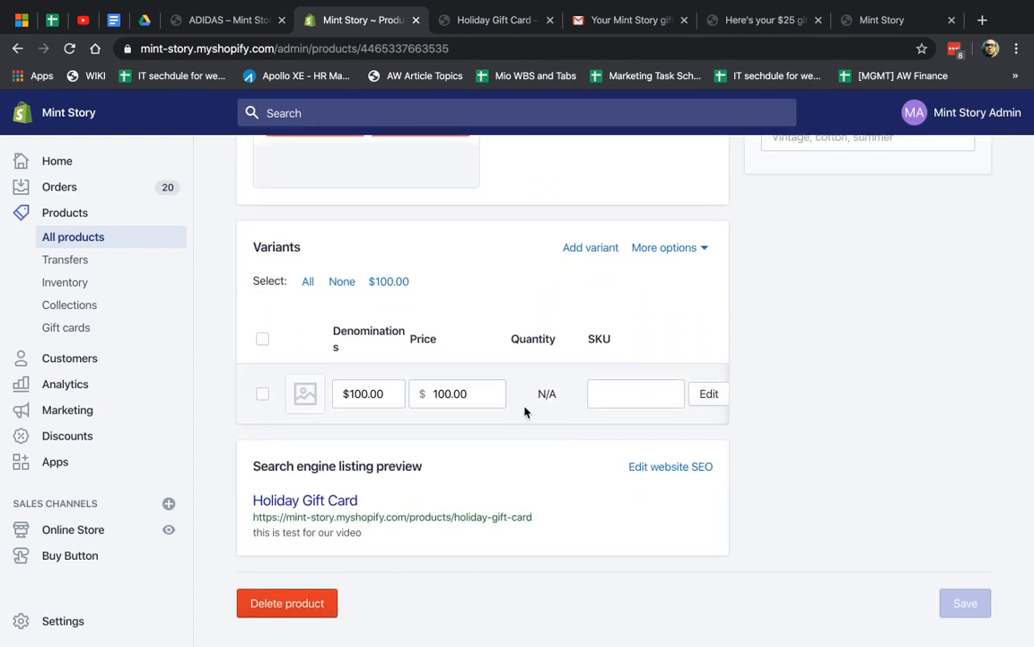
Add a new variant with its price changed from 100.00 to 150
{"action": "left_click", "coordinate": [591, 250]}
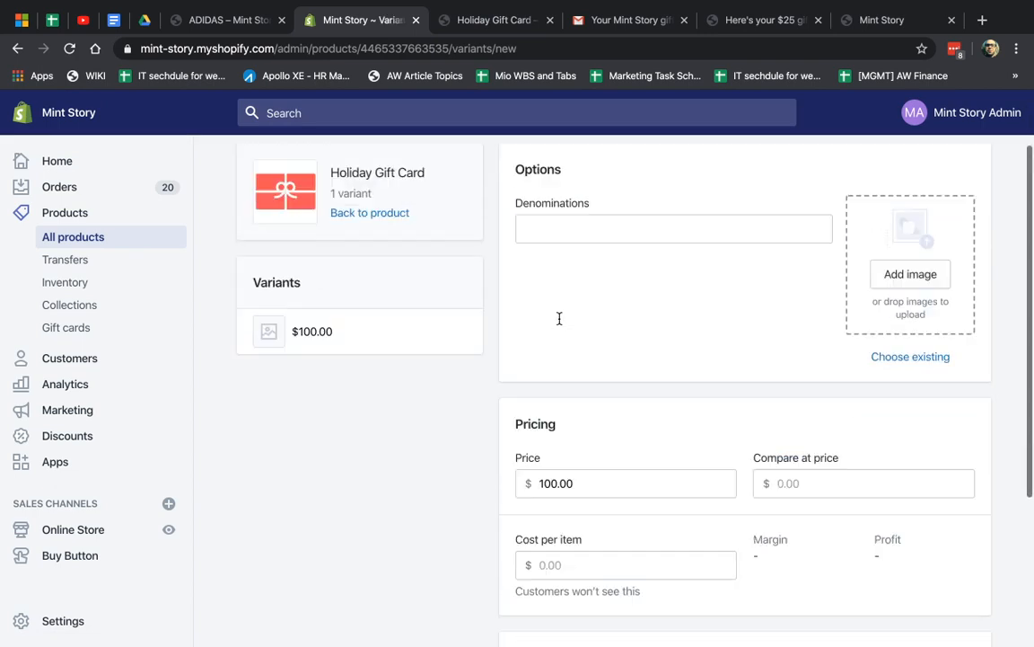
{"action": "scroll", "coordinate": [575, 321], "scroll_direction": "down", "scroll_amount": 3}
{"action": "left_click", "coordinate": [582, 293]}
{"action": "double_click", "coordinate": [582, 294]}
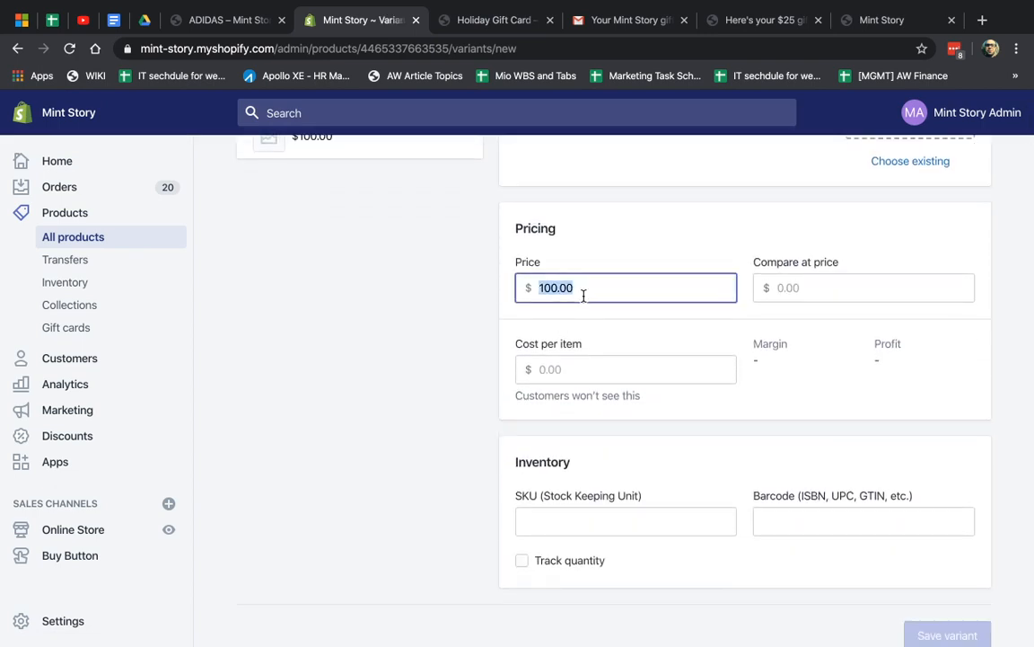
{"action": "type", "text": "150"}
{"action": "left_click", "coordinate": [808, 425]}
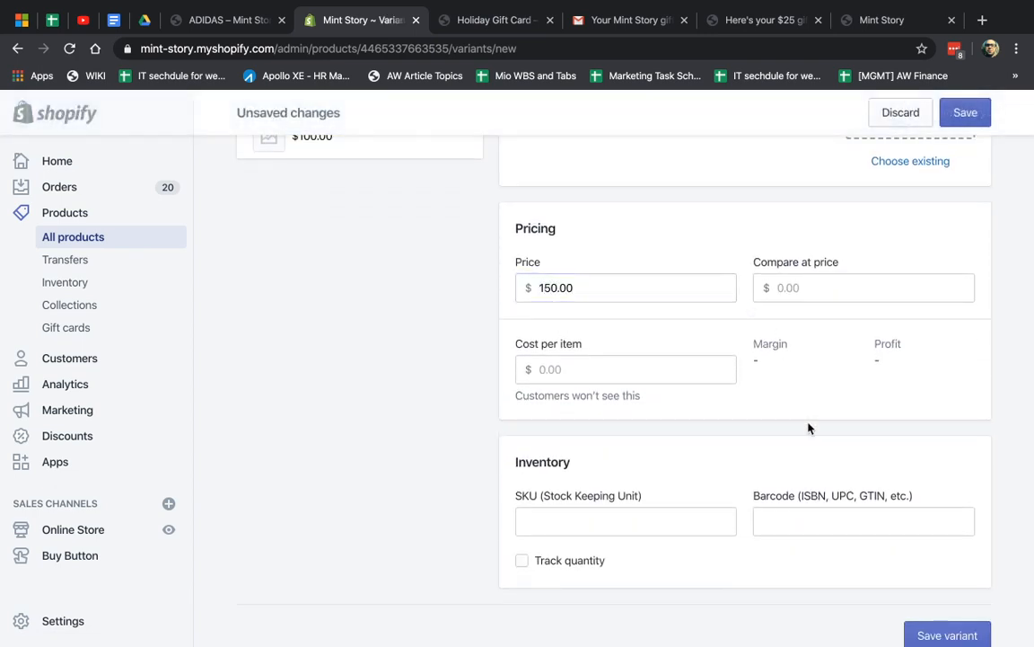
{"action": "scroll", "coordinate": [629, 467], "scroll_direction": "down", "scroll_amount": 1}
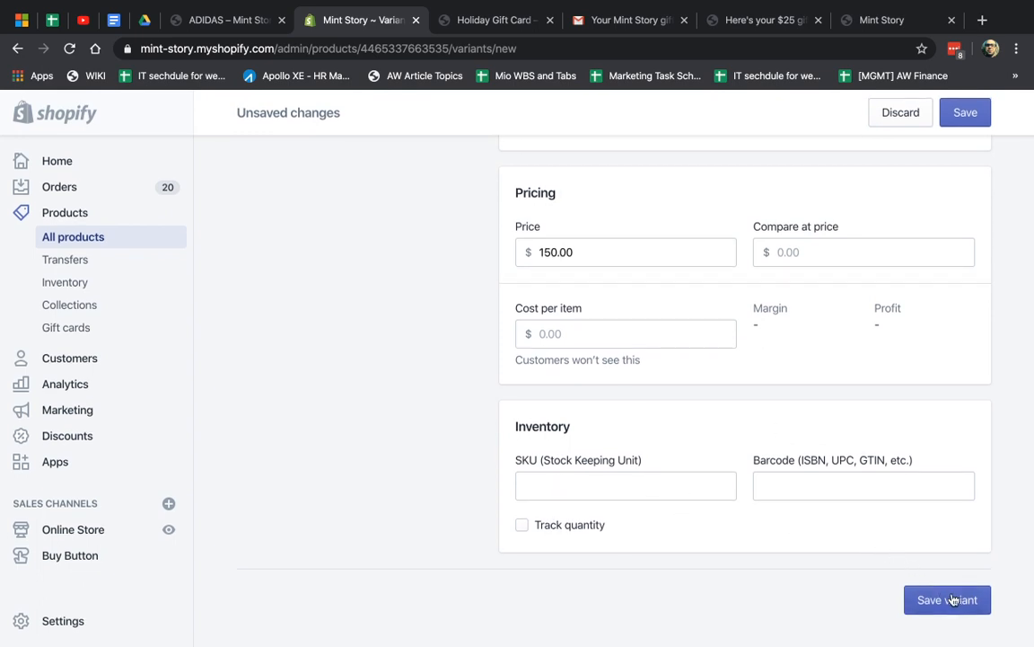
{"action": "left_click", "coordinate": [949, 599]}
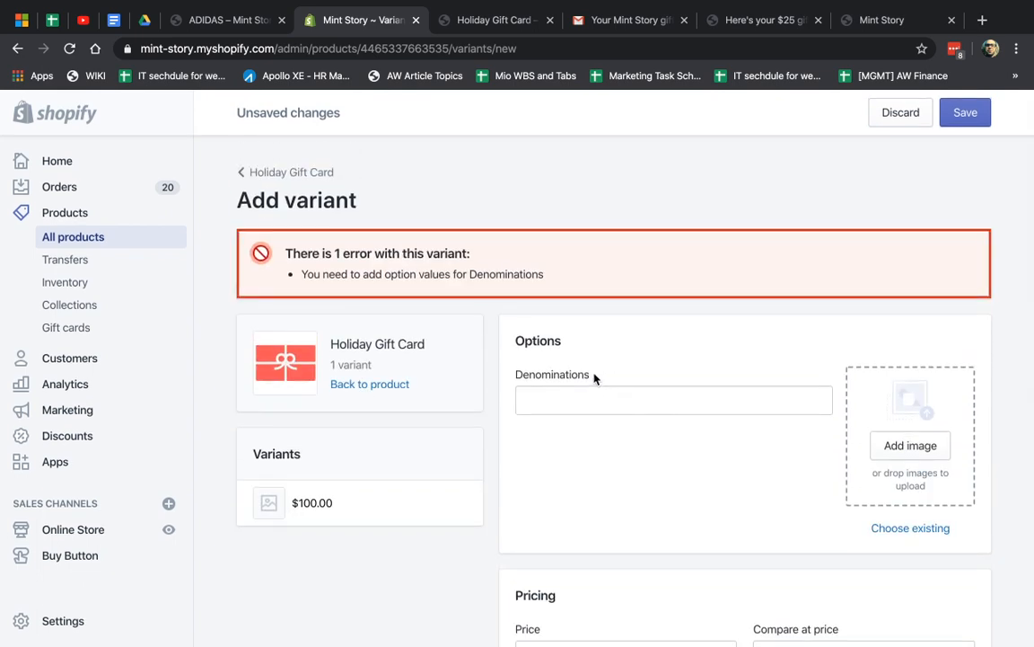
Fill in the missing 150.00 denomination and save the variant
{"action": "left_click", "coordinate": [594, 378]}
{"action": "scroll", "coordinate": [670, 501], "scroll_direction": "down", "scroll_amount": 2}
{"action": "type", "text": "150"}
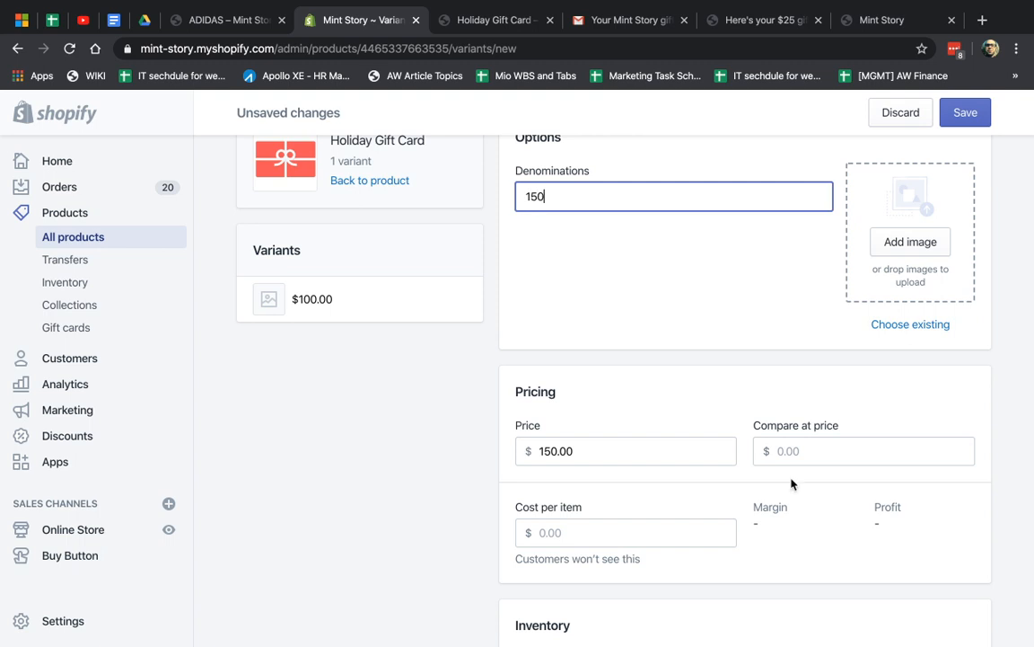
{"action": "scroll", "coordinate": [913, 289], "scroll_direction": "up", "scroll_amount": 3}
{"action": "type", "text": ".00"}
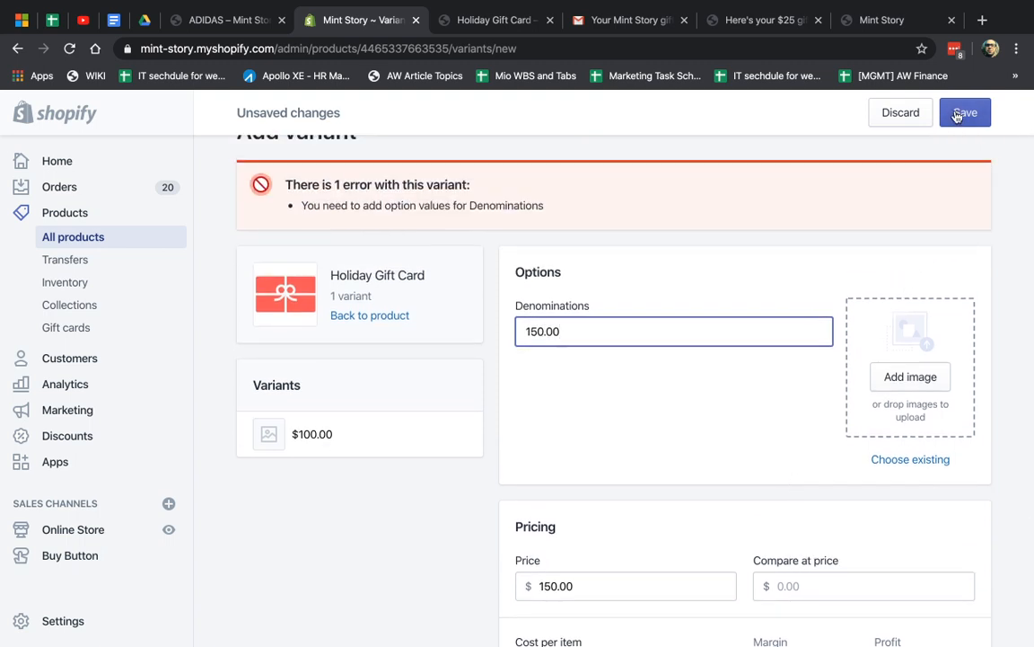
{"action": "left_click", "coordinate": [959, 115]}
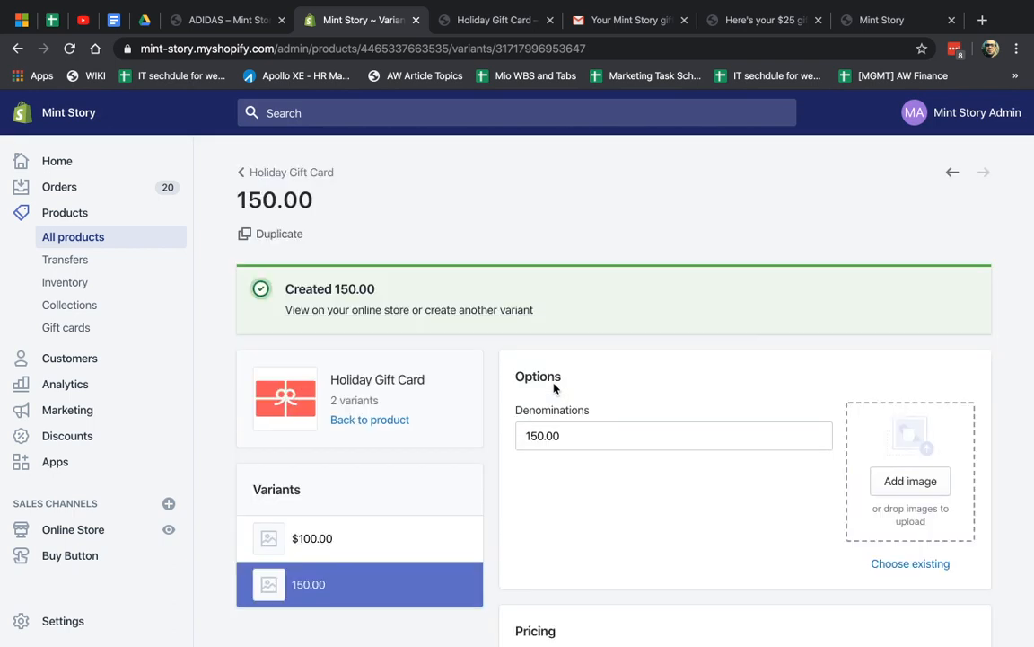
Choose the 150.00 denomination on the storefront Holiday Gift Card and buy it now
{"action": "left_click", "coordinate": [514, 20]}
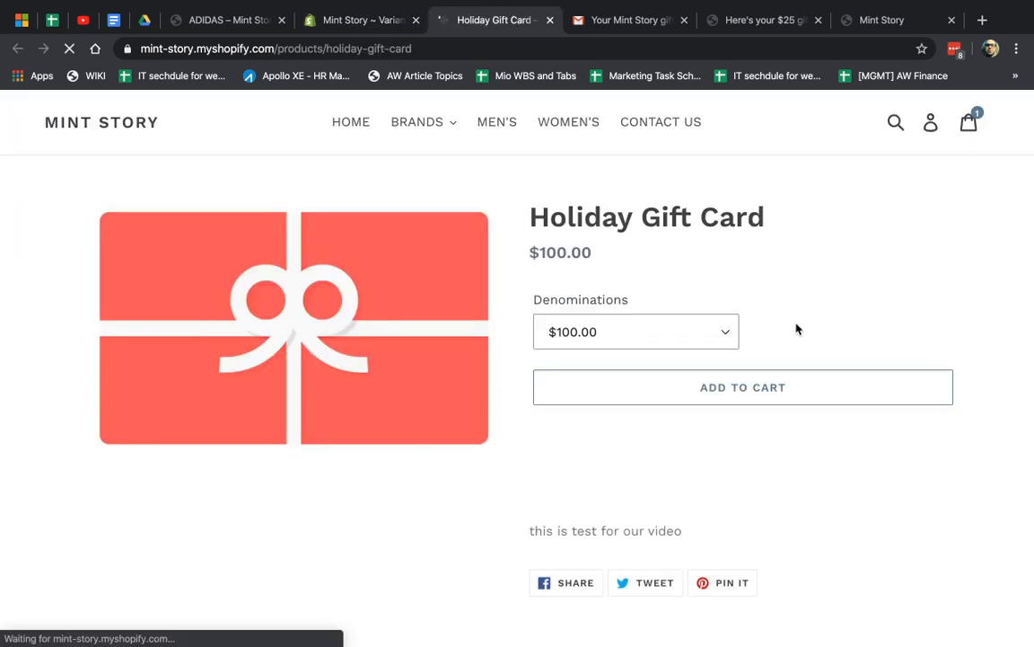
{"action": "left_click", "coordinate": [702, 334]}
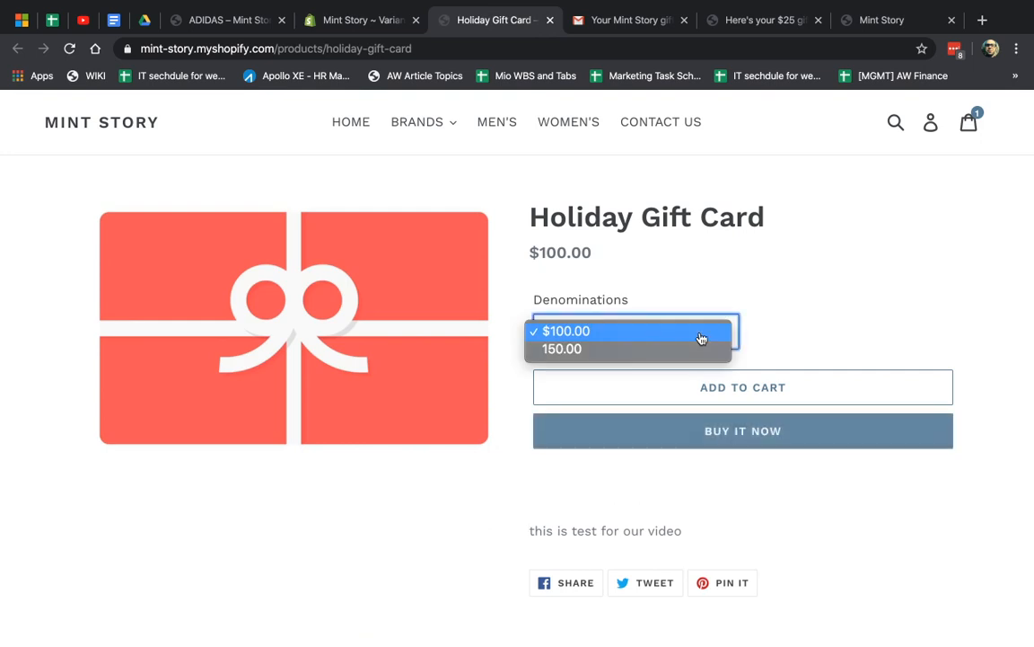
{"action": "left_click", "coordinate": [641, 352]}
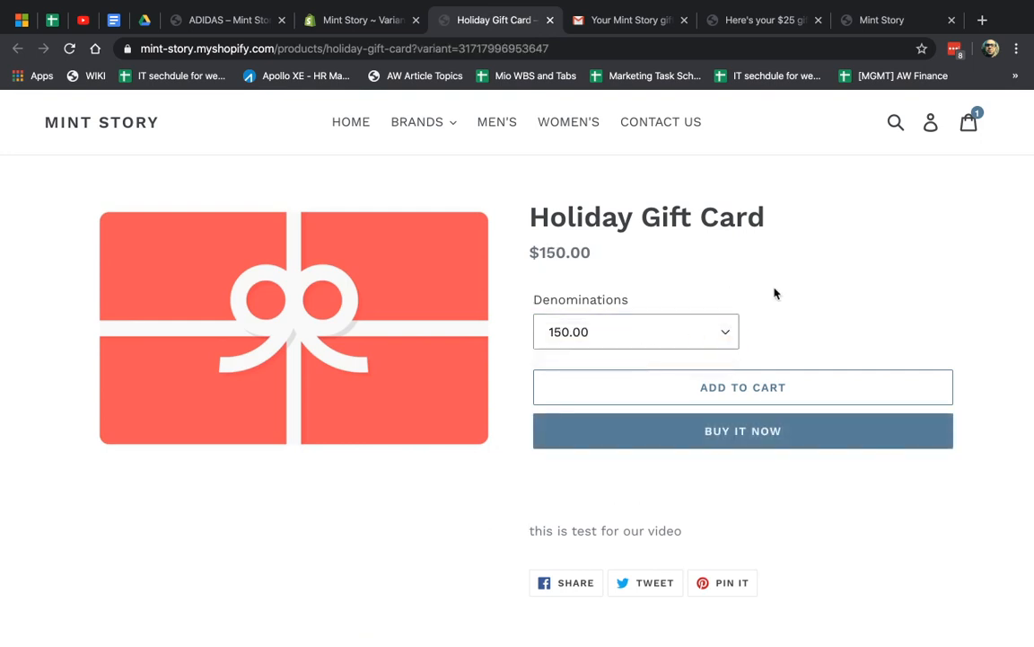
{"action": "left_click", "coordinate": [759, 439]}
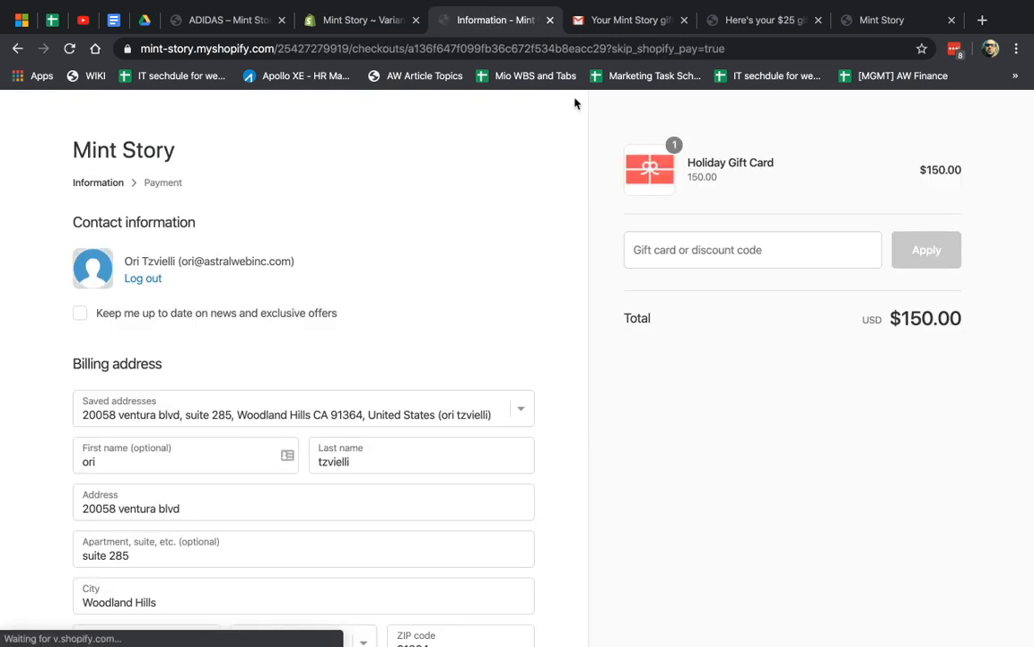
{"action": "left_click", "coordinate": [361, 25]}
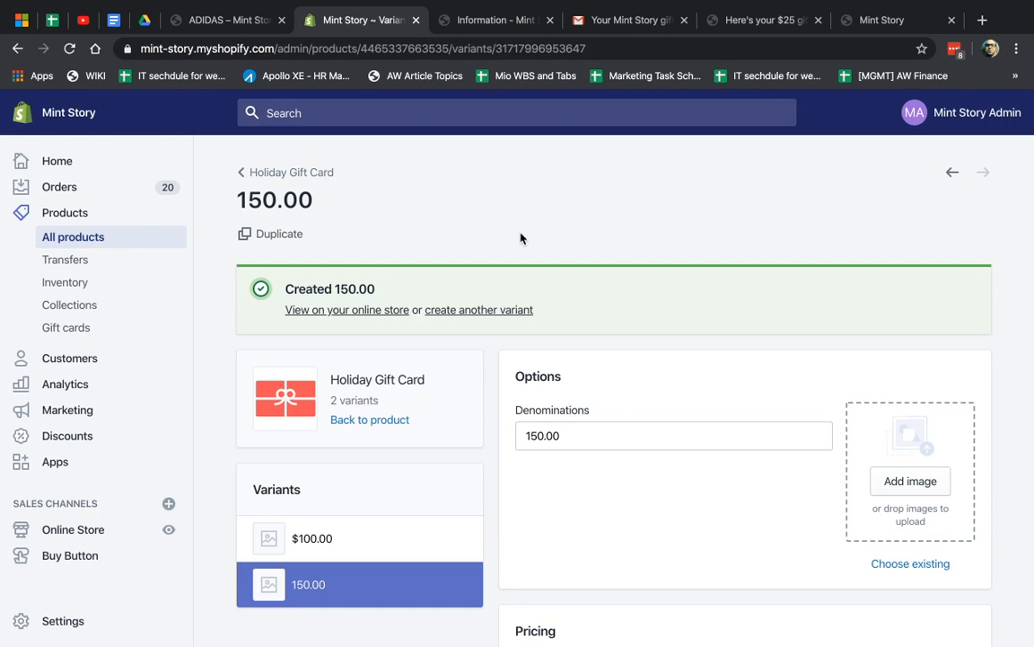
Reopen the Holiday Gift Card from Gift cards > Manage gift card products and check its More actions menu
{"action": "scroll", "coordinate": [521, 350], "scroll_direction": "down", "scroll_amount": 1}
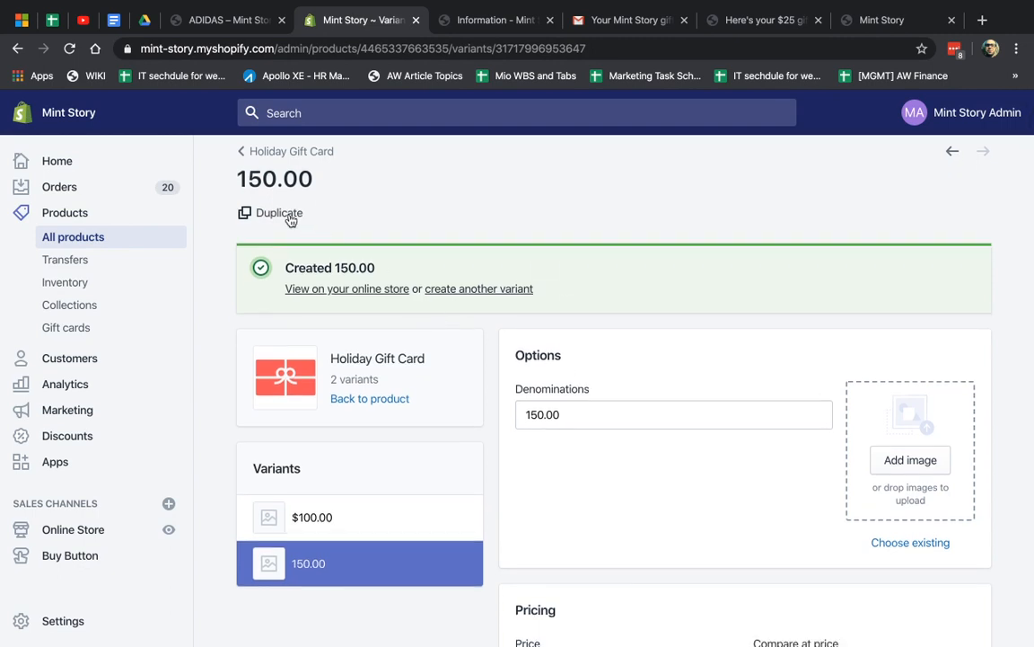
{"action": "left_click", "coordinate": [79, 329]}
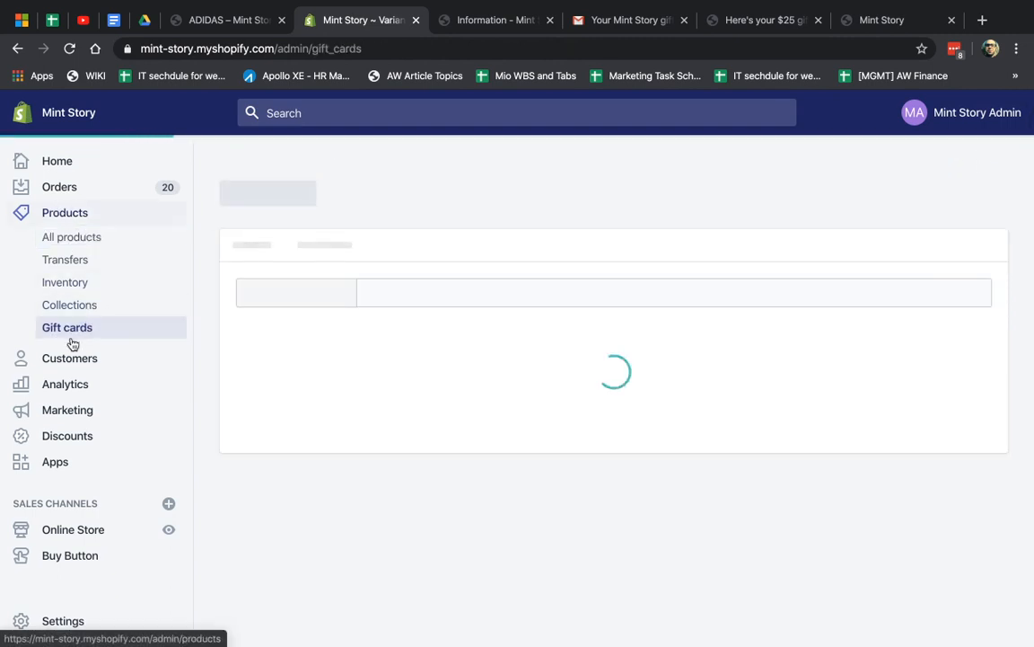
{"action": "left_click", "coordinate": [381, 226]}
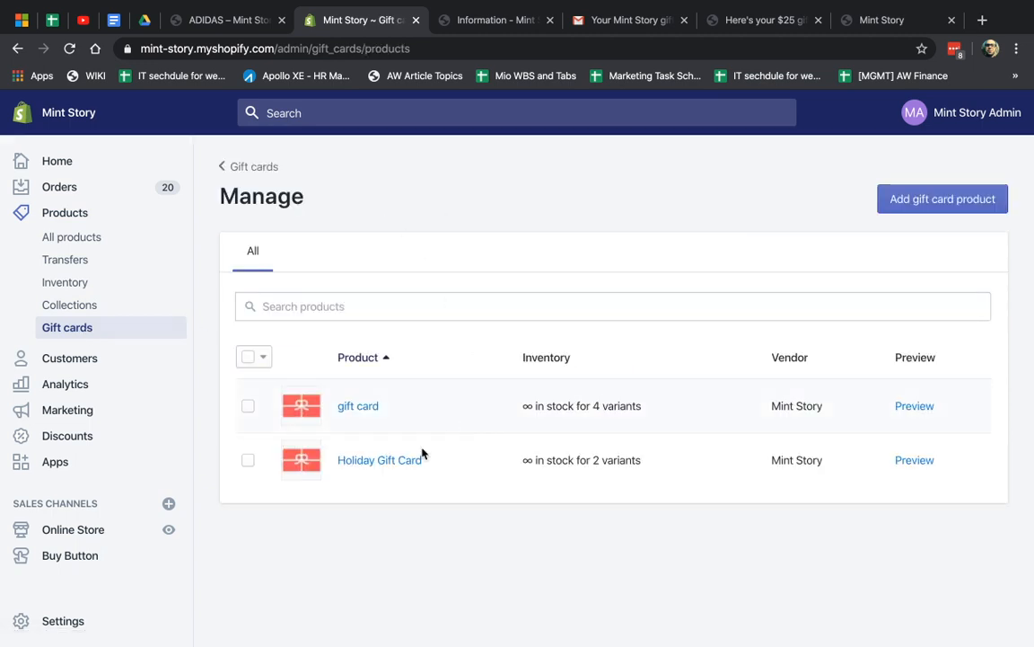
{"action": "left_click", "coordinate": [379, 462]}
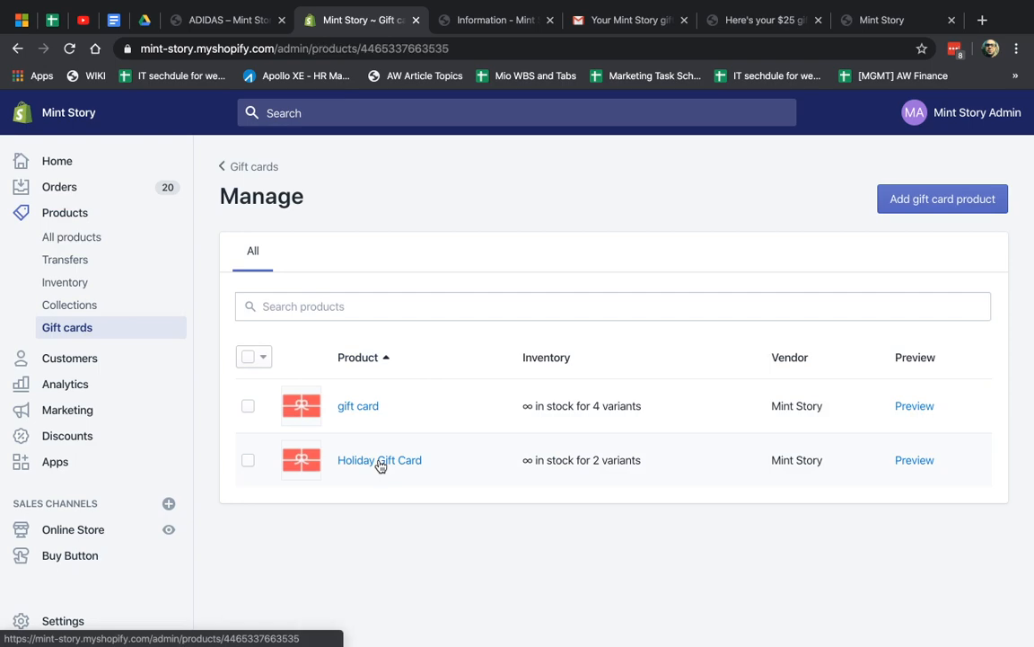
{"action": "scroll", "coordinate": [614, 485], "scroll_direction": "down", "scroll_amount": 8}
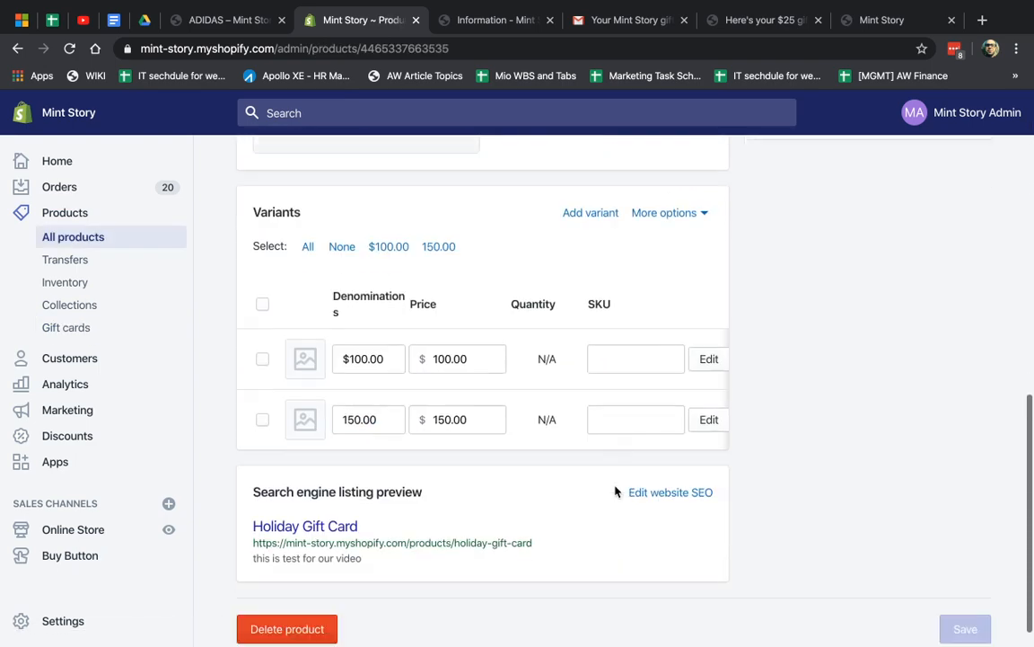
{"action": "scroll", "coordinate": [616, 489], "scroll_direction": "up", "scroll_amount": 10}
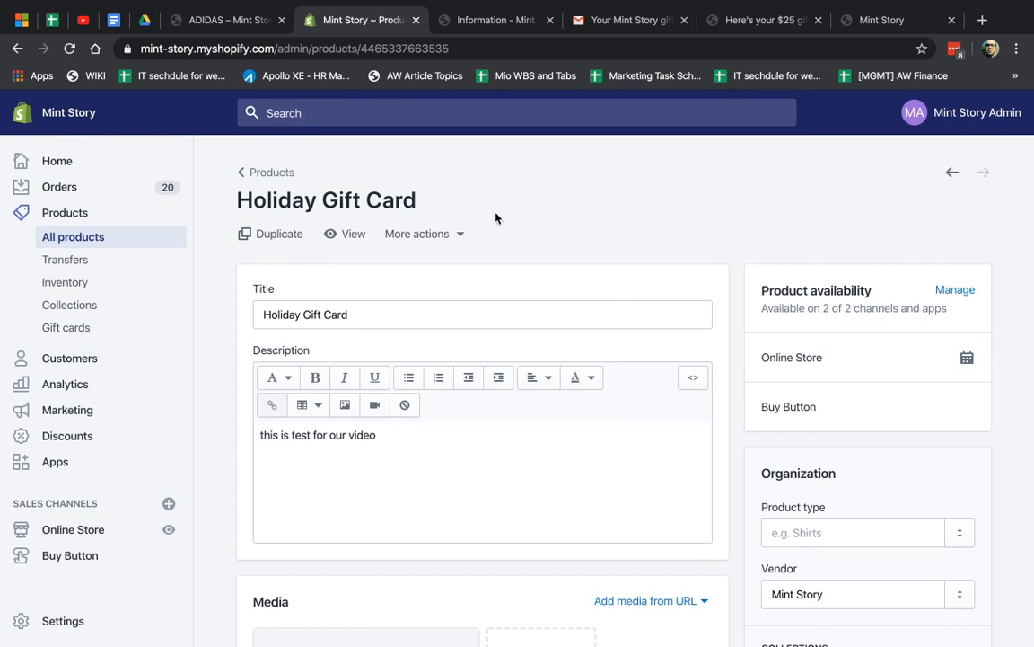
{"action": "left_click", "coordinate": [445, 234]}
{"action": "left_click", "coordinate": [536, 235]}
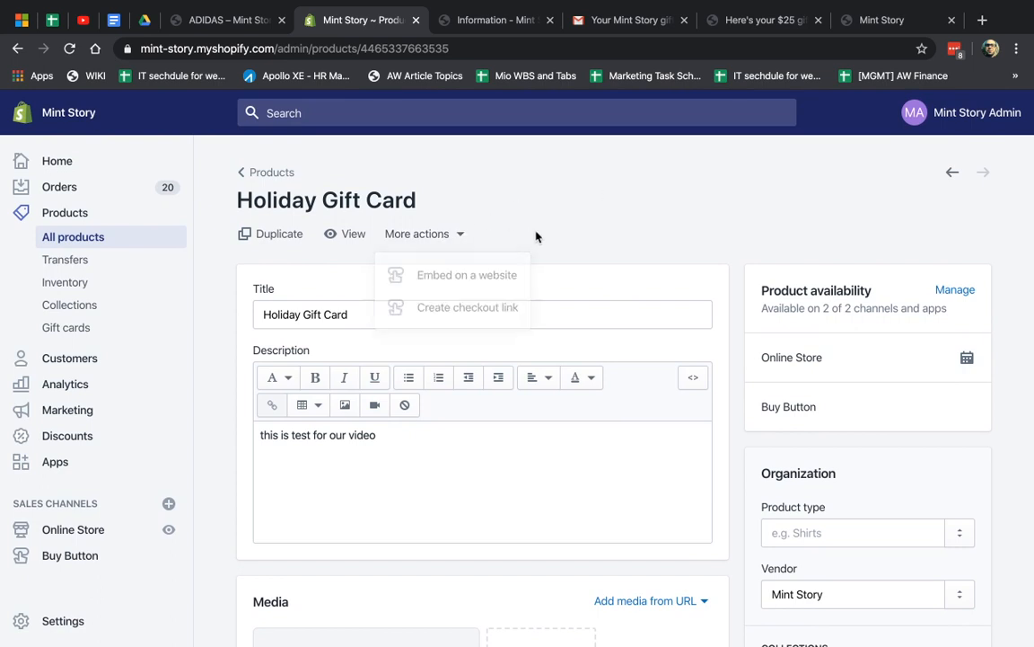
{"action": "left_click", "coordinate": [62, 621]}
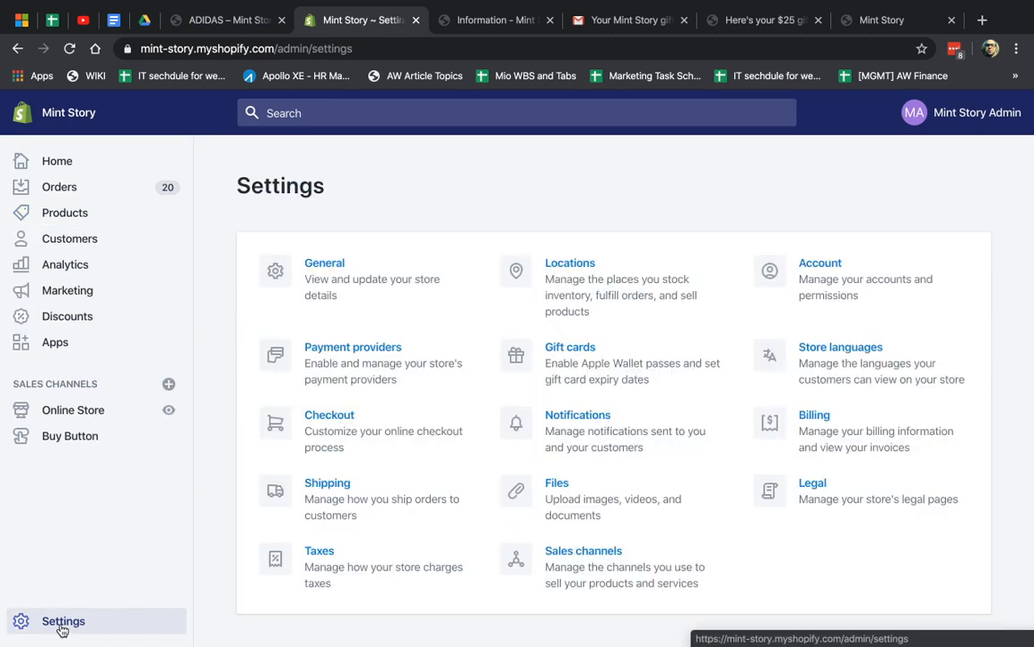
In gift card settings, try a months-based expiration, then revert cards to never expire
{"action": "left_click", "coordinate": [598, 370]}
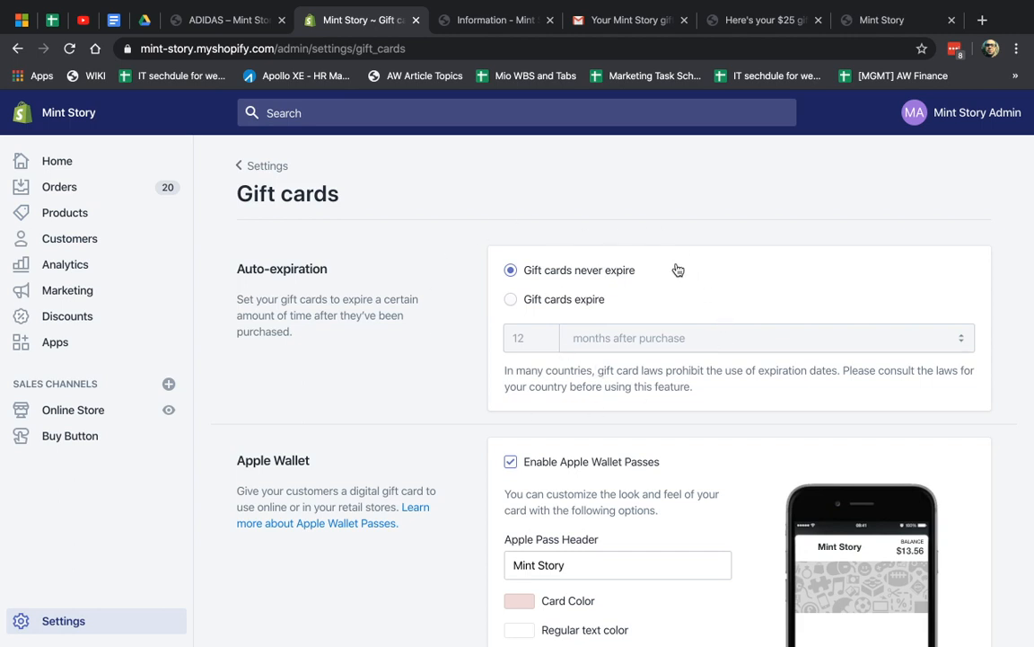
{"action": "triple_click", "coordinate": [620, 383]}
{"action": "left_click", "coordinate": [684, 382]}
{"action": "left_click", "coordinate": [561, 300]}
{"action": "left_click", "coordinate": [617, 347]}
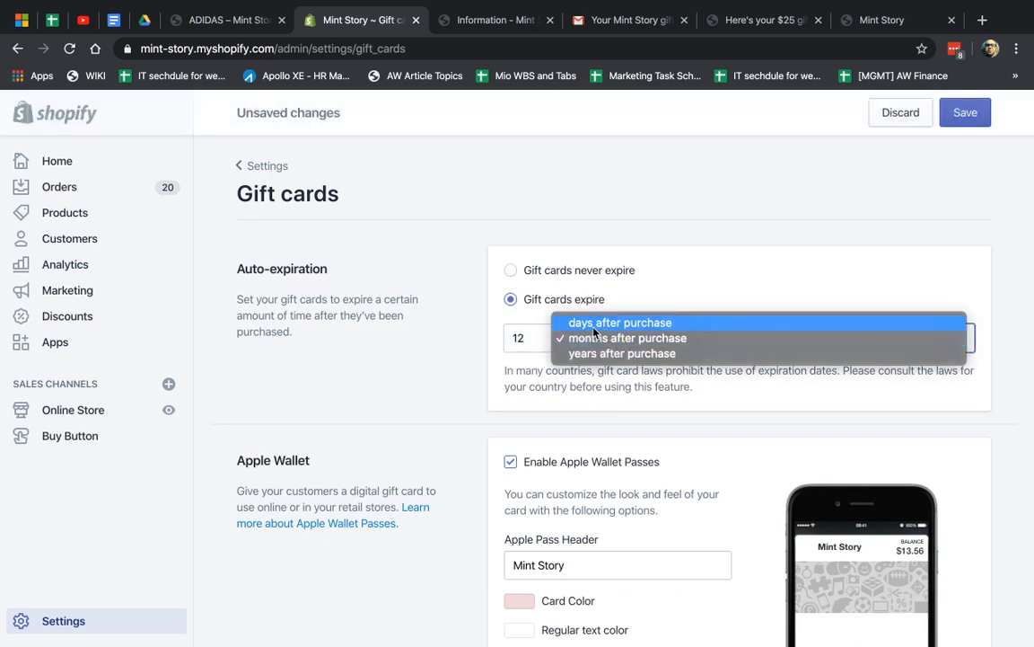
{"action": "left_click", "coordinate": [476, 347]}
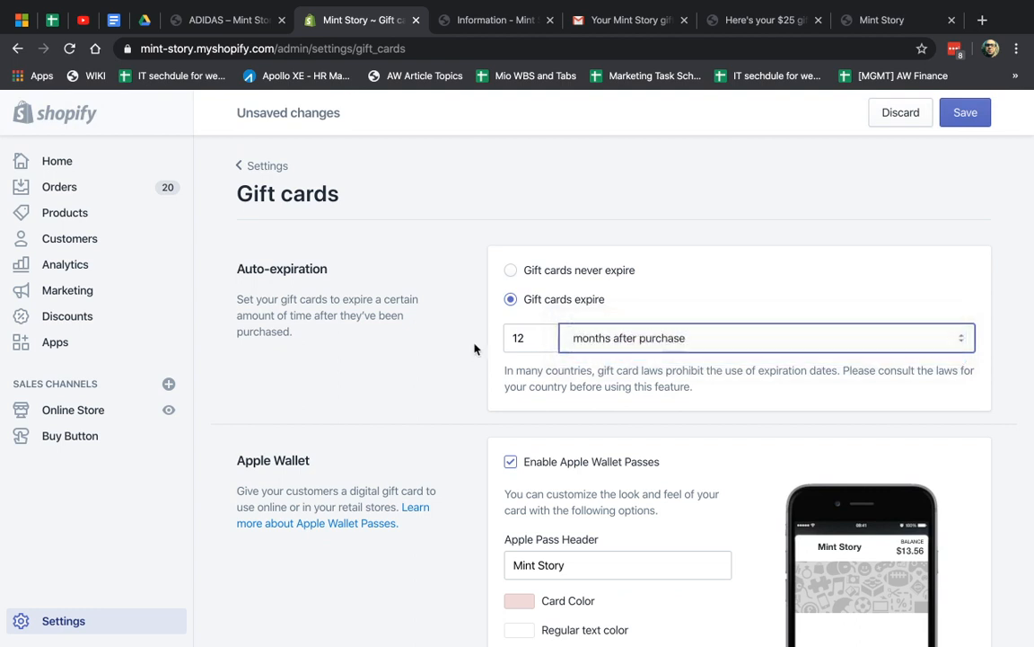
{"action": "left_click", "coordinate": [510, 269]}
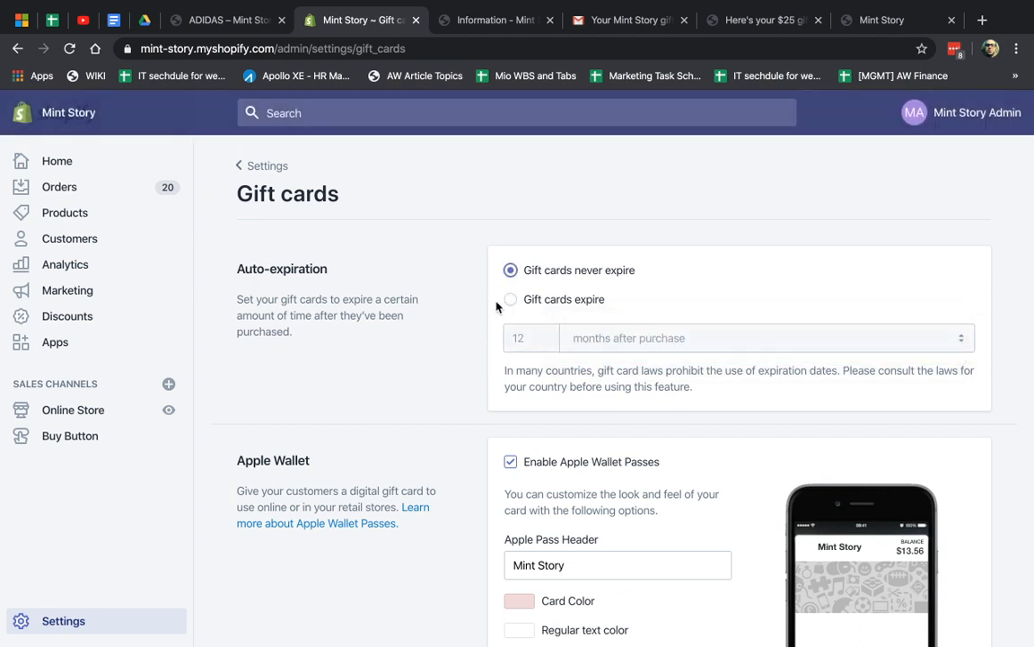
{"action": "scroll", "coordinate": [489, 334], "scroll_direction": "down", "scroll_amount": 1}
{"action": "scroll", "coordinate": [489, 334], "scroll_direction": "down", "scroll_amount": 1}
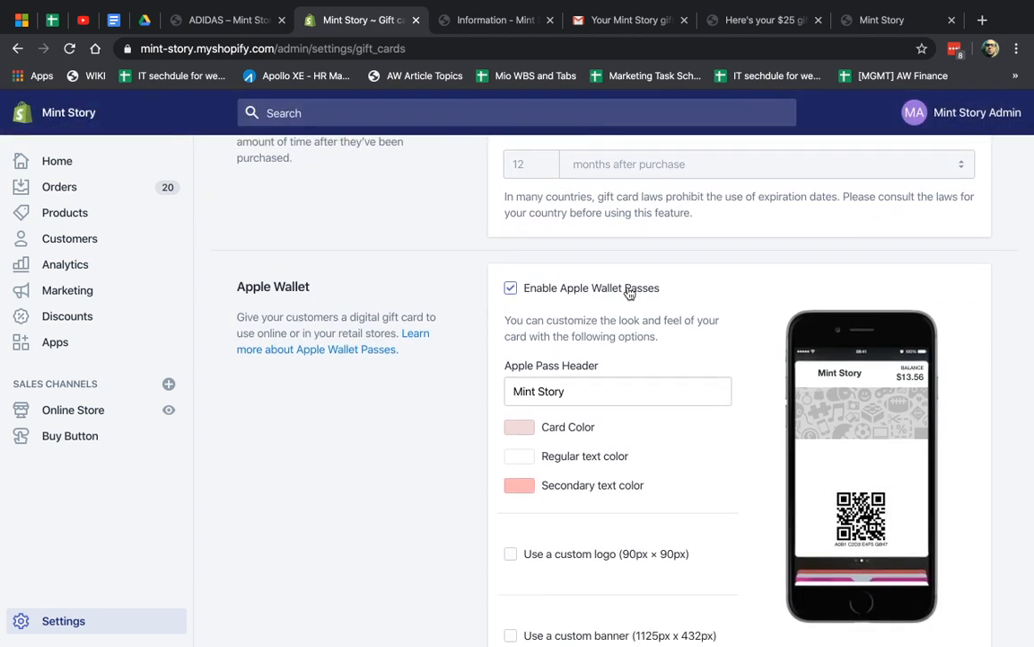
{"action": "left_click", "coordinate": [482, 25]}
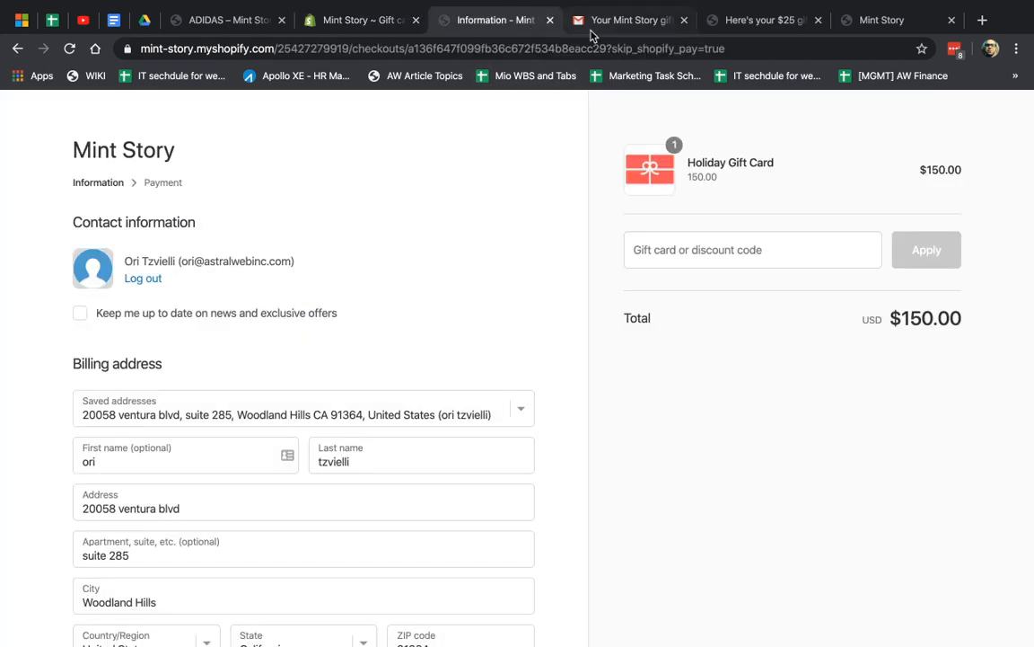
View the $25 gift card's code and QR from the Gmail message, closing leftover tabs
{"action": "left_click", "coordinate": [597, 29]}
{"action": "left_click", "coordinate": [474, 381]}
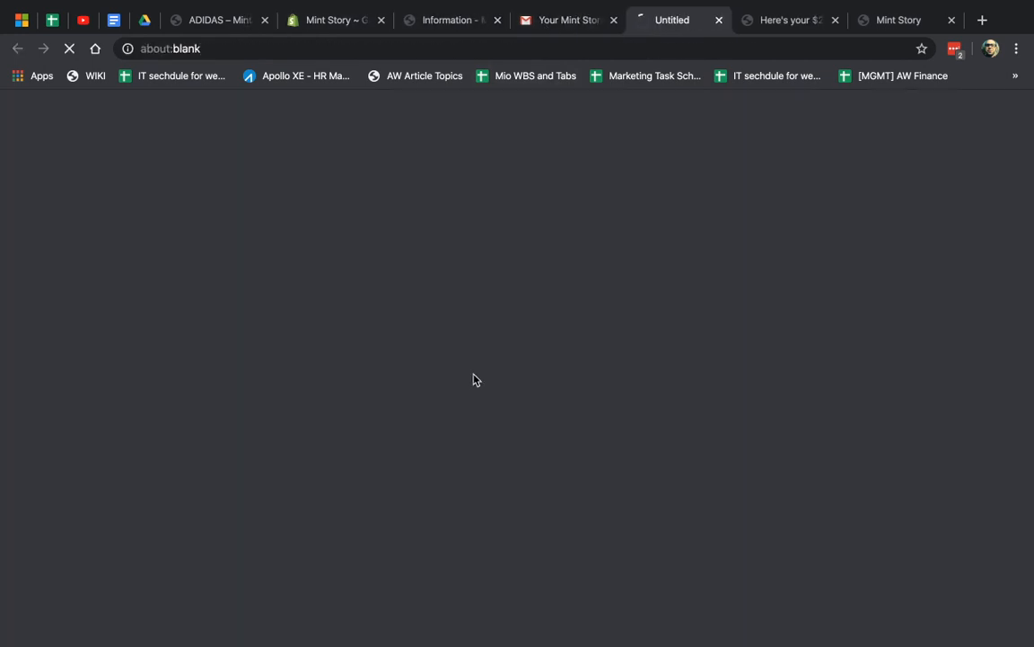
{"action": "left_click", "coordinate": [831, 21]}
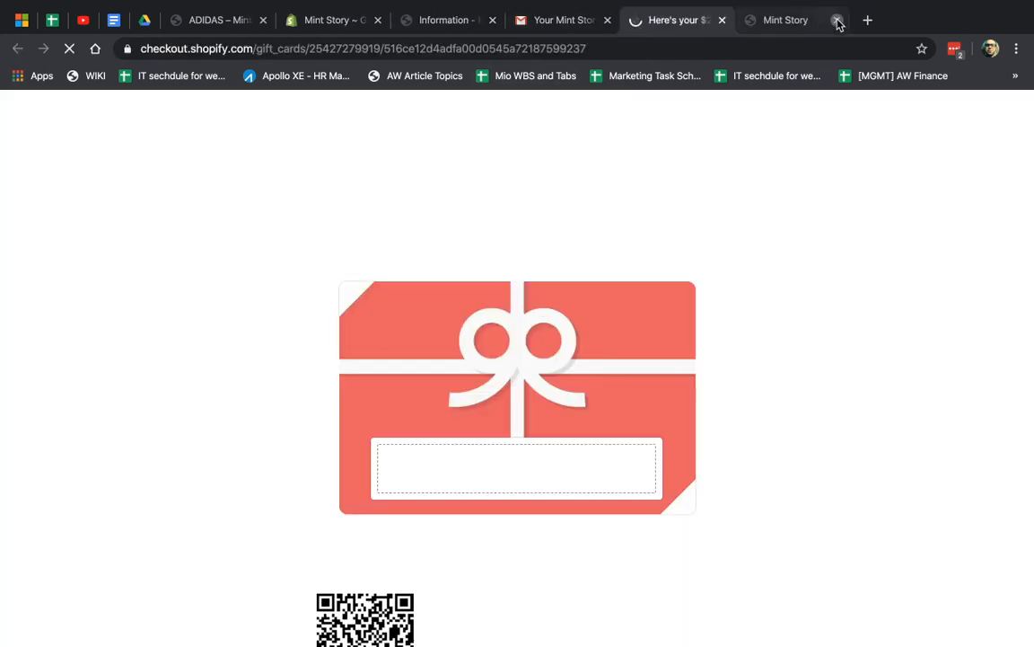
{"action": "left_click", "coordinate": [836, 22]}
{"action": "scroll", "coordinate": [826, 359], "scroll_direction": "down", "scroll_amount": 3}
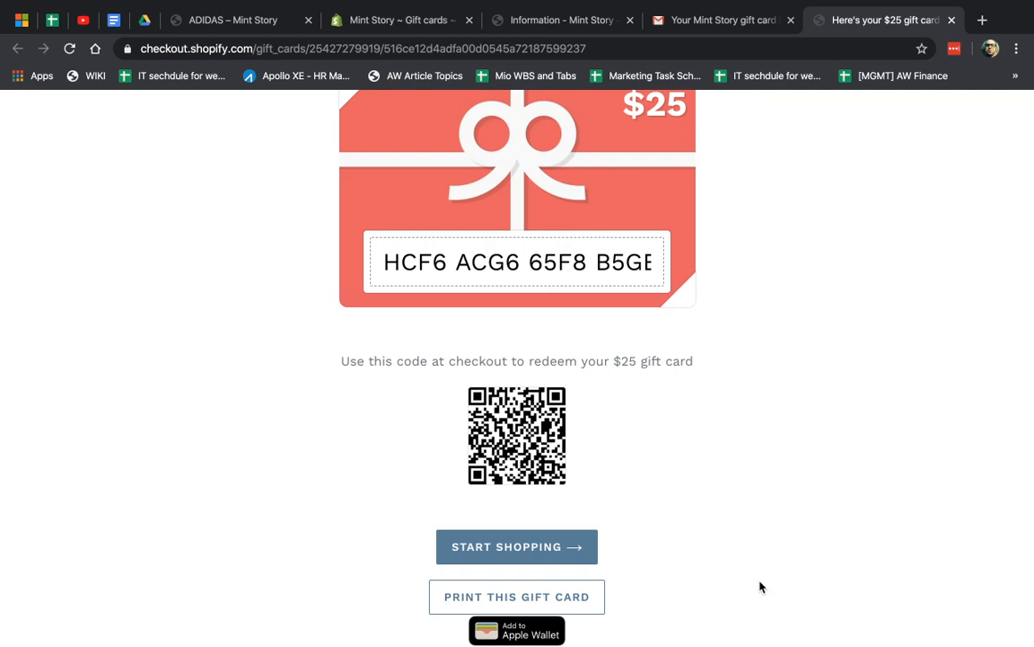
{"action": "left_click", "coordinate": [699, 20]}
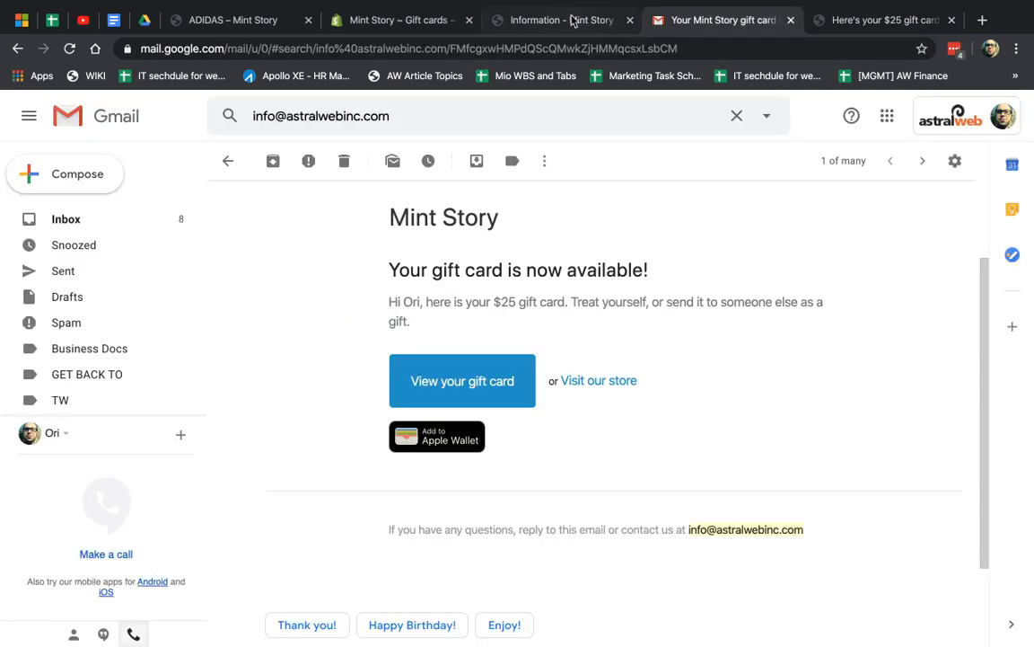
{"action": "left_click", "coordinate": [554, 20]}
{"action": "left_click", "coordinate": [398, 21]}
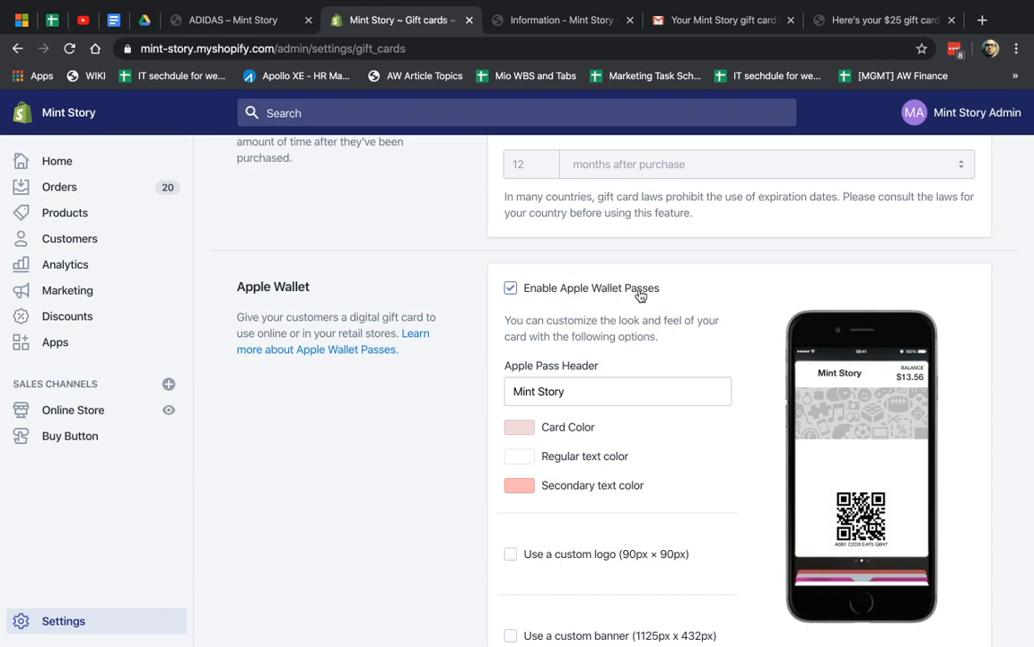
Change the Apple Pass Header text to TEST
{"action": "scroll", "coordinate": [622, 356], "scroll_direction": "down", "scroll_amount": 1}
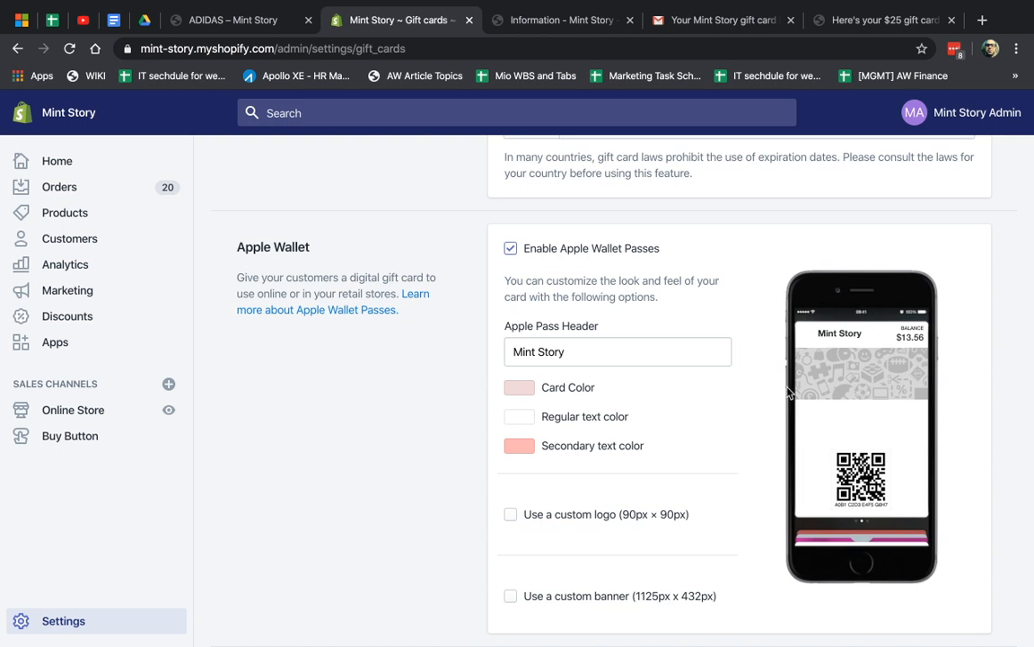
{"action": "left_click", "coordinate": [600, 353]}
{"action": "key", "text": "alt+shift+Left"}
{"action": "key", "text": "alt+shift+Left"}
{"action": "type", "text": "T"}
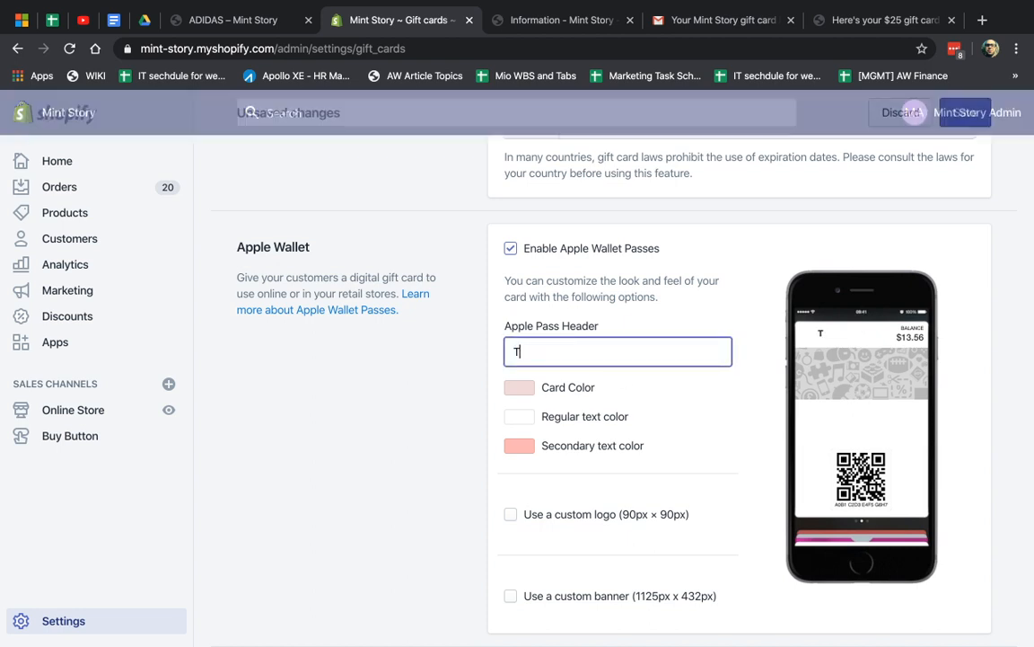
{"action": "type", "text": "EST"}
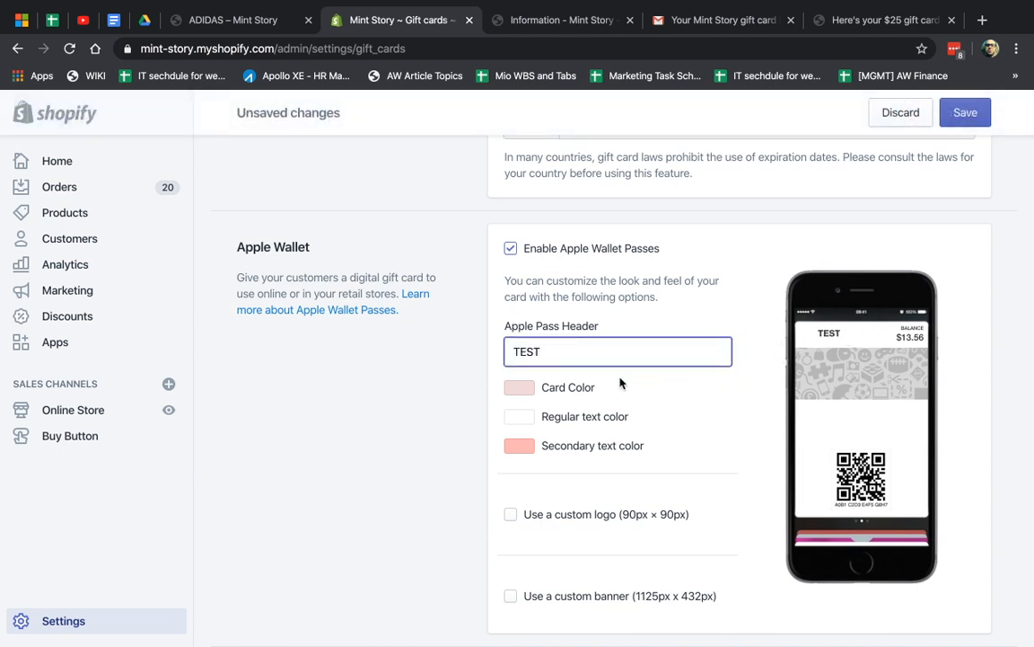
Set card colour #851717, regular text #abed17 and secondary text #132ce8
{"action": "left_click", "coordinate": [519, 388]}
{"action": "left_click", "coordinate": [619, 463]}
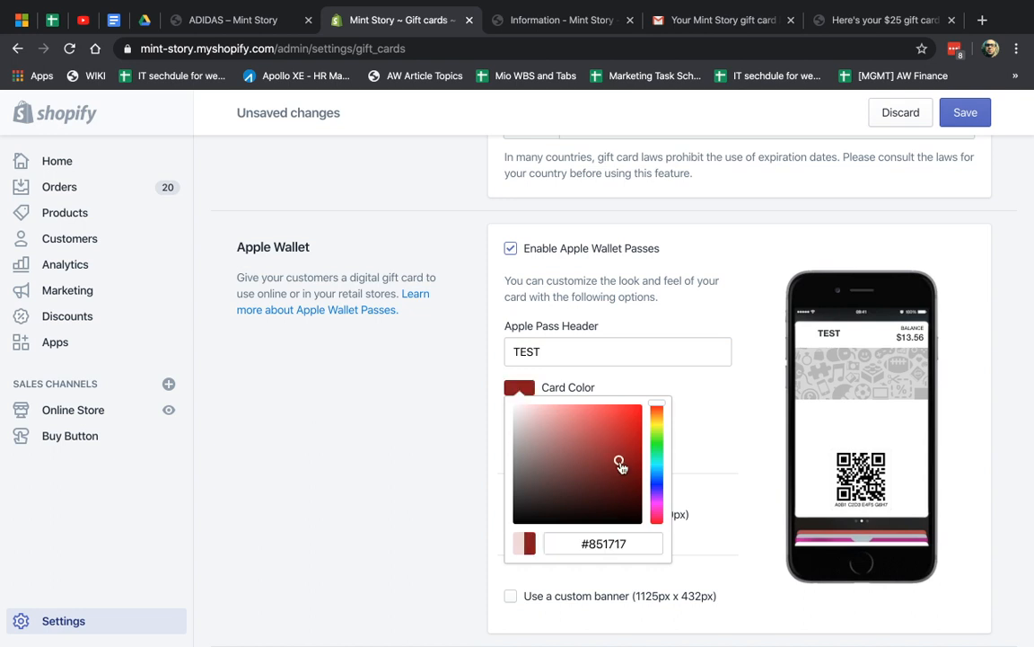
{"action": "left_click", "coordinate": [722, 443]}
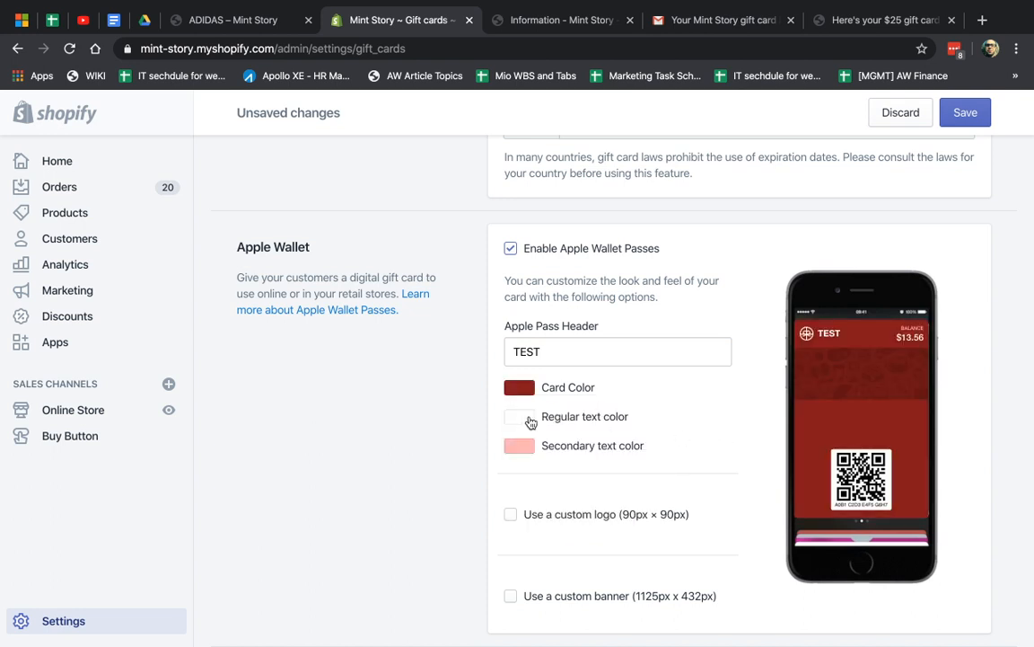
{"action": "left_click", "coordinate": [523, 417]}
{"action": "left_click", "coordinate": [530, 449]}
{"action": "left_click", "coordinate": [657, 464]}
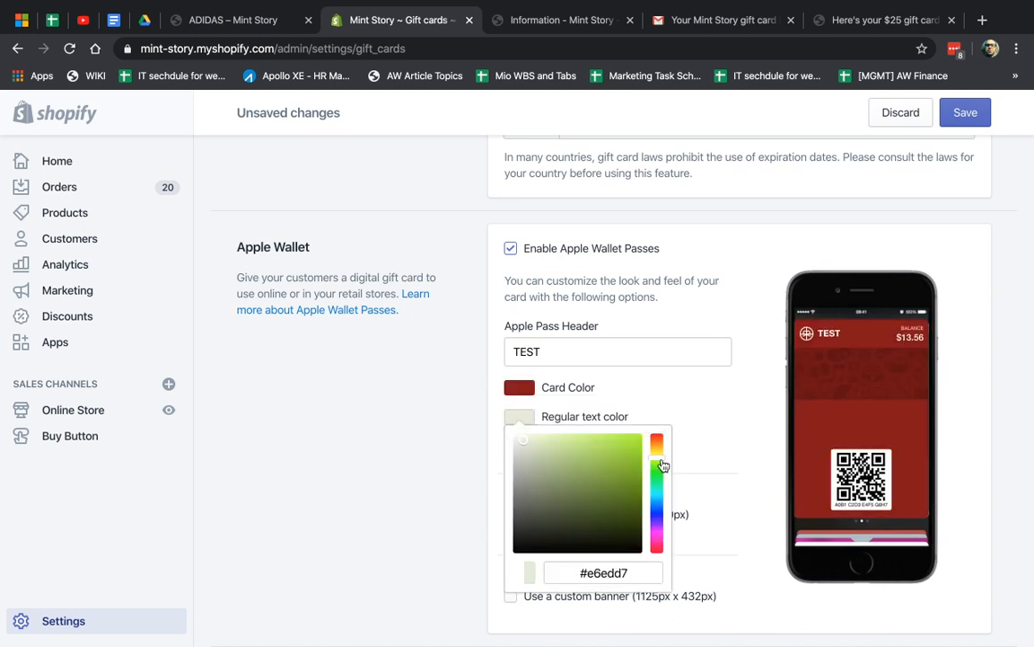
{"action": "left_click", "coordinate": [630, 443]}
{"action": "left_click", "coordinate": [735, 432]}
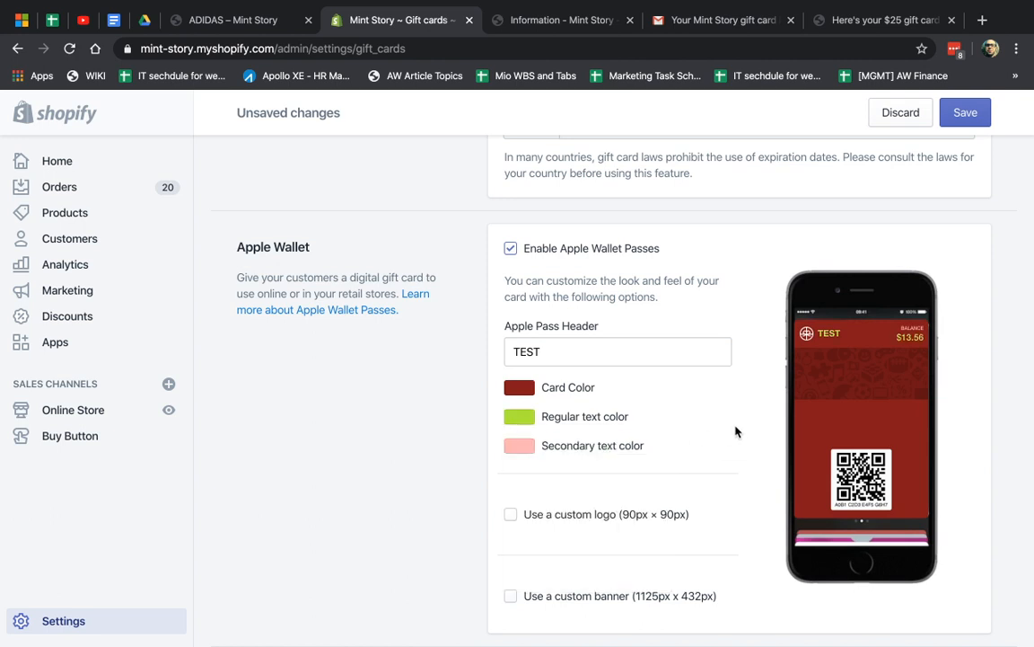
{"action": "left_click", "coordinate": [522, 447]}
{"action": "left_click", "coordinate": [656, 535]}
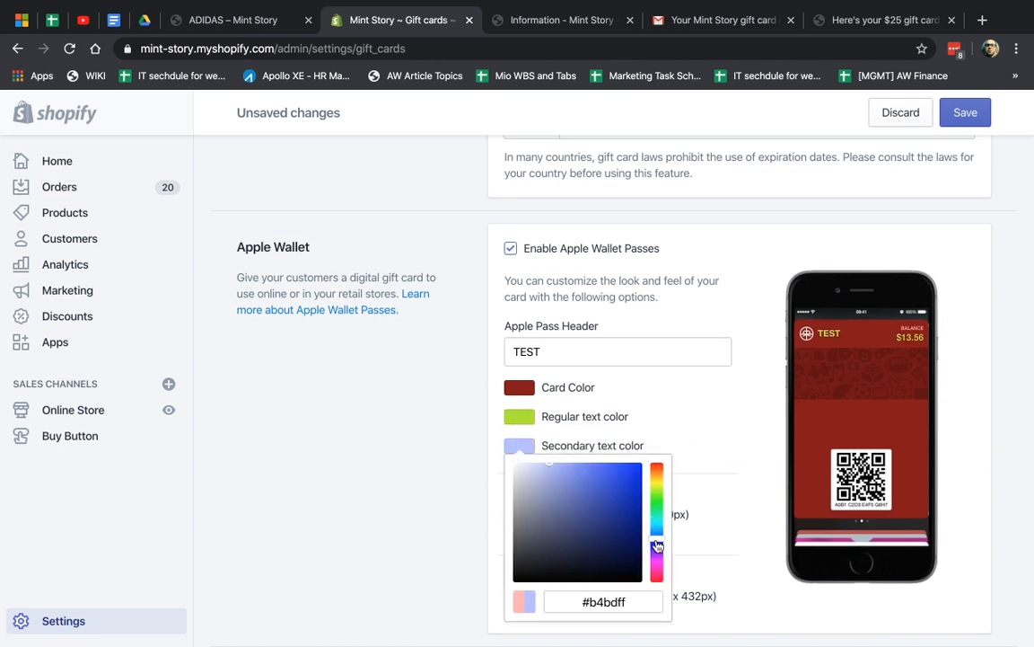
{"action": "left_click", "coordinate": [631, 473]}
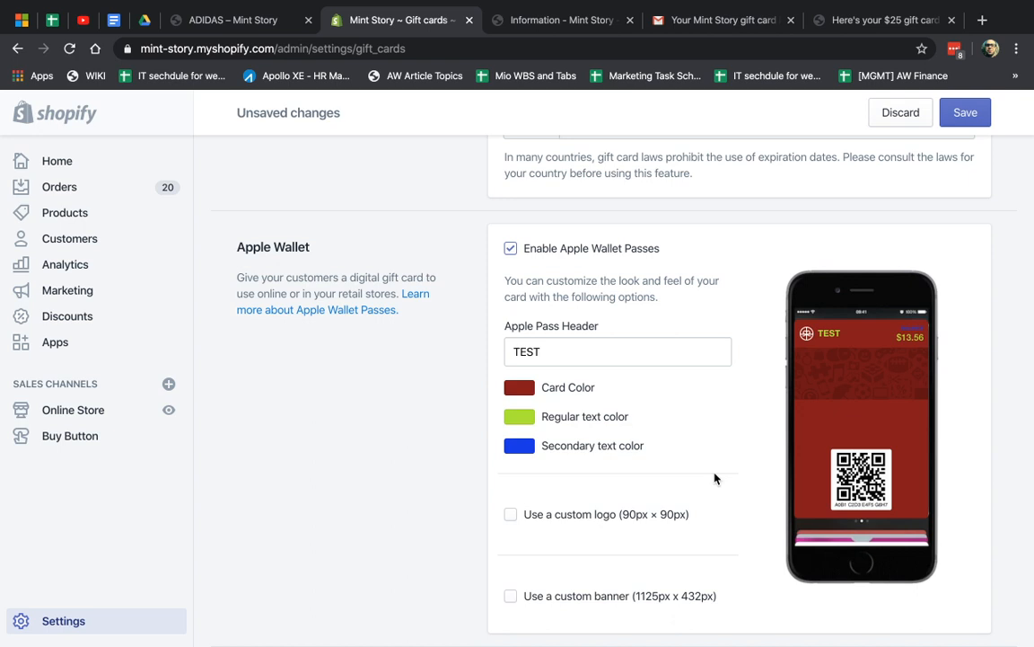
Toggle the custom logo and custom banner checkboxes on and back off
{"action": "scroll", "coordinate": [715, 479], "scroll_direction": "down", "scroll_amount": 1}
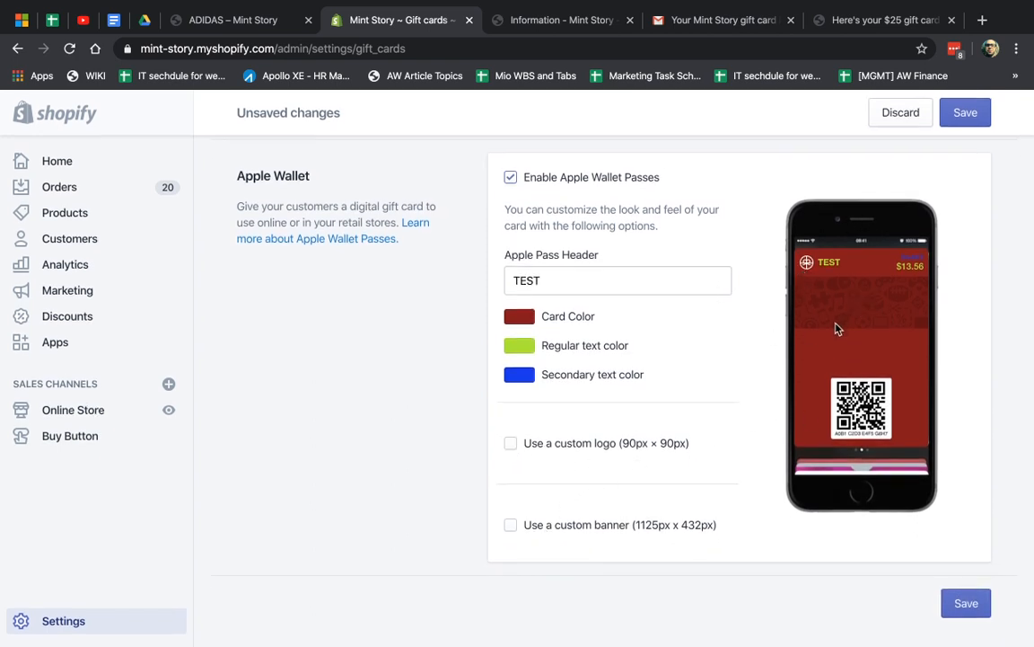
{"action": "left_click", "coordinate": [510, 444]}
{"action": "left_click", "coordinate": [511, 444]}
{"action": "left_click", "coordinate": [511, 526]}
{"action": "left_click", "coordinate": [511, 526]}
{"action": "scroll", "coordinate": [973, 336], "scroll_direction": "up", "scroll_amount": 5}
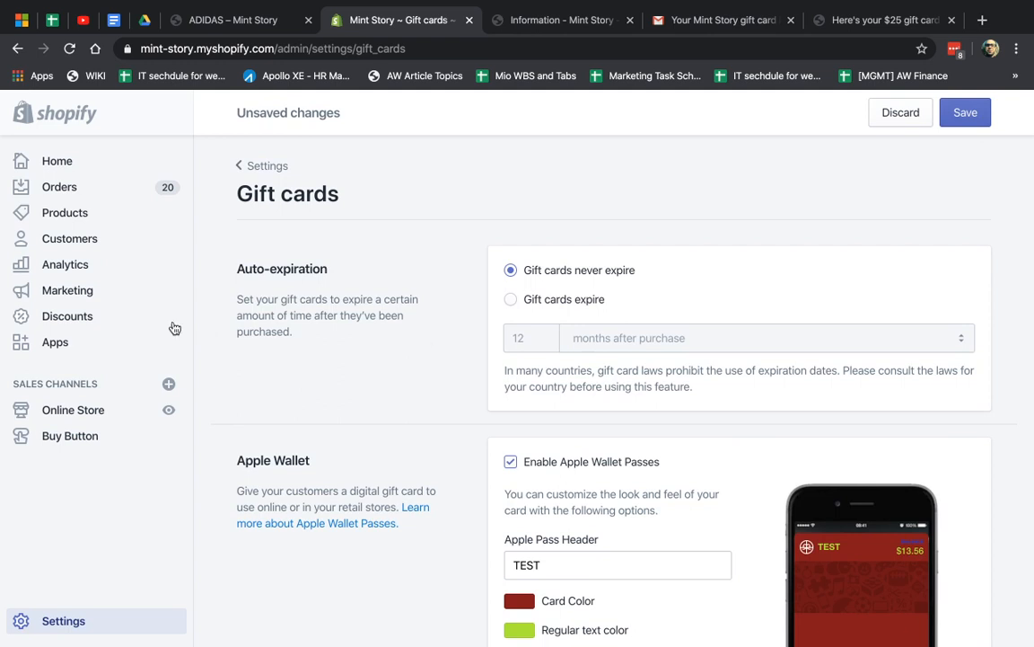
Go through Products > Gift cards to the Holiday Gift Card, then to Settings > Notifications
{"action": "left_click", "coordinate": [86, 223]}
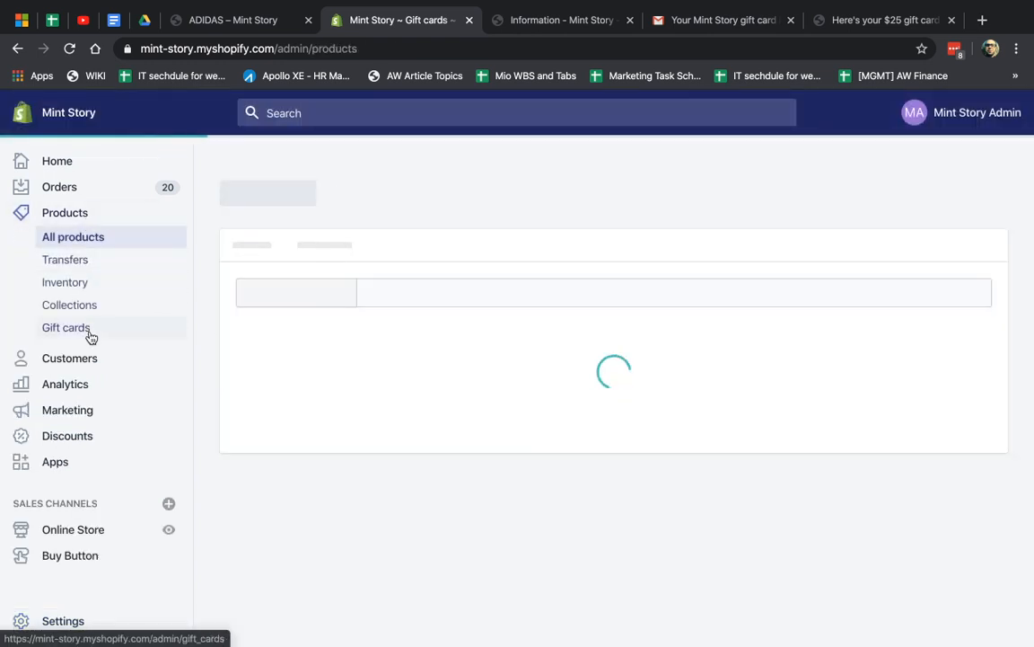
{"action": "left_click", "coordinate": [89, 335]}
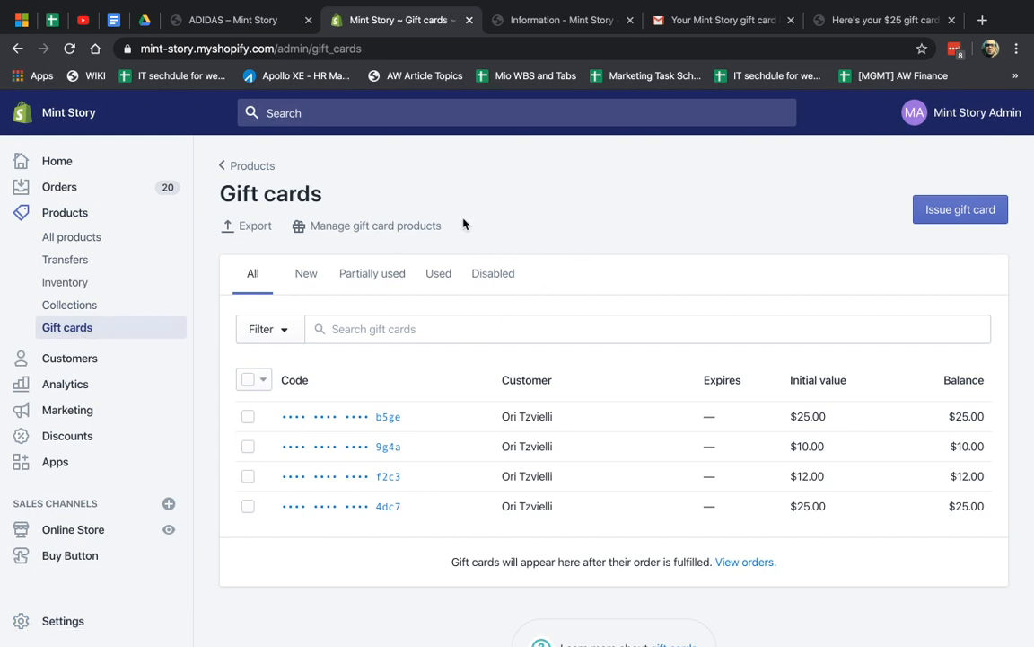
{"action": "left_click", "coordinate": [380, 228]}
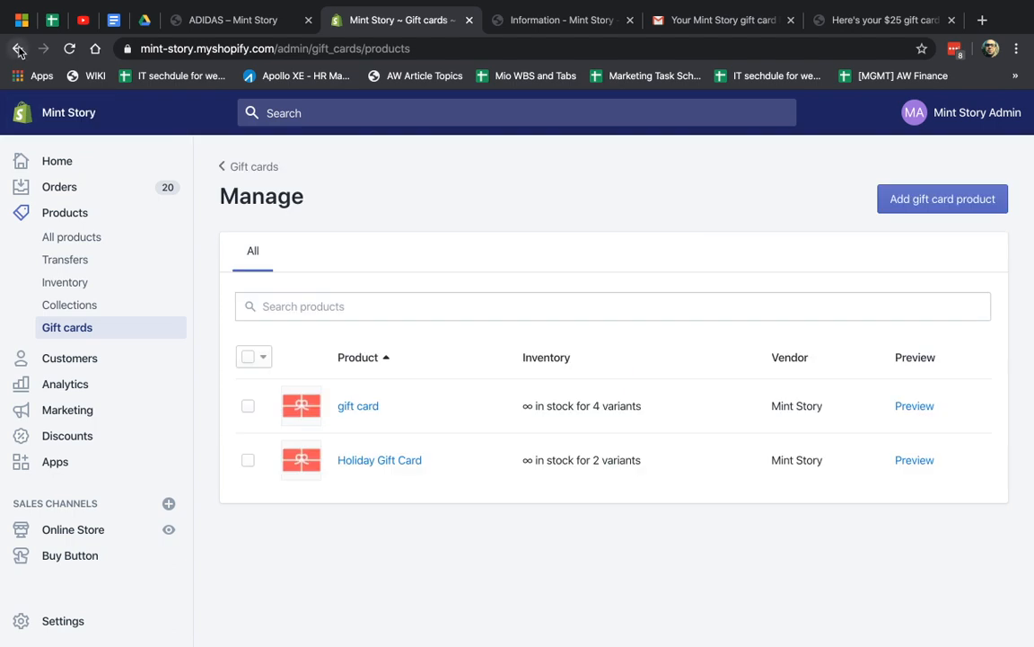
{"action": "left_click", "coordinate": [385, 460]}
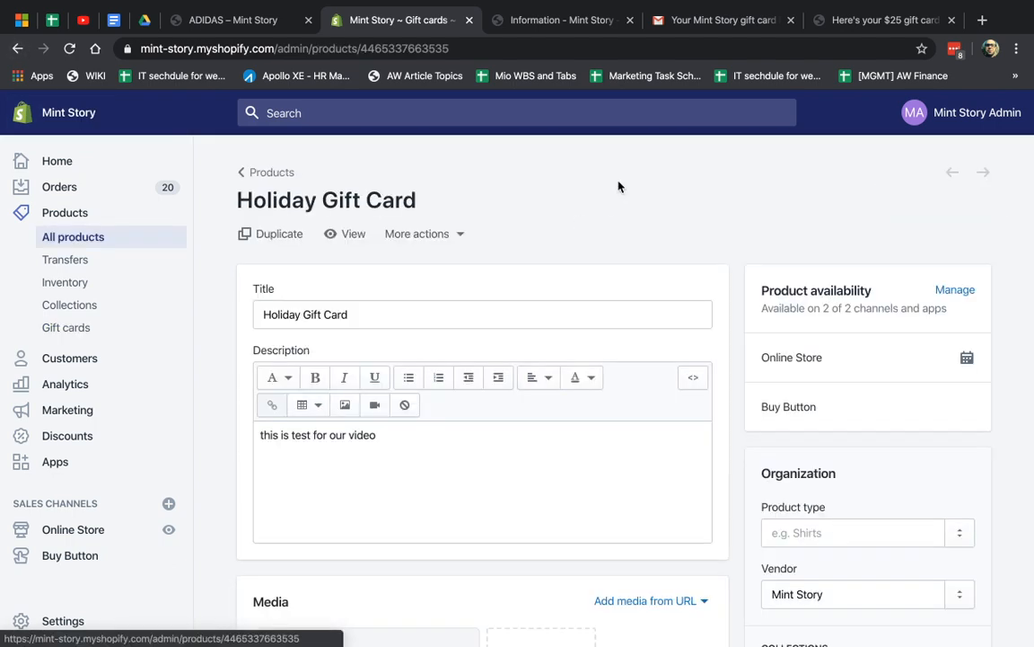
{"action": "left_click", "coordinate": [66, 619]}
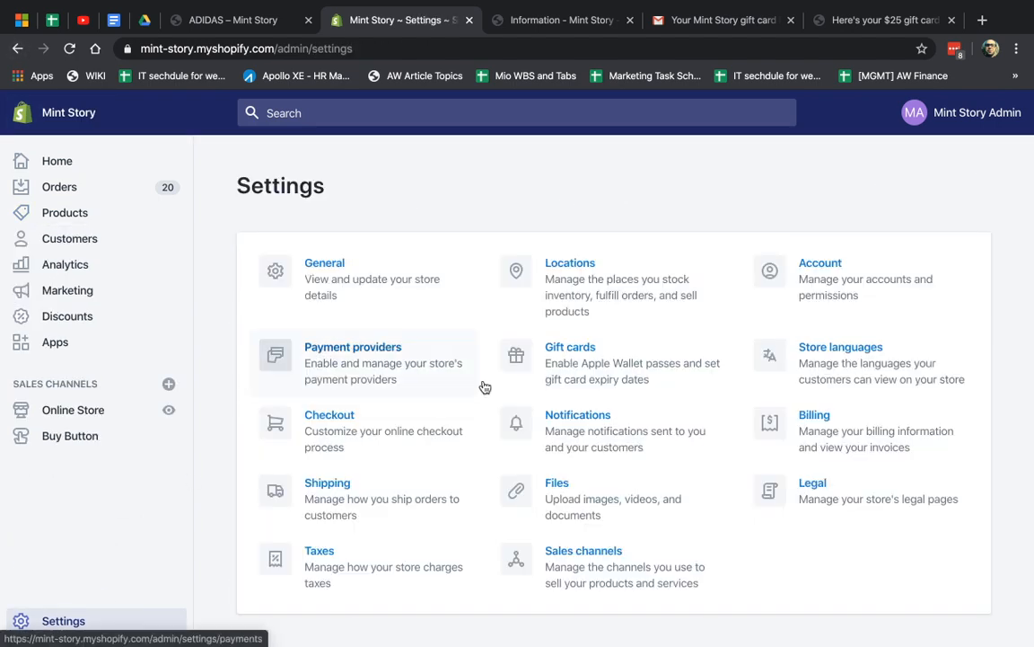
{"action": "left_click", "coordinate": [619, 430]}
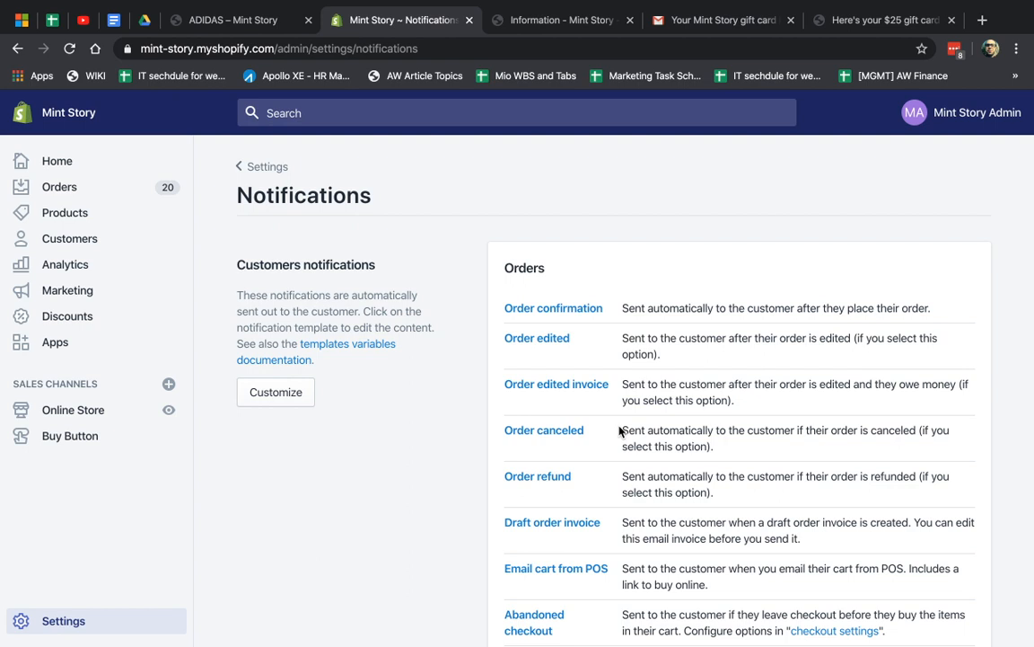
Follow the link in the gift card email and close the blank page it opens
{"action": "left_click", "coordinate": [719, 20]}
{"action": "left_click", "coordinate": [469, 388]}
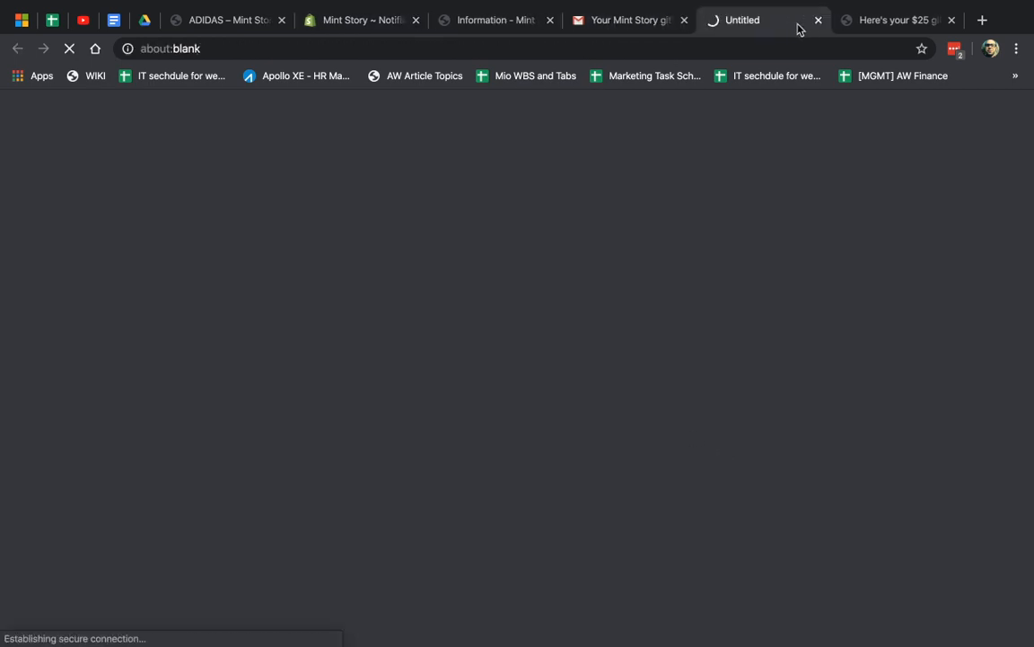
{"action": "left_click", "coordinate": [818, 19]}
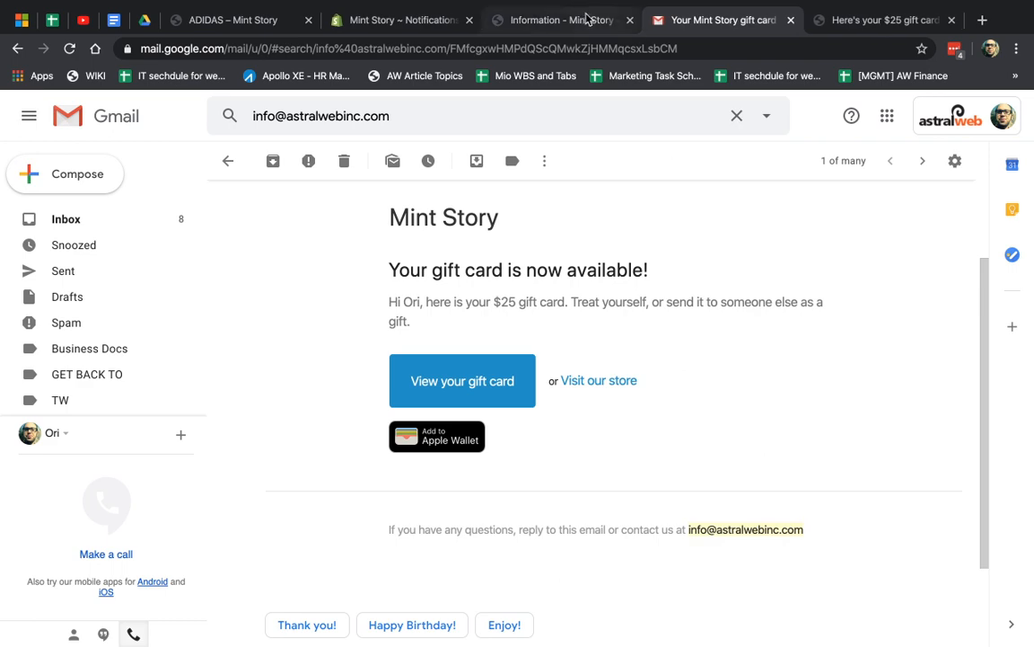
{"action": "left_click", "coordinate": [582, 19]}
Search the Notifications page for 'gift' to find the Gift card created template
{"action": "left_click", "coordinate": [402, 23]}
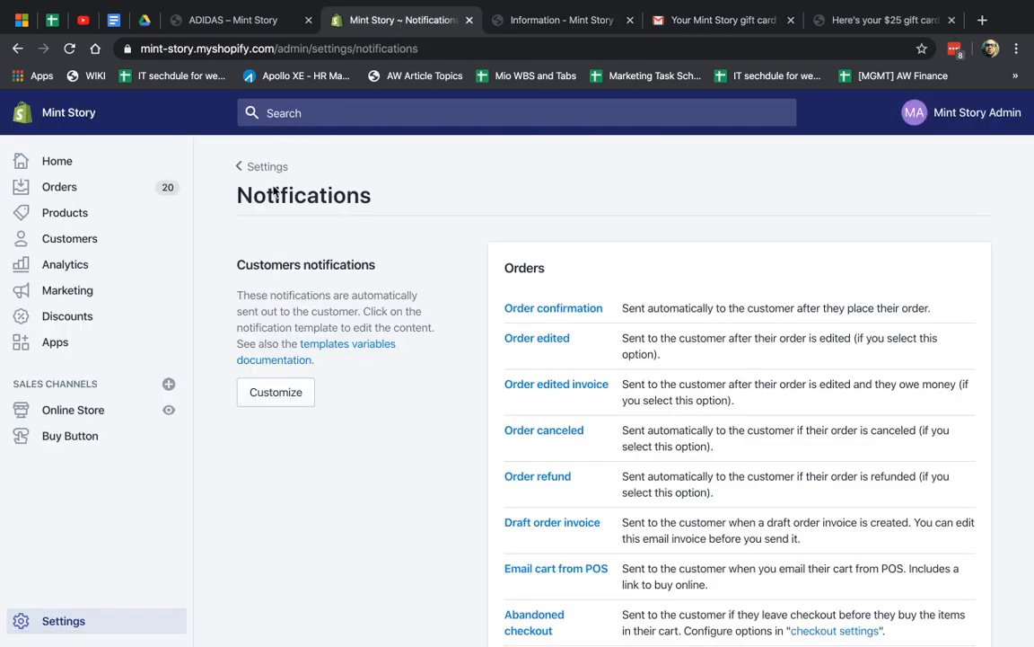
{"action": "left_click_drag", "start_coordinate": [267, 196], "coordinate": [376, 199]}
{"action": "key", "text": "super+f"}
{"action": "type", "text": "gift"}
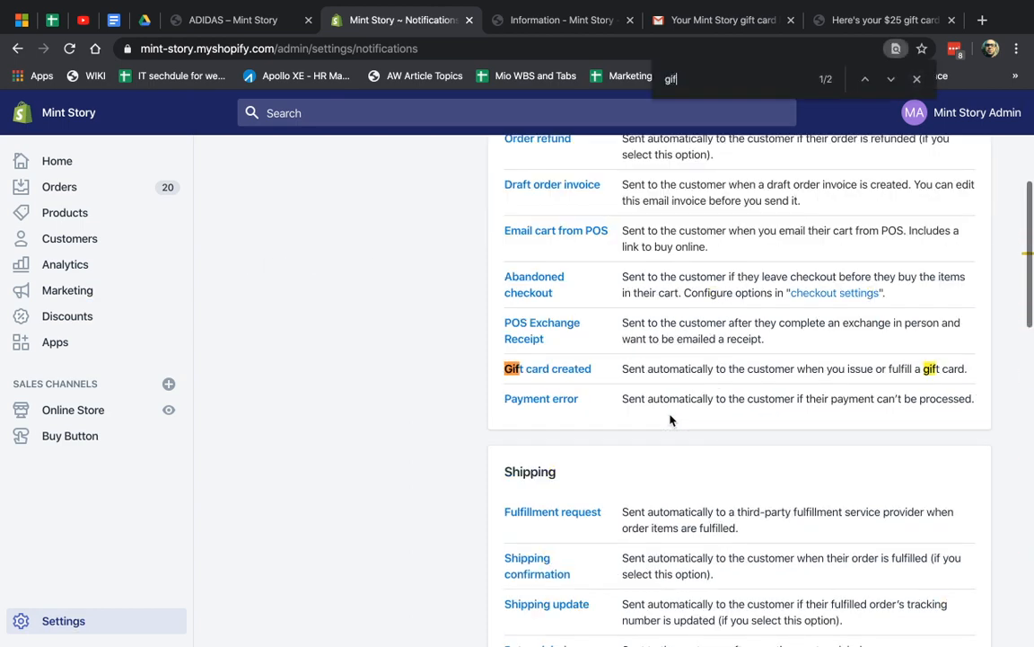
Open the Gift card created template and compare its email_title capture lines with the received email
{"action": "left_click", "coordinate": [566, 371]}
{"action": "scroll", "coordinate": [575, 395], "scroll_direction": "down", "scroll_amount": 2}
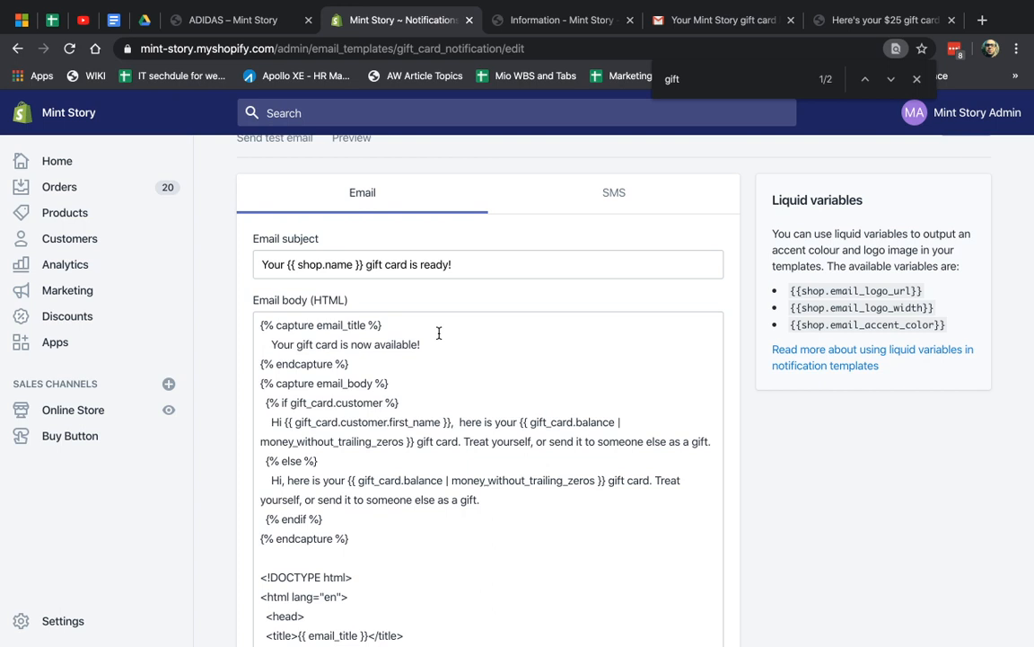
{"action": "left_click_drag", "start_coordinate": [420, 345], "coordinate": [272, 348]}
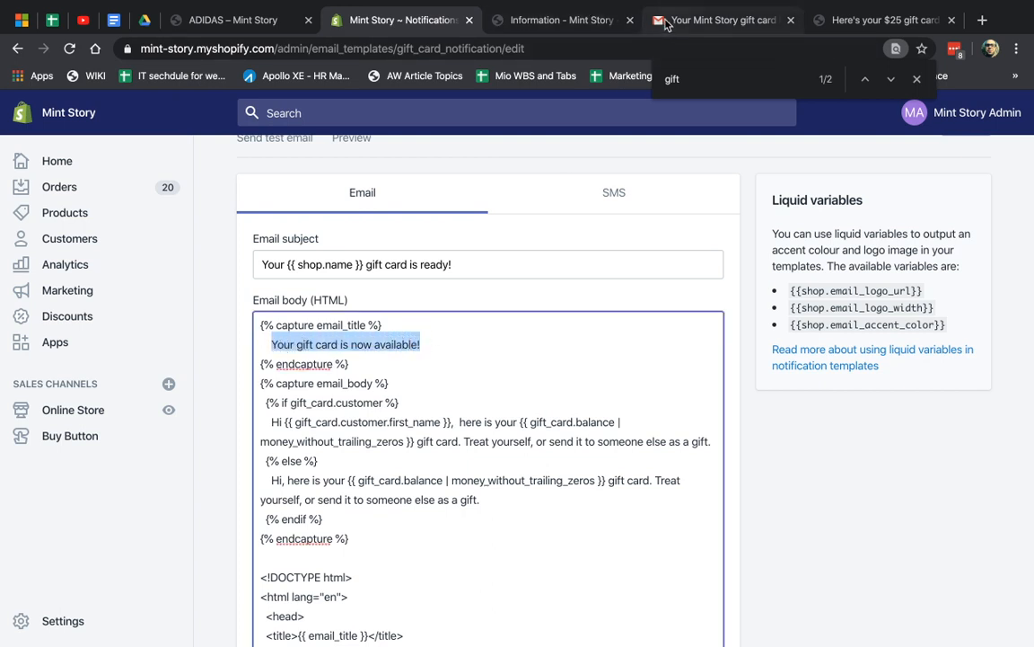
{"action": "left_click", "coordinate": [655, 18]}
{"action": "left_click_drag", "start_coordinate": [425, 273], "coordinate": [628, 271]}
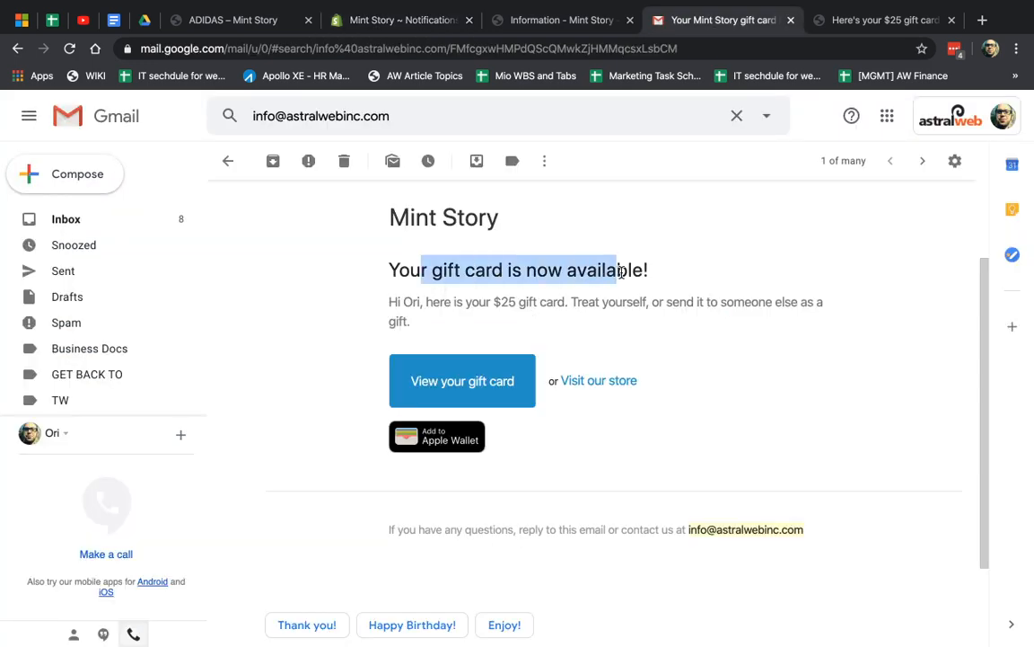
{"action": "left_click", "coordinate": [564, 19]}
{"action": "left_click", "coordinate": [401, 20]}
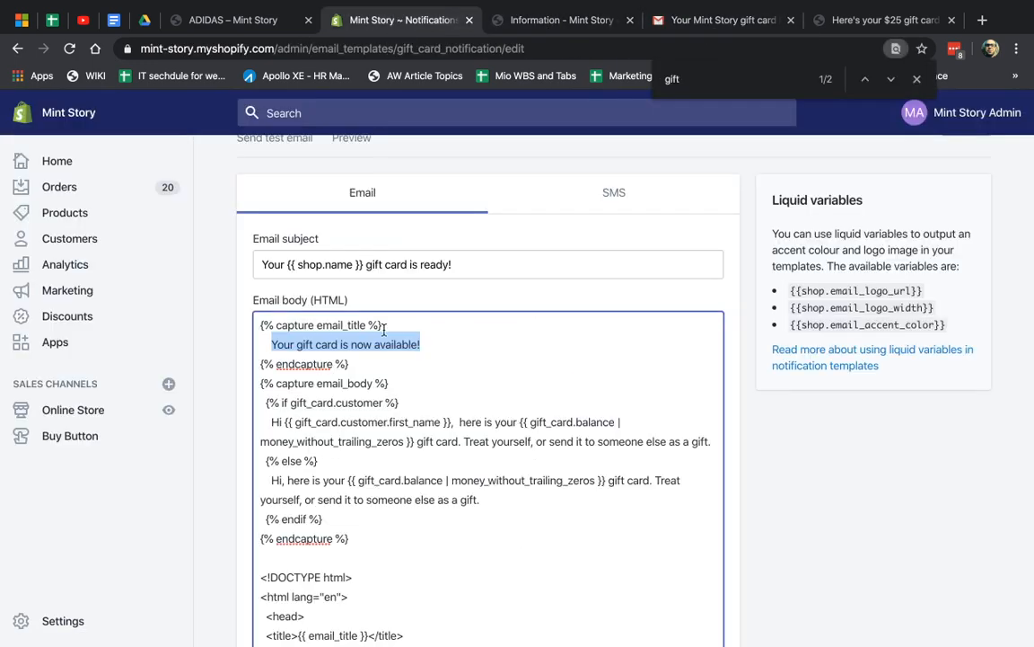
{"action": "left_click", "coordinate": [390, 382]}
{"action": "left_click_drag", "start_coordinate": [369, 362], "coordinate": [252, 364]}
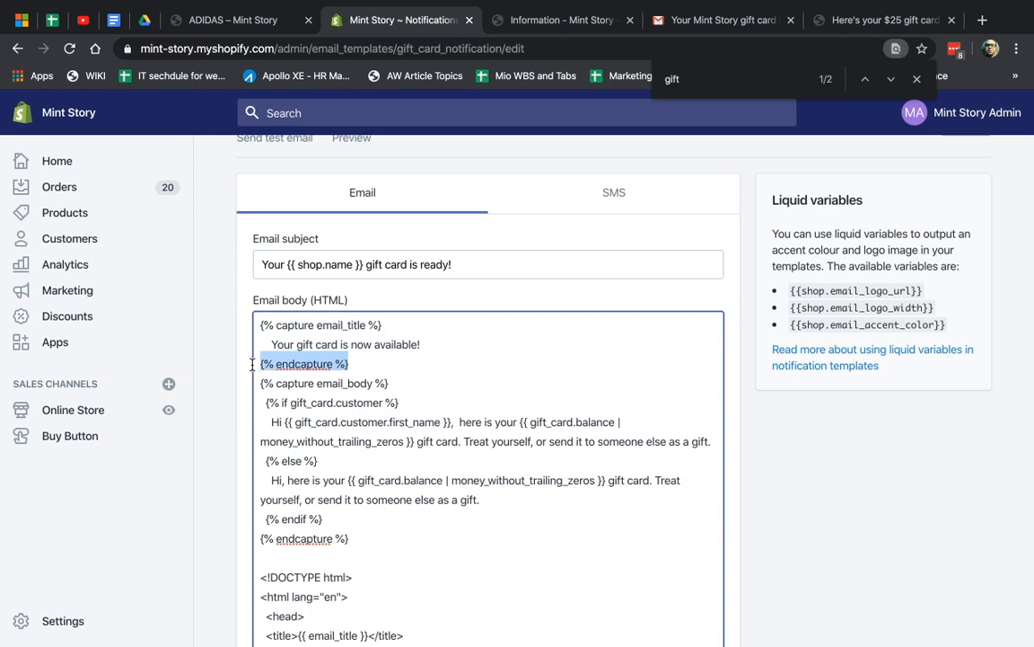
{"action": "left_click", "coordinate": [277, 363]}
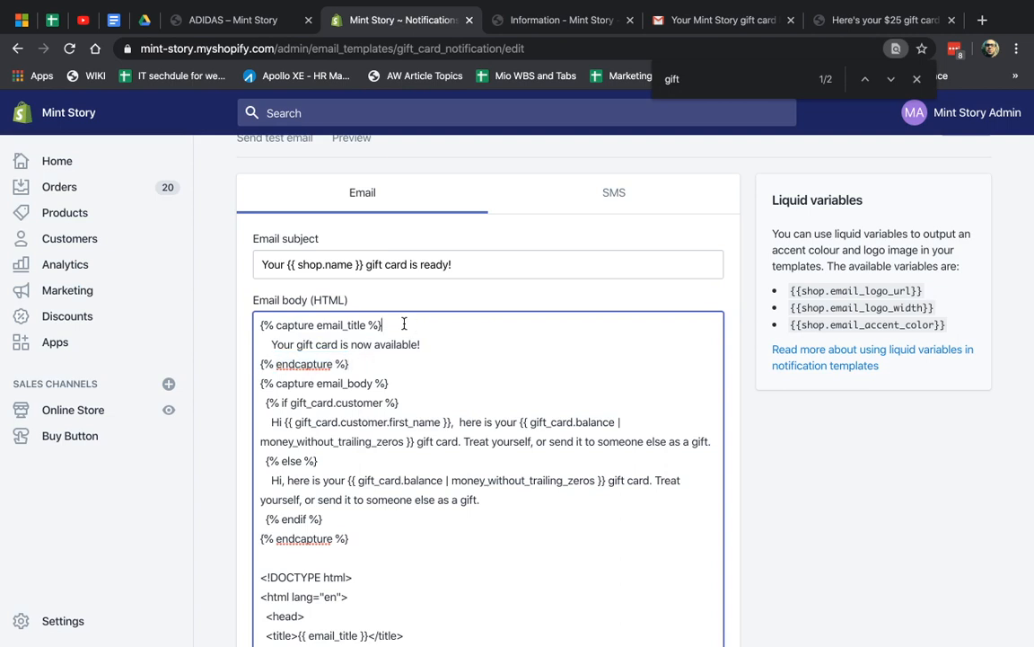
{"action": "left_click_drag", "start_coordinate": [403, 325], "coordinate": [256, 326]}
{"action": "left_click", "coordinate": [360, 362]}
Check the received email against the template's {{shop.email_logo_url}} variable
{"action": "left_click", "coordinate": [699, 22]}
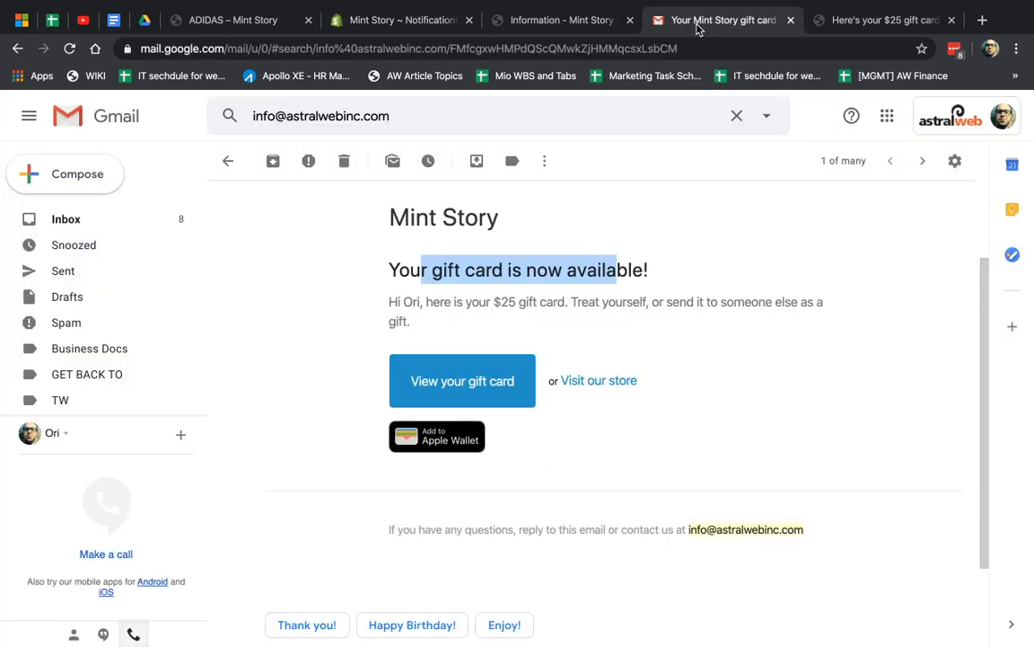
{"action": "left_click", "coordinate": [517, 18]}
{"action": "left_click", "coordinate": [402, 22]}
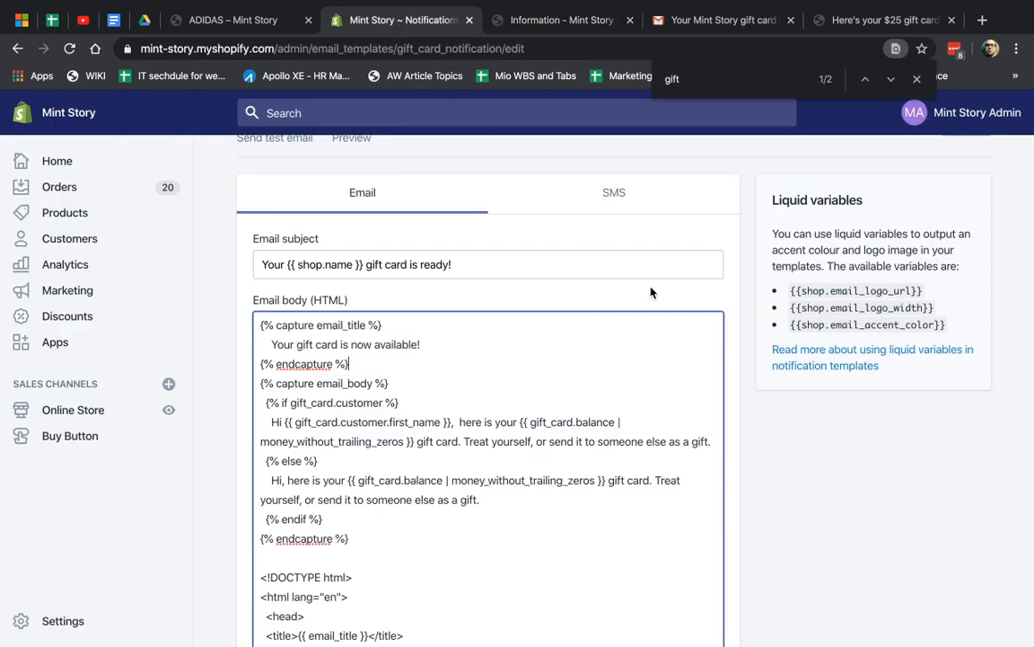
{"action": "left_click_drag", "start_coordinate": [795, 295], "coordinate": [934, 296]}
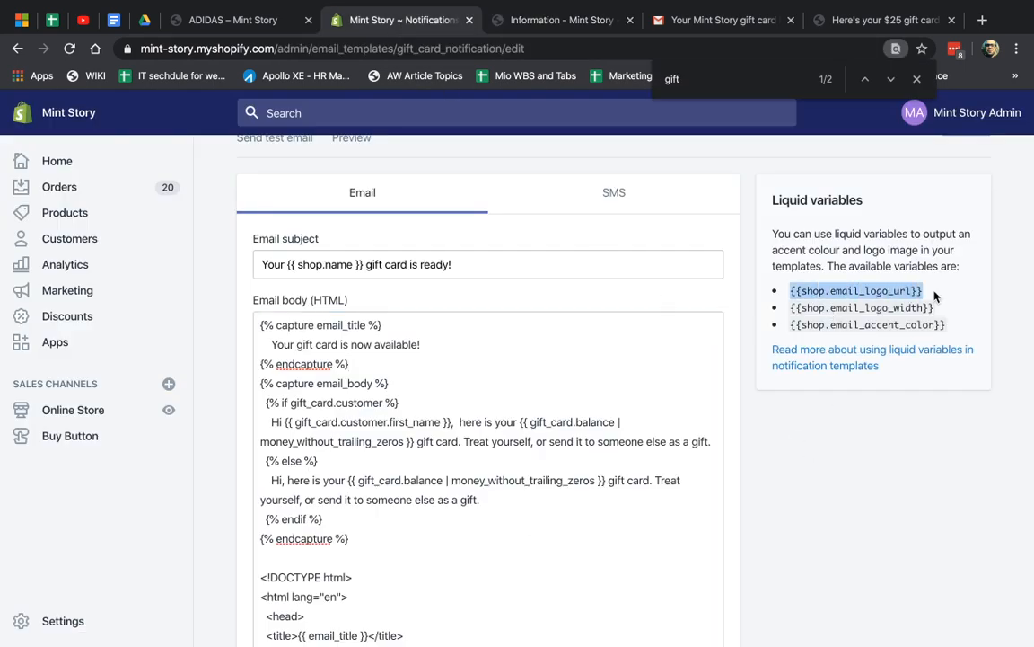
{"action": "left_click", "coordinate": [845, 287]}
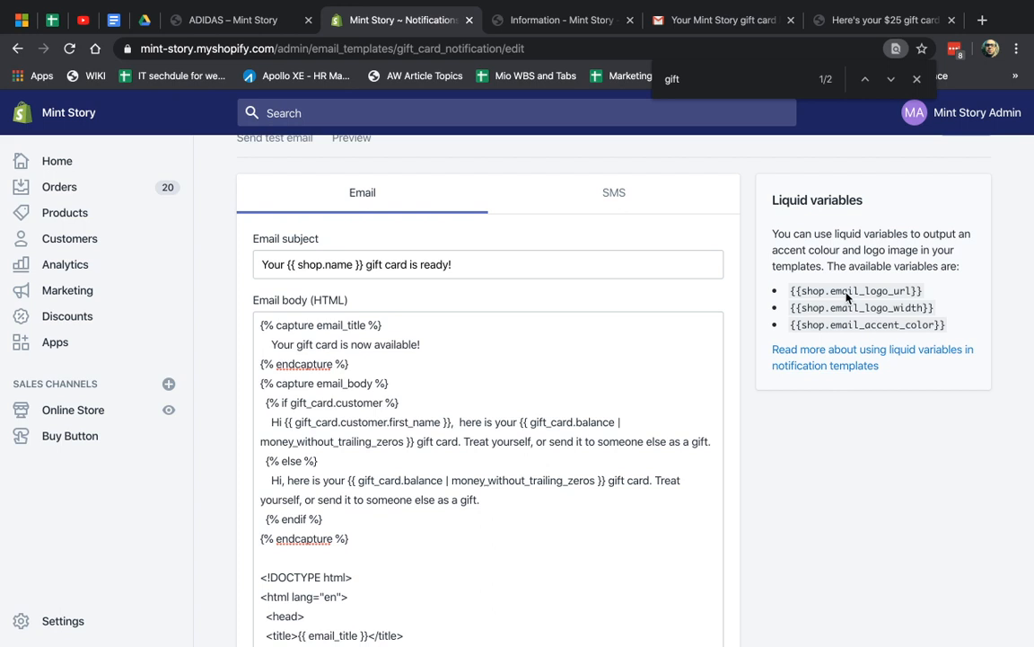
Preview the SMS version of the notification, then the Email version again
{"action": "left_click", "coordinate": [651, 206]}
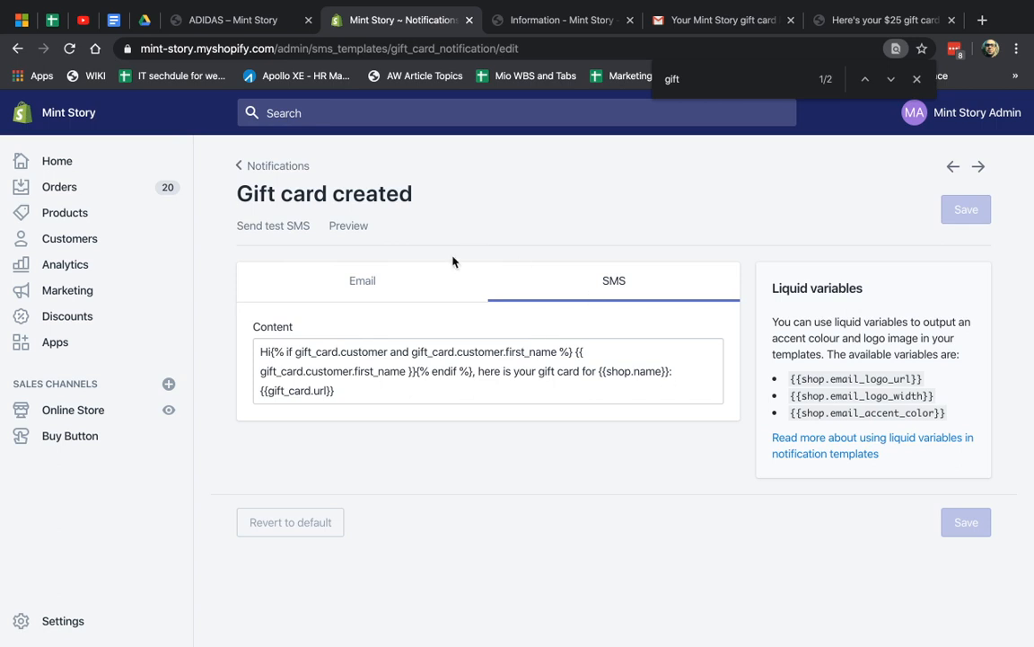
{"action": "left_click", "coordinate": [359, 279]}
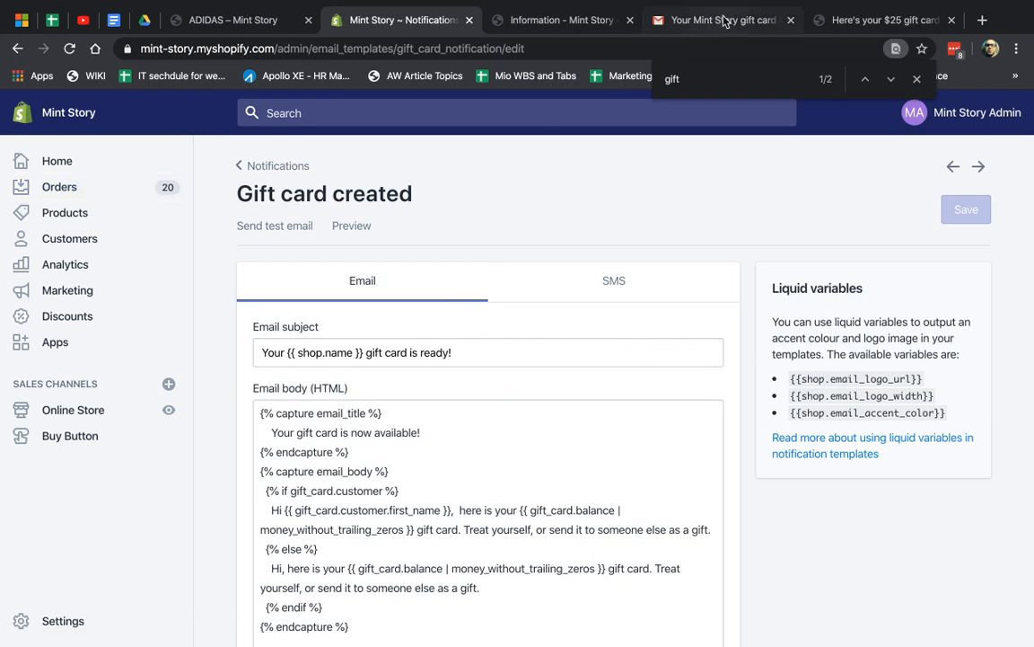
{"action": "left_click", "coordinate": [849, 20]}
{"action": "left_click", "coordinate": [544, 22]}
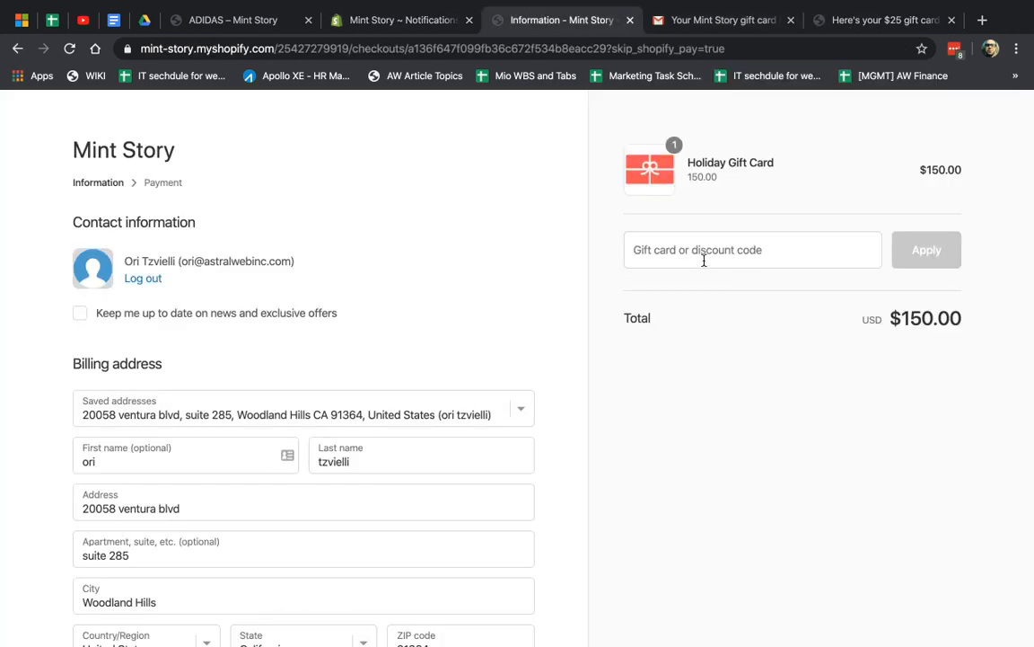
Continue the $150 gift card checkout from billing details to payment
{"action": "scroll", "coordinate": [584, 373], "scroll_direction": "down", "scroll_amount": 3}
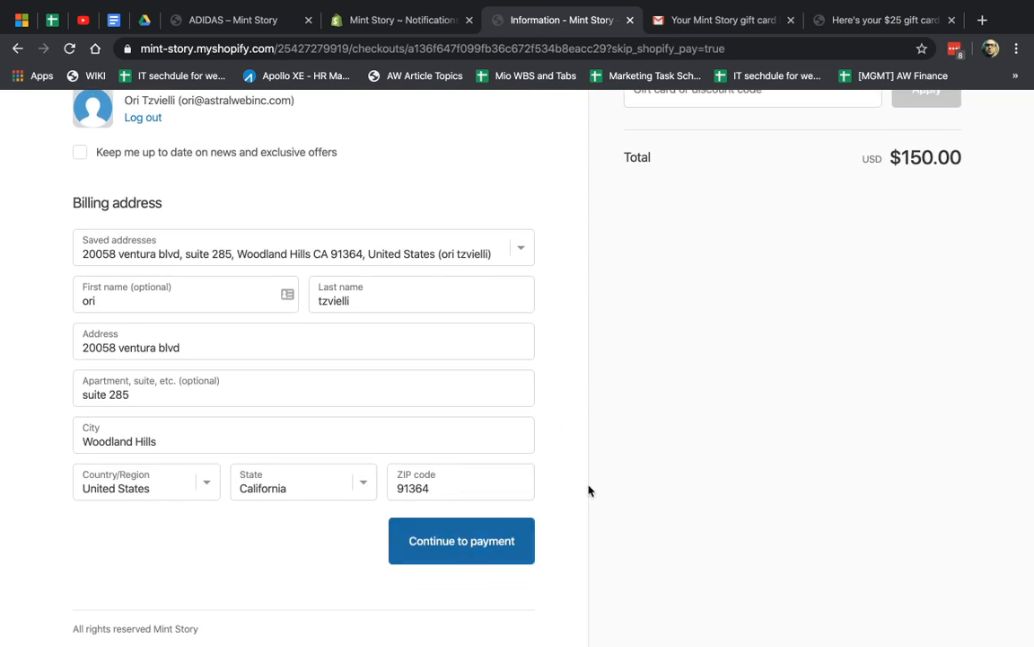
{"action": "scroll", "coordinate": [589, 489], "scroll_direction": "up", "scroll_amount": 3}
{"action": "scroll", "coordinate": [589, 489], "scroll_direction": "down", "scroll_amount": 1}
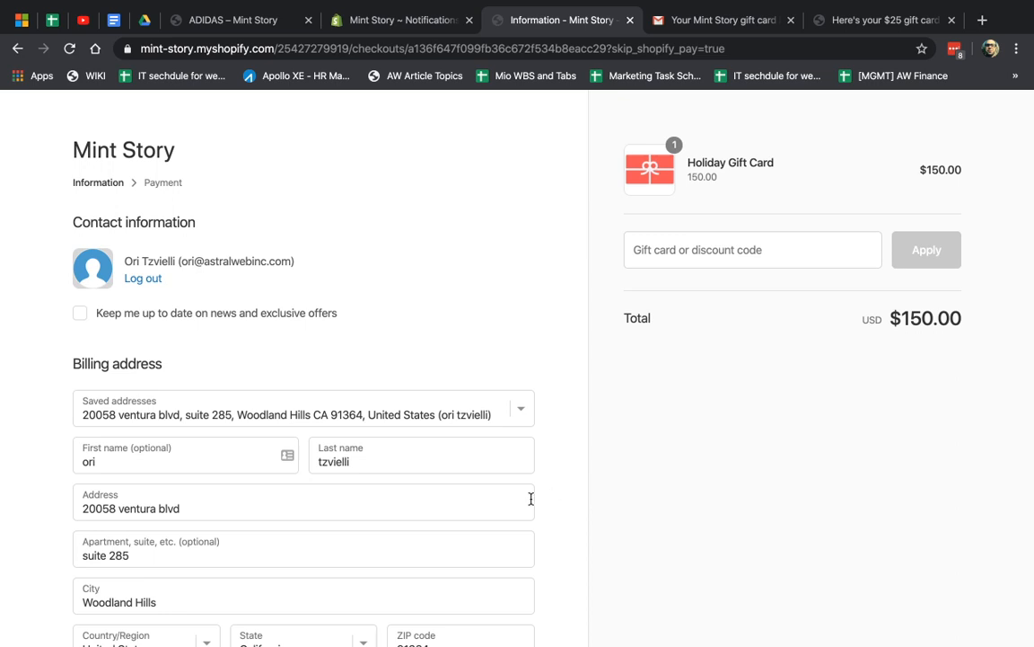
{"action": "scroll", "coordinate": [531, 498], "scroll_direction": "down", "scroll_amount": 3}
{"action": "scroll", "coordinate": [471, 432], "scroll_direction": "up", "scroll_amount": 2}
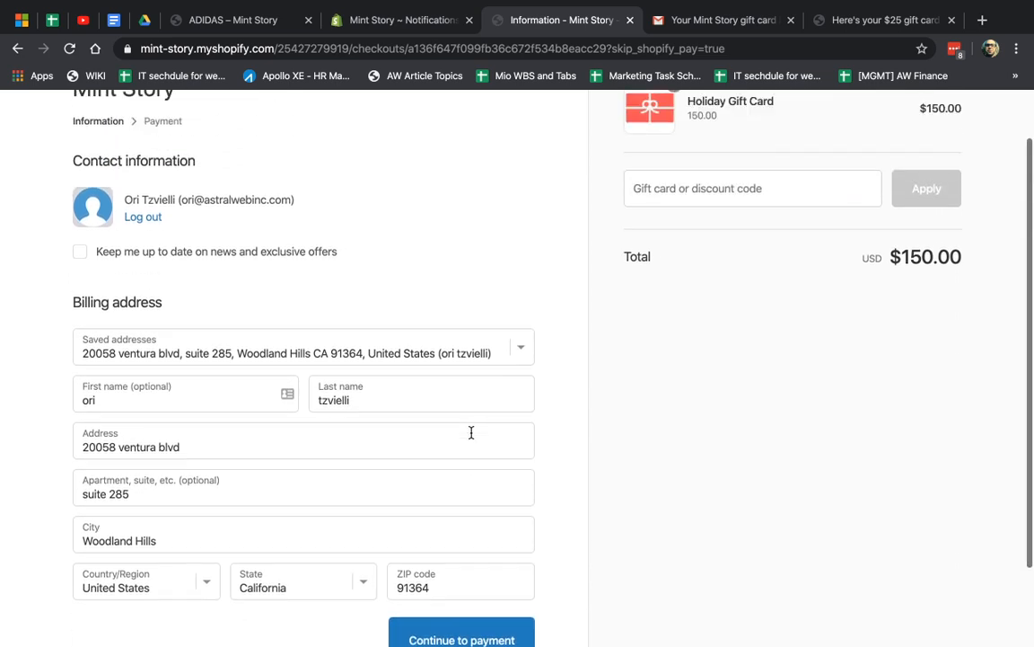
{"action": "scroll", "coordinate": [480, 485], "scroll_direction": "down", "scroll_amount": 3}
{"action": "left_click", "coordinate": [480, 541]}
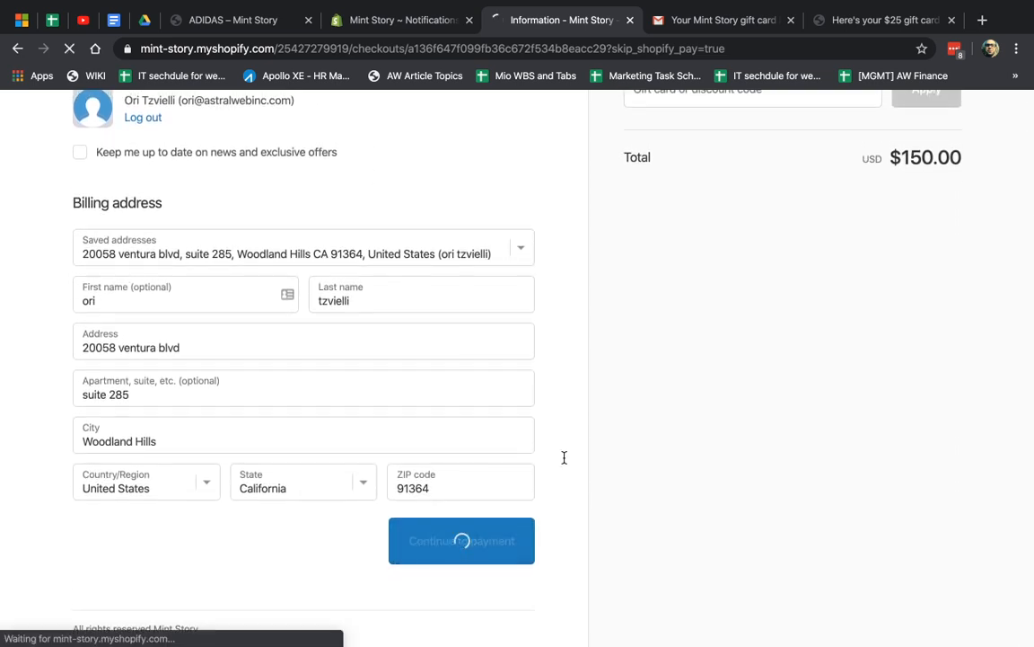
Open the $25 gift card from the email, then return to the Payment step
{"action": "left_click", "coordinate": [683, 20]}
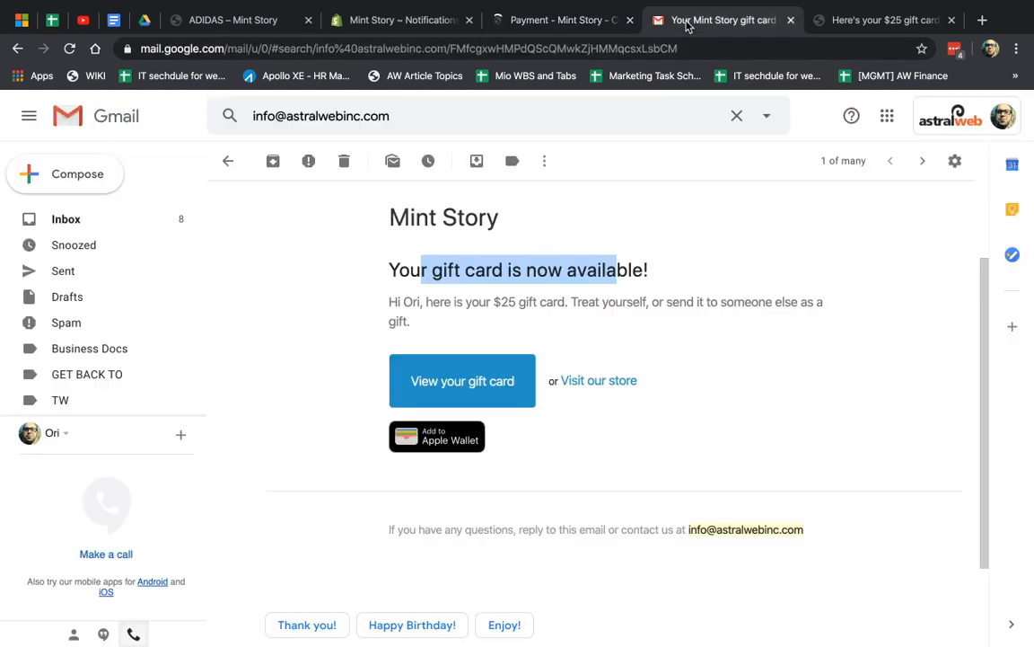
{"action": "left_click", "coordinate": [469, 383]}
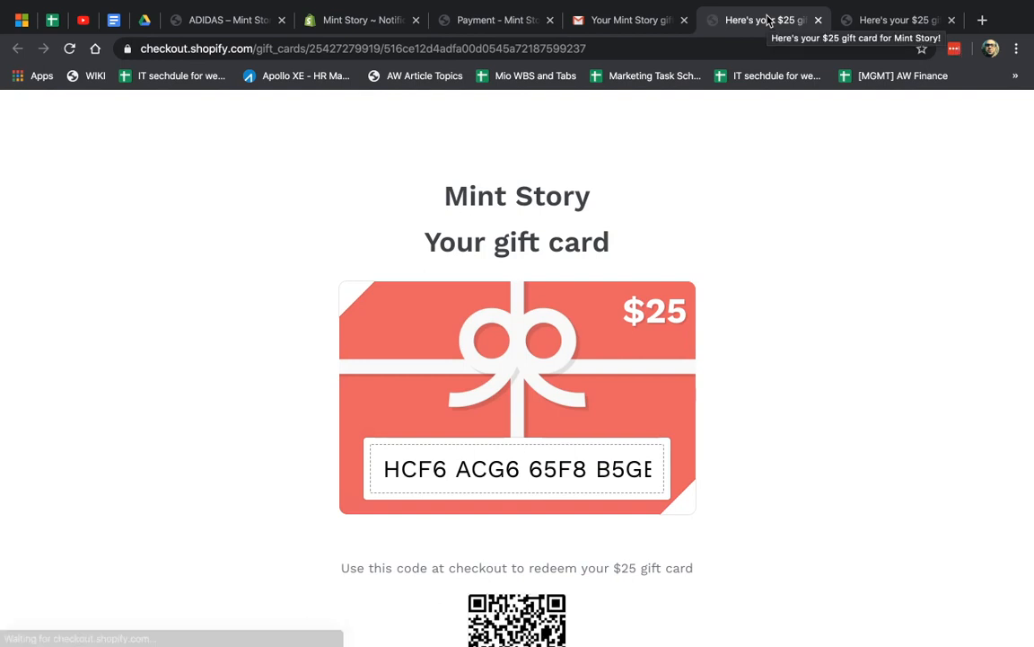
{"action": "left_click", "coordinate": [621, 27]}
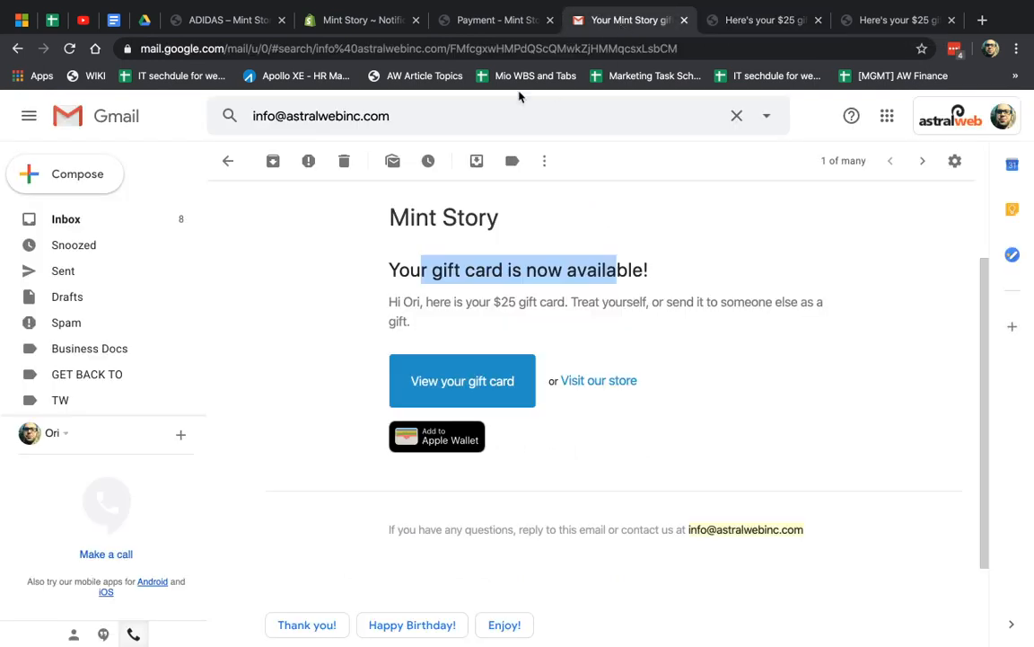
{"action": "left_click", "coordinate": [490, 20]}
{"action": "scroll", "coordinate": [614, 458], "scroll_direction": "down", "scroll_amount": 1}
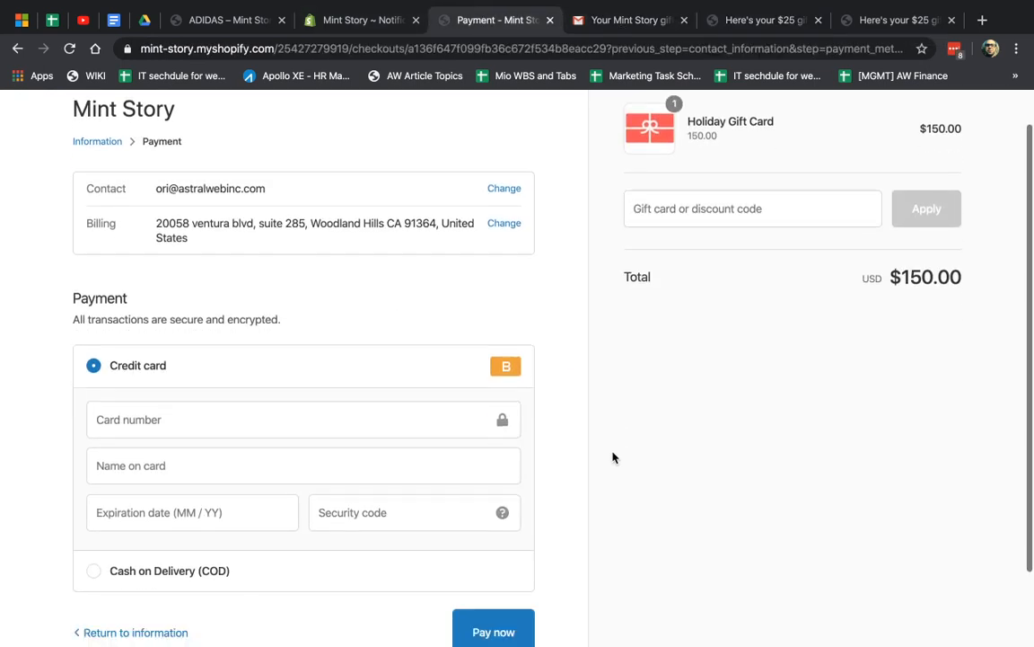
Begin entering the card number, dismissing the saved-card suggestions
{"action": "scroll", "coordinate": [614, 458], "scroll_direction": "down", "scroll_amount": 1}
{"action": "left_click", "coordinate": [320, 359]}
{"action": "type", "text": "1"}
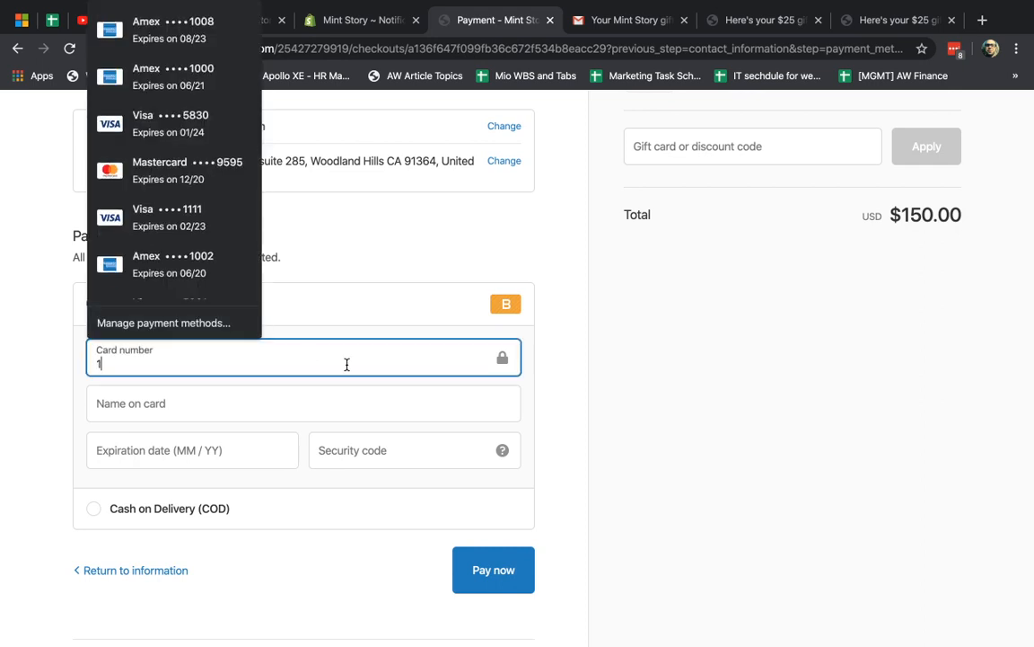
{"action": "left_click", "coordinate": [566, 390]}
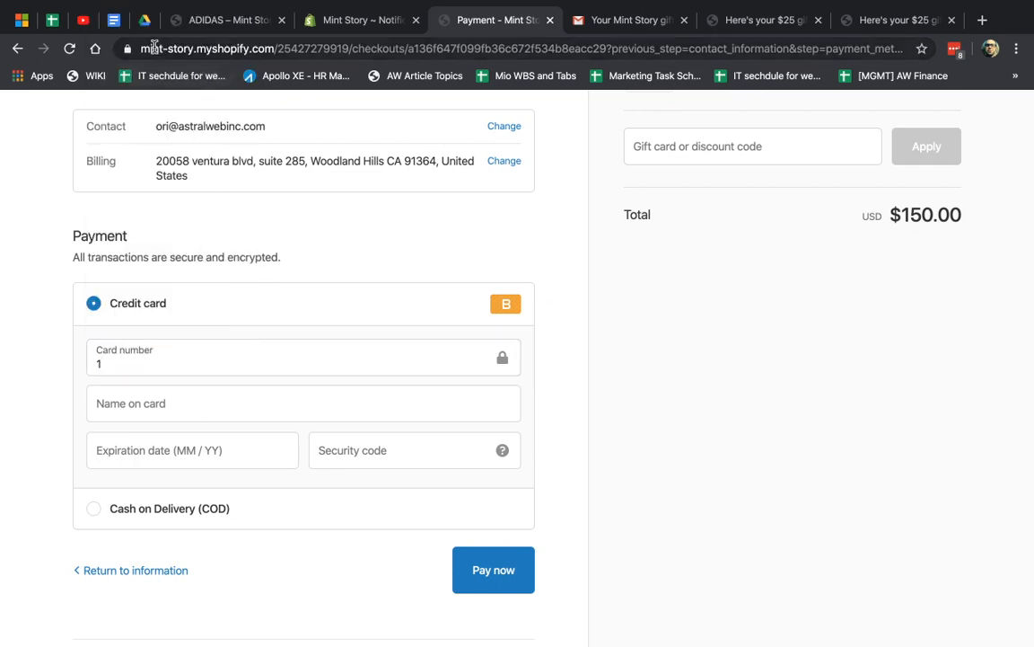
{"action": "left_click_drag", "start_coordinate": [154, 47], "coordinate": [274, 49]}
{"action": "left_click", "coordinate": [602, 296]}
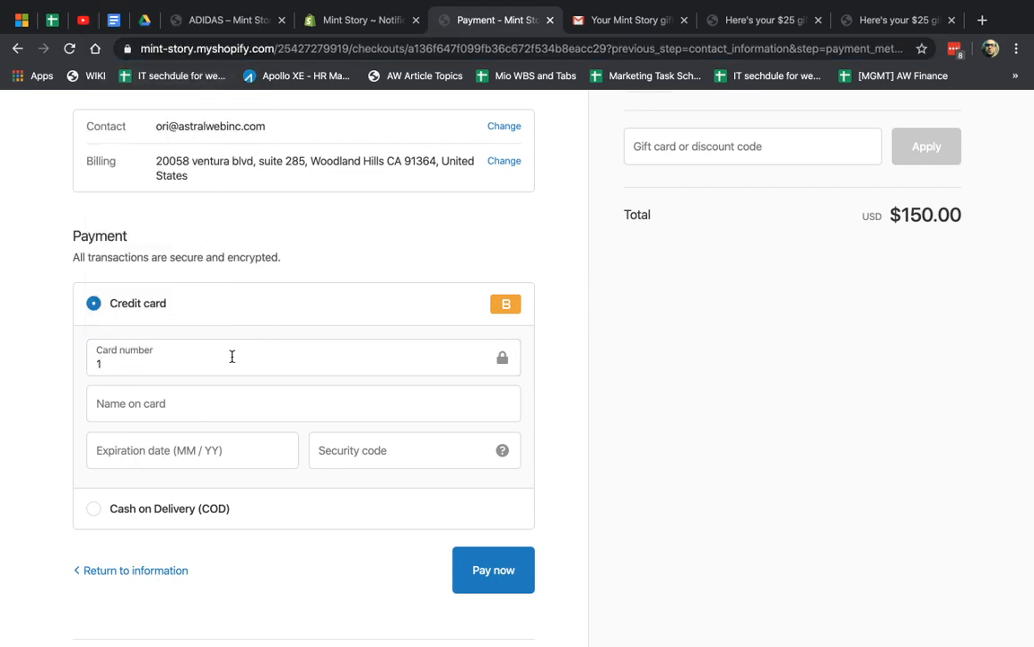
Enter cardholder name, expiry date and security code, and pay to confirm order #1025
{"action": "left_click", "coordinate": [181, 406]}
{"action": "type", "text": "ori t"}
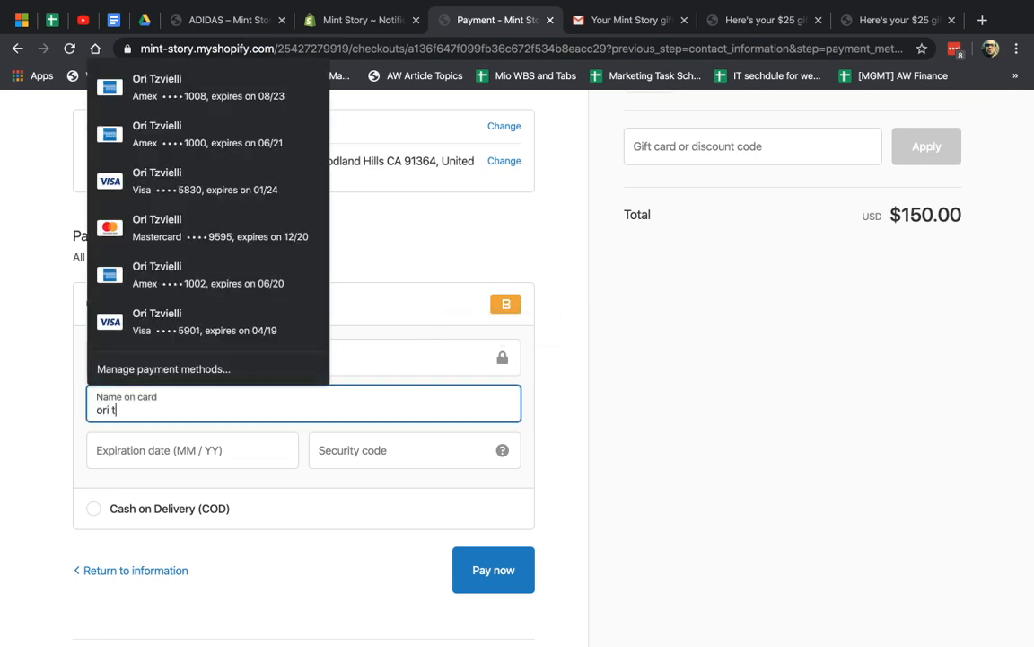
{"action": "left_click", "coordinate": [155, 452]}
{"action": "type", "text": "0121"}
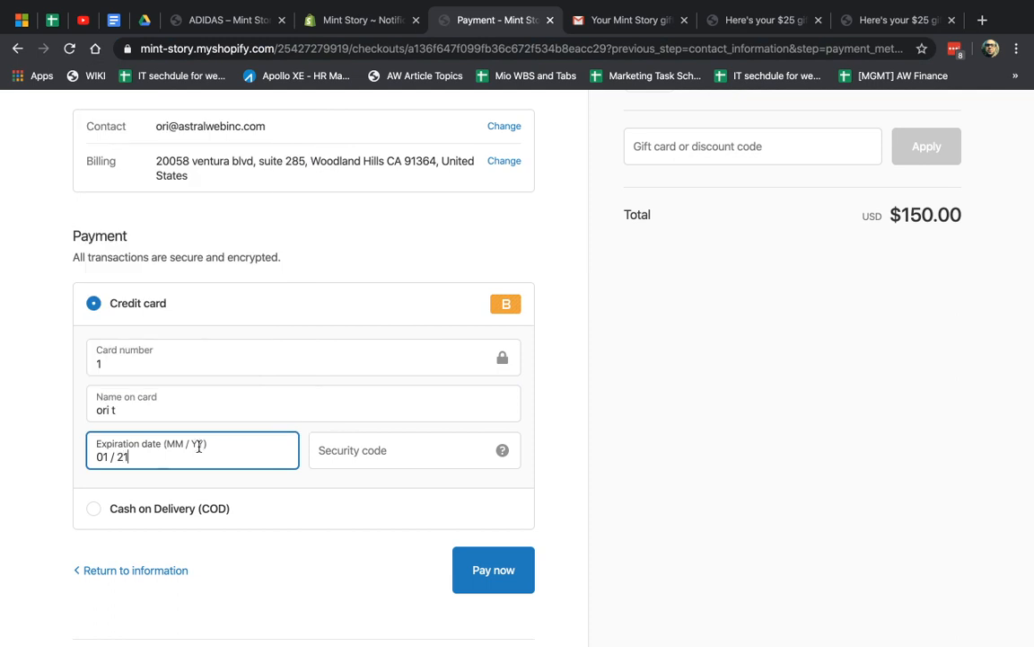
{"action": "left_click", "coordinate": [384, 451]}
{"action": "type", "text": "123"}
{"action": "left_click", "coordinate": [501, 580]}
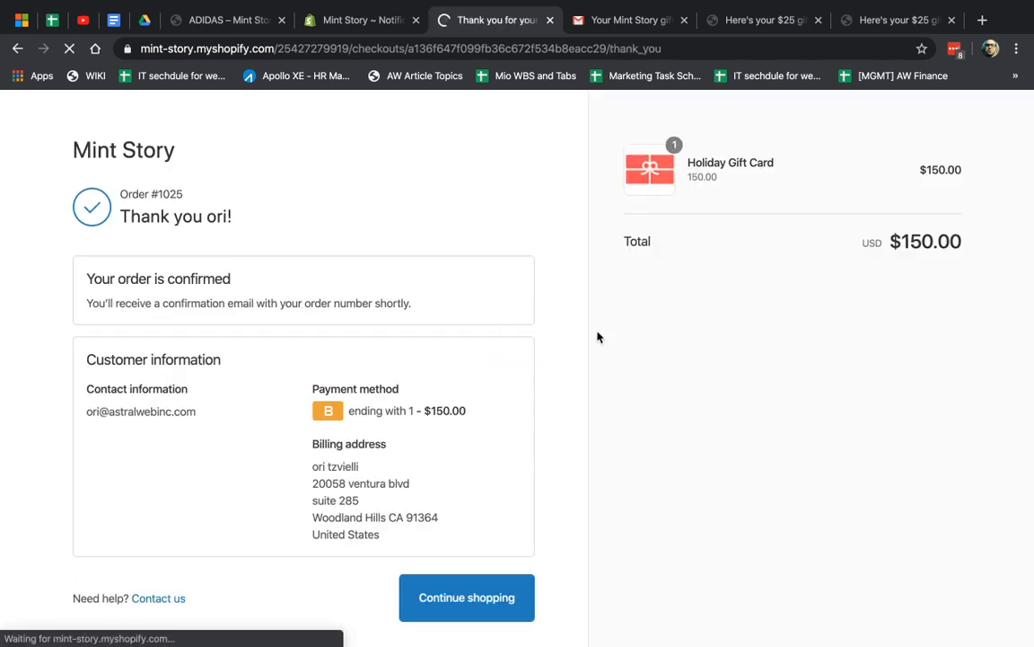
{"action": "triple_click", "coordinate": [166, 281]}
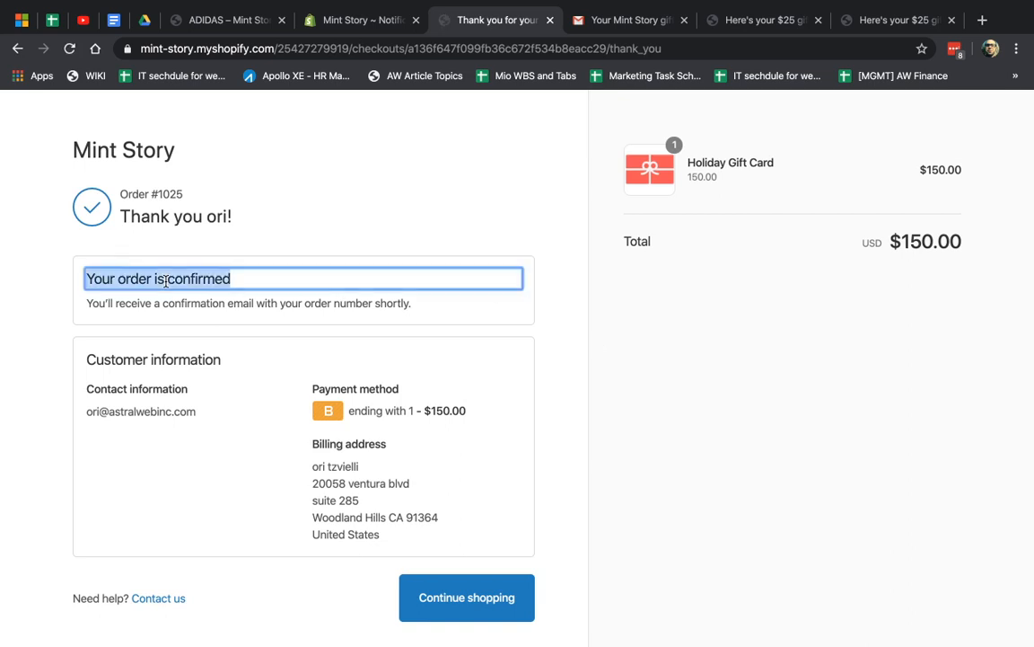
{"action": "left_click", "coordinate": [626, 26]}
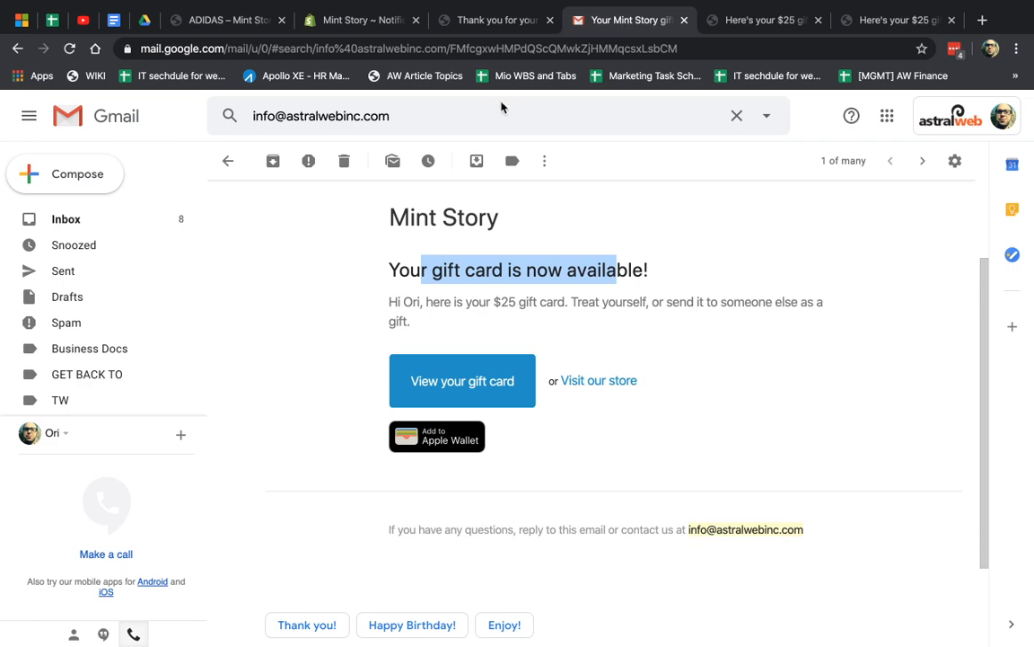
Search the inbox for the store's emails and open the Order #1025 confirmed email
{"action": "left_click", "coordinate": [445, 108]}
{"action": "key", "text": "Return"}
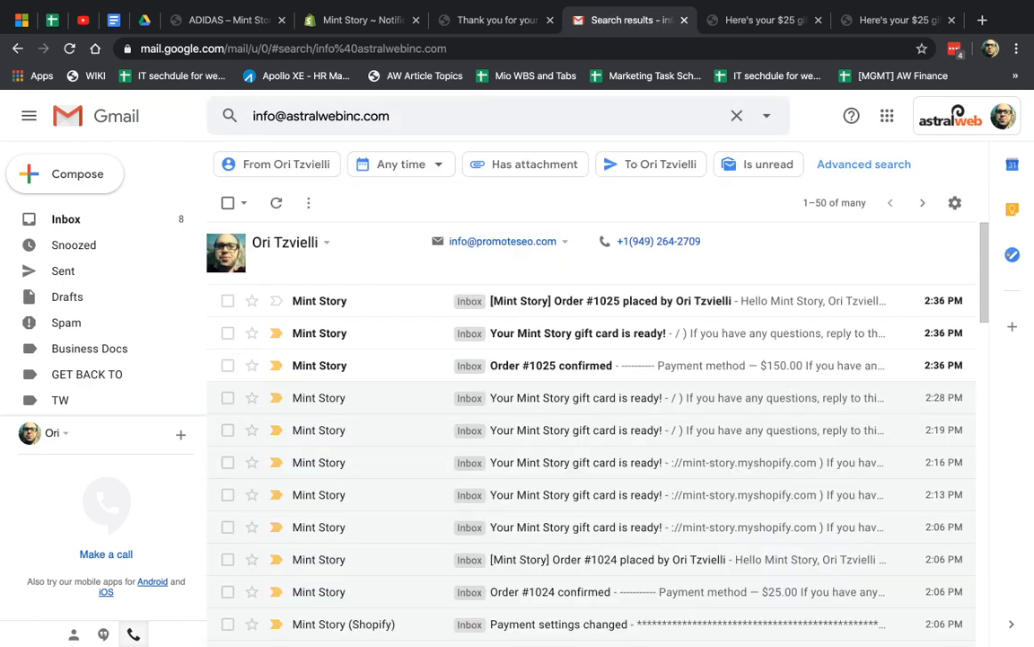
{"action": "left_click", "coordinate": [545, 370]}
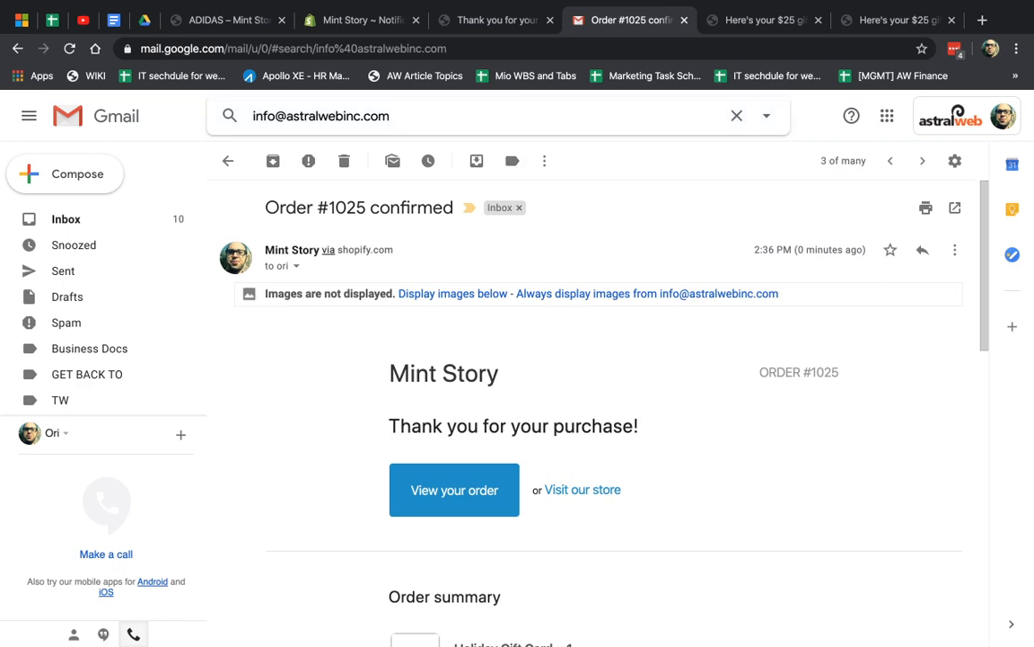
{"action": "left_click", "coordinate": [509, 372]}
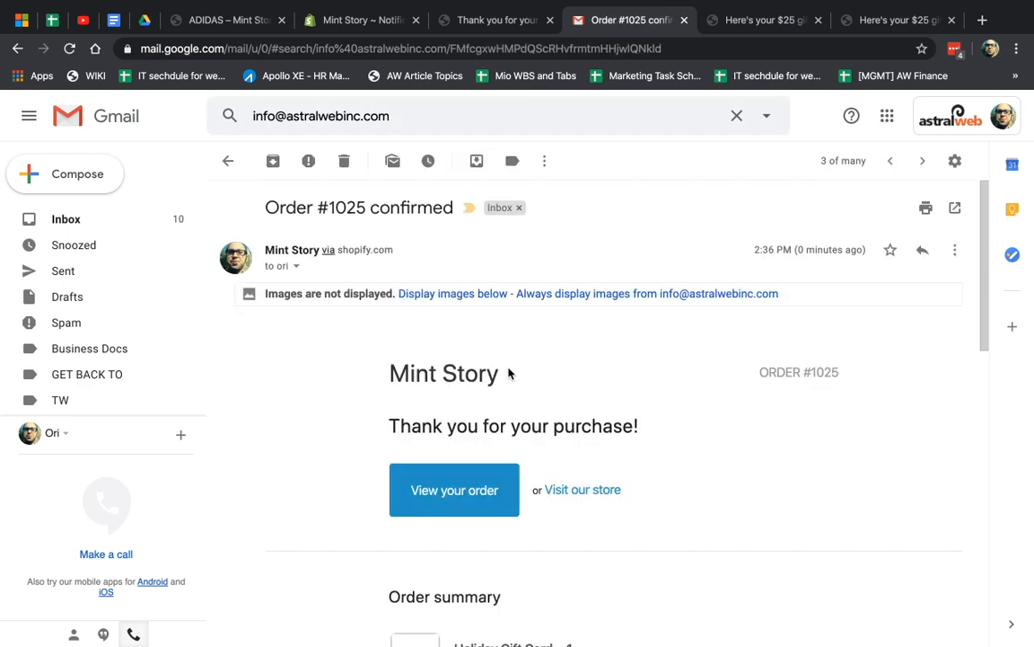
{"action": "scroll", "coordinate": [641, 505], "scroll_direction": "down", "scroll_amount": 2}
{"action": "scroll", "coordinate": [589, 288], "scroll_direction": "up", "scroll_amount": 2}
Open the newest 'gift card is ready' email and follow its link to the $150 gift card
{"action": "left_click", "coordinate": [503, 111]}
{"action": "key", "text": "Return"}
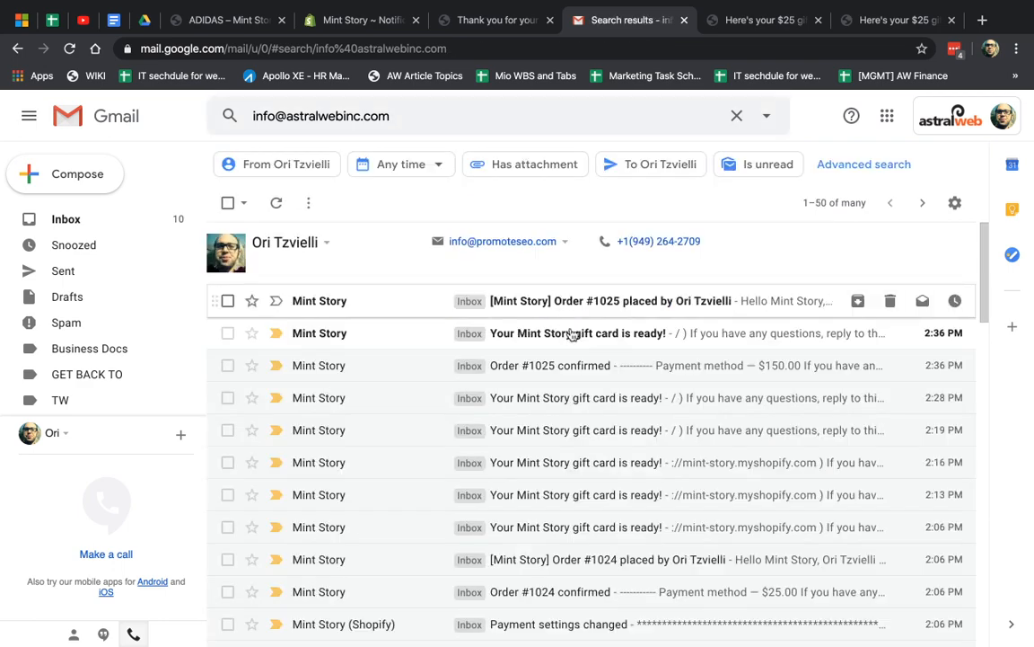
{"action": "left_click", "coordinate": [573, 332]}
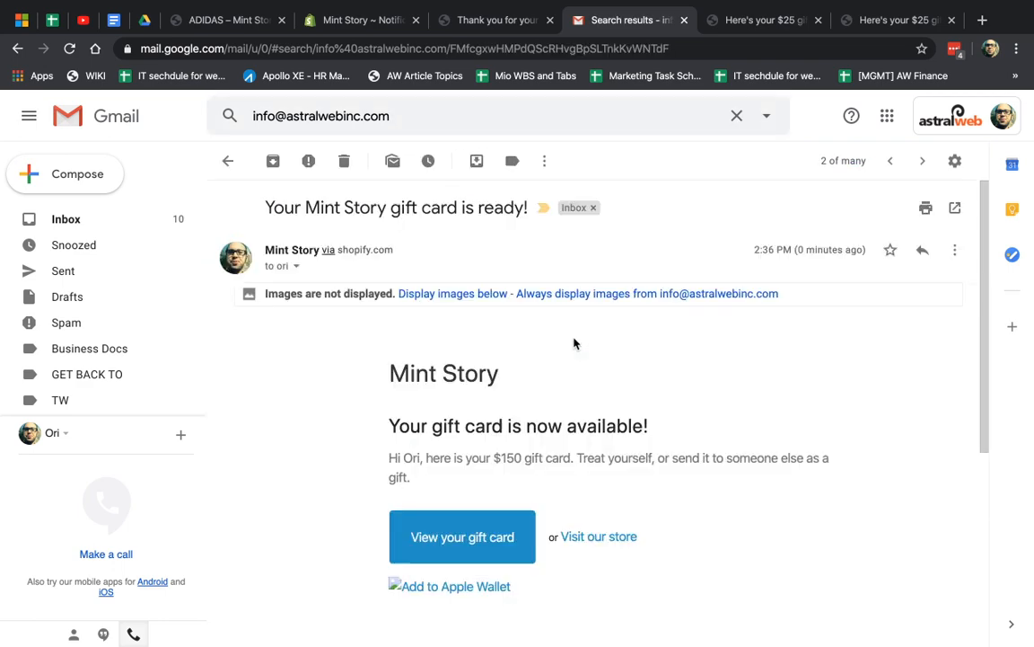
{"action": "left_click_drag", "start_coordinate": [427, 458], "coordinate": [571, 458]}
{"action": "left_click", "coordinate": [466, 539]}
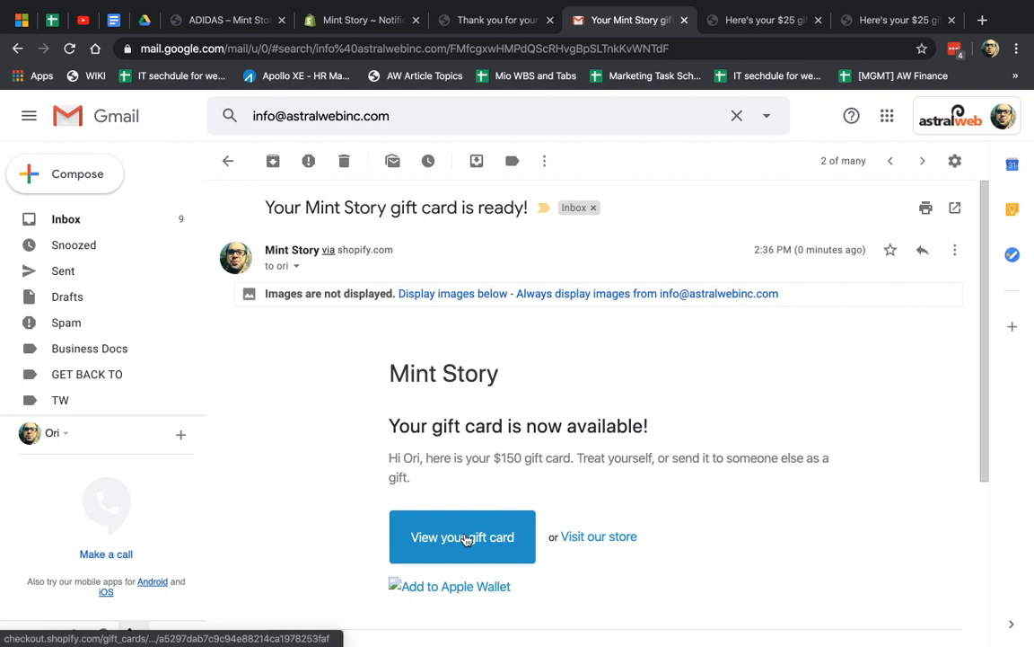
{"action": "left_click", "coordinate": [466, 538]}
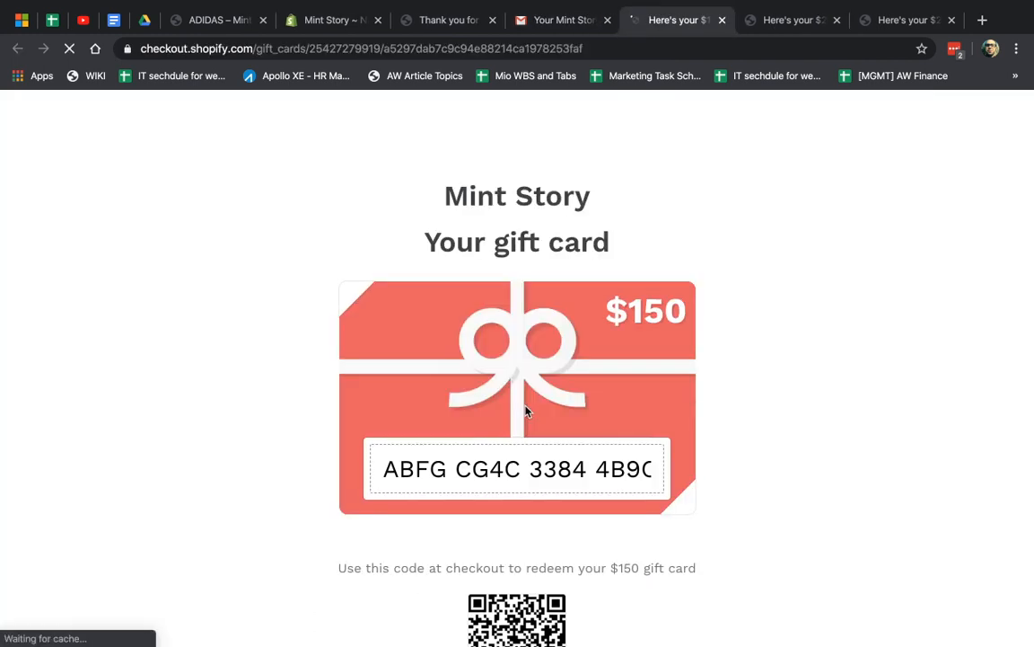
Select the $150 gift card code and close both leftover $25 gift card pages
{"action": "left_click", "coordinate": [445, 471]}
{"action": "key", "text": "super+c"}
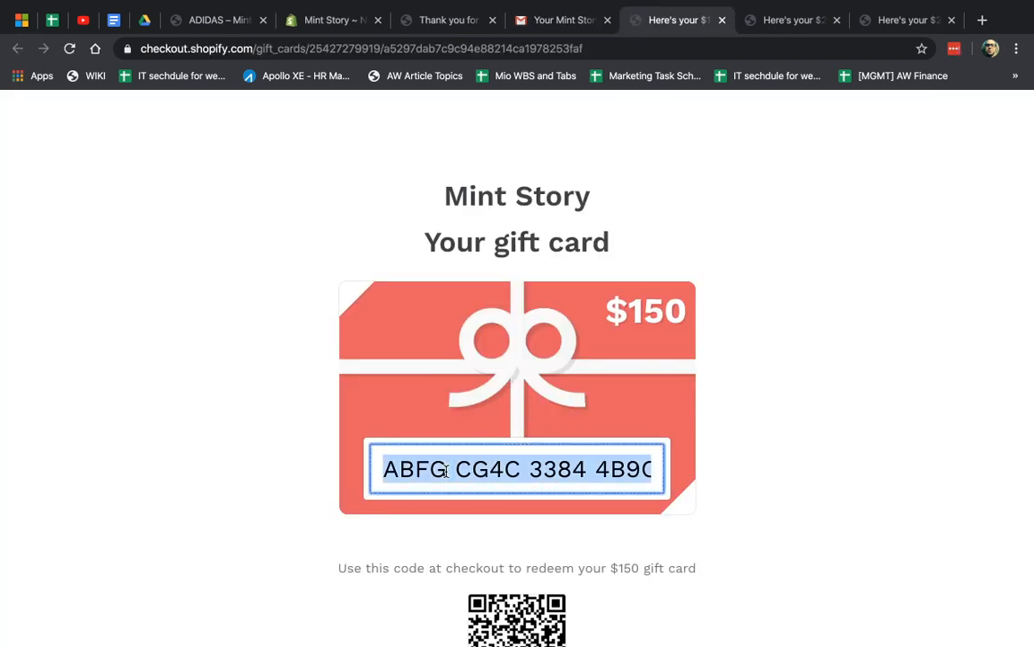
{"action": "left_click", "coordinate": [777, 25]}
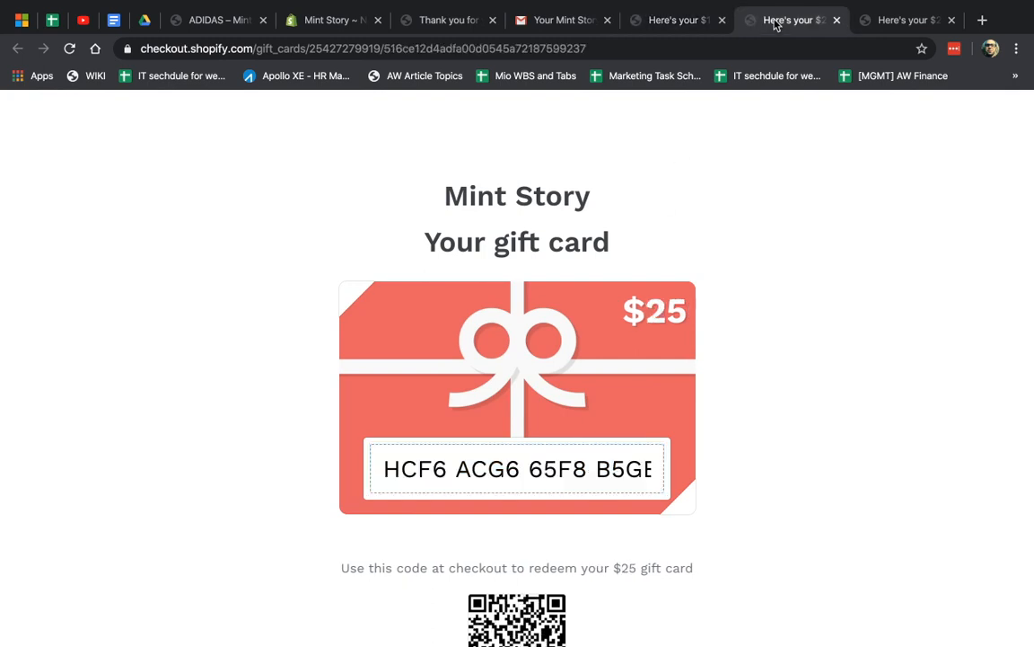
{"action": "left_click", "coordinate": [836, 19]}
{"action": "left_click", "coordinate": [836, 19]}
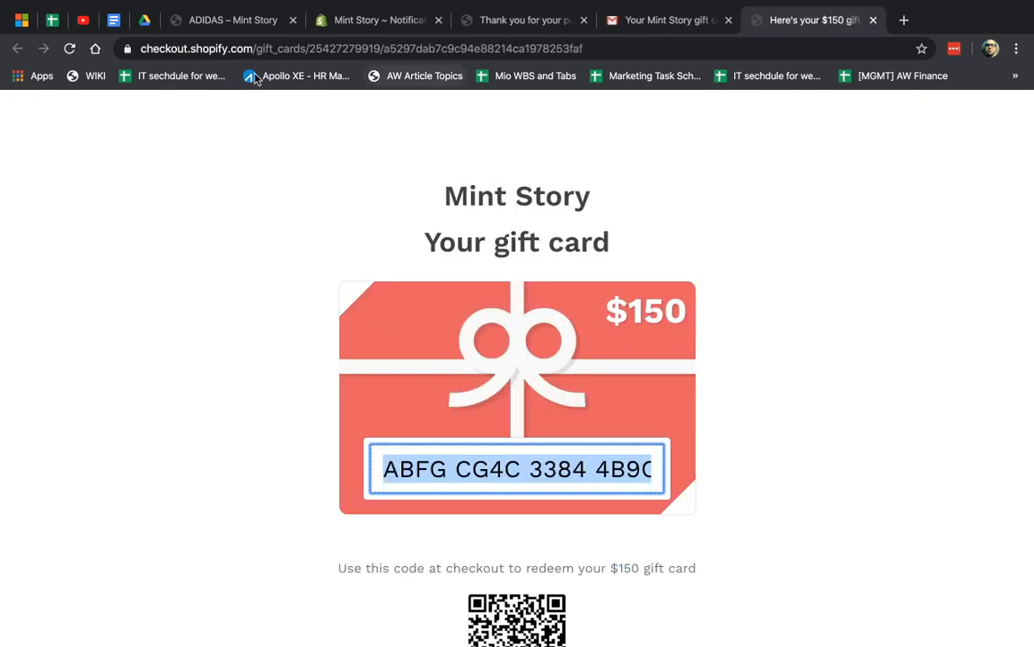
From the order confirmation tab, trim the URL to the store domain to reach the home page
{"action": "left_click", "coordinate": [519, 22]}
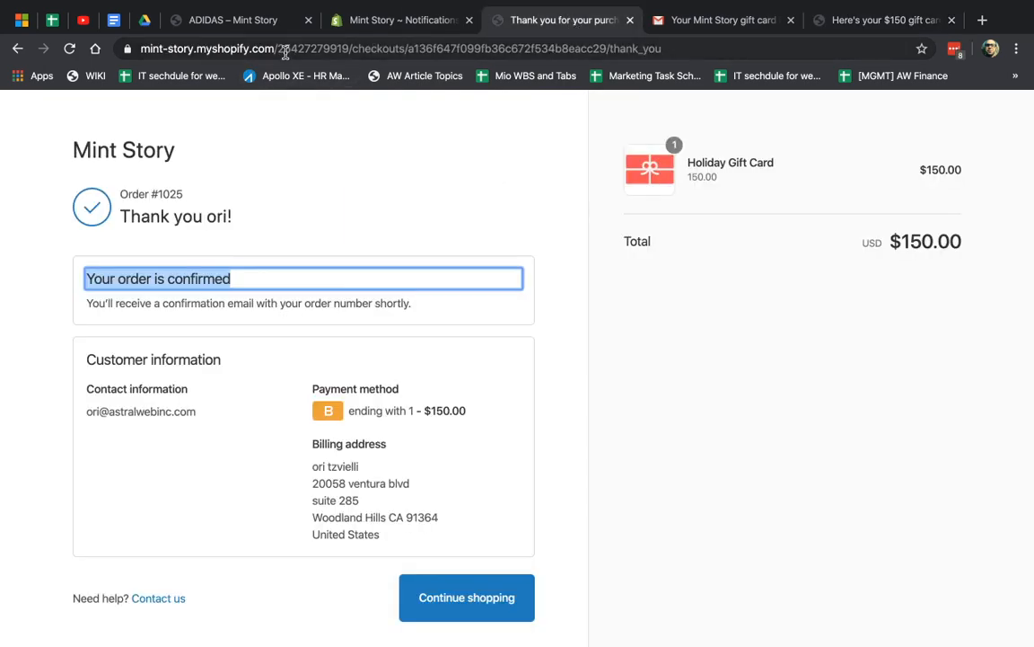
{"action": "left_click_drag", "start_coordinate": [286, 52], "coordinate": [892, 41]}
{"action": "key", "text": "BackSpace"}
{"action": "key", "text": "Return"}
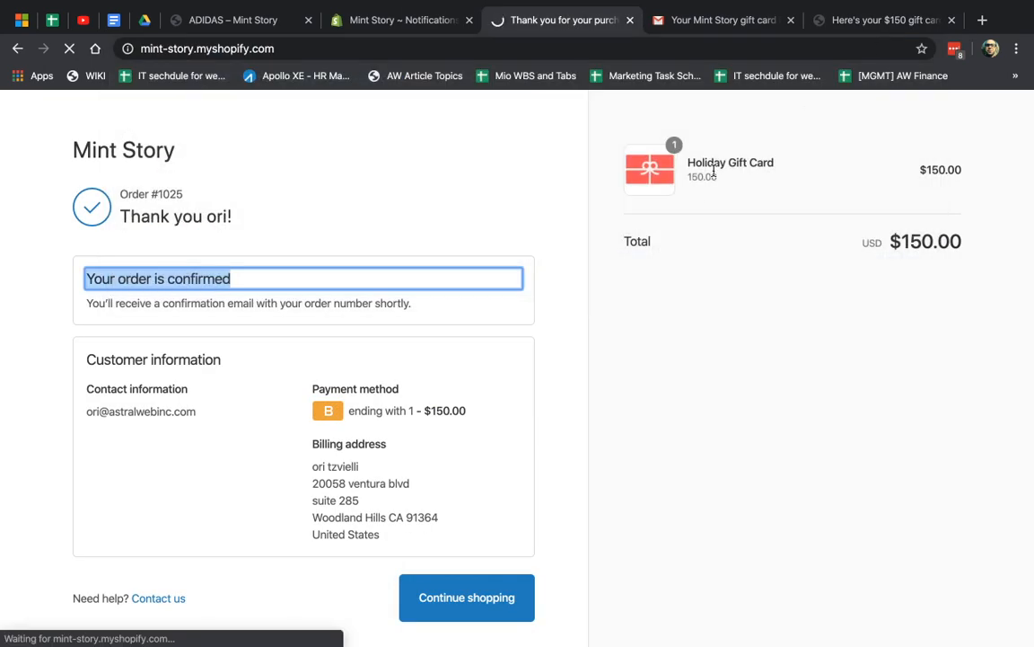
Add the size 4 white Vans SK8-Hi Decon to the cart and check out at $197.05
{"action": "scroll", "coordinate": [640, 377], "scroll_direction": "down", "scroll_amount": 3}
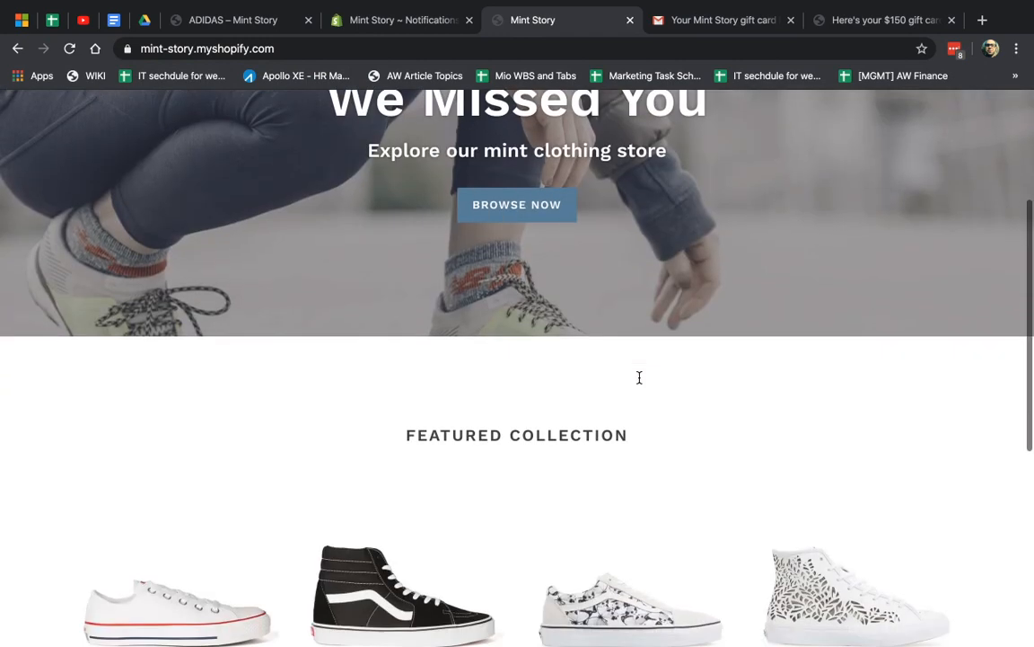
{"action": "scroll", "coordinate": [639, 377], "scroll_direction": "down", "scroll_amount": 5}
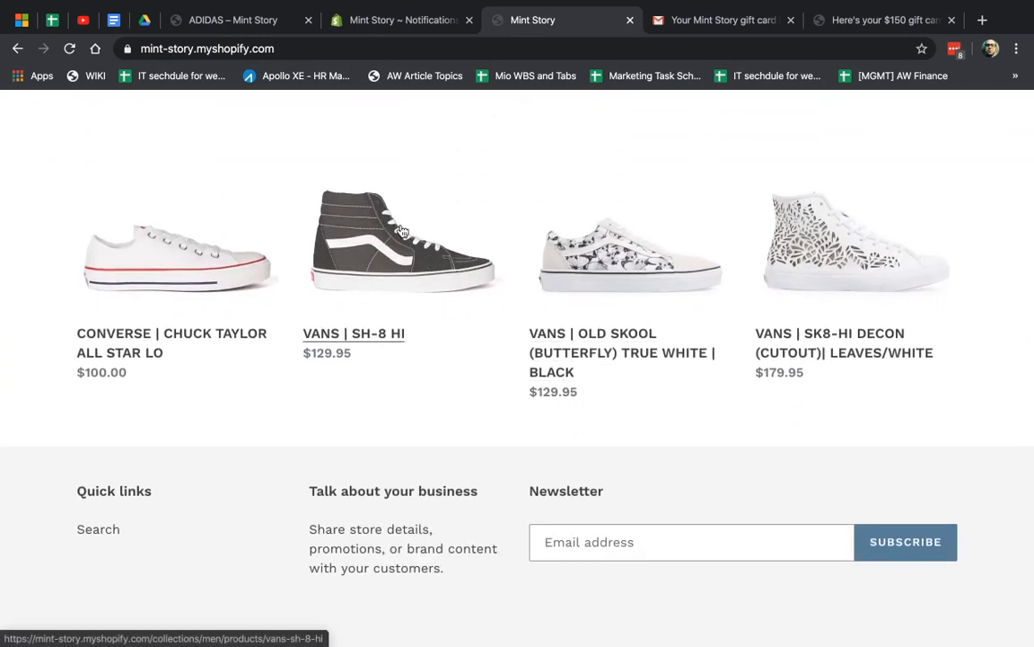
{"action": "left_click", "coordinate": [802, 266]}
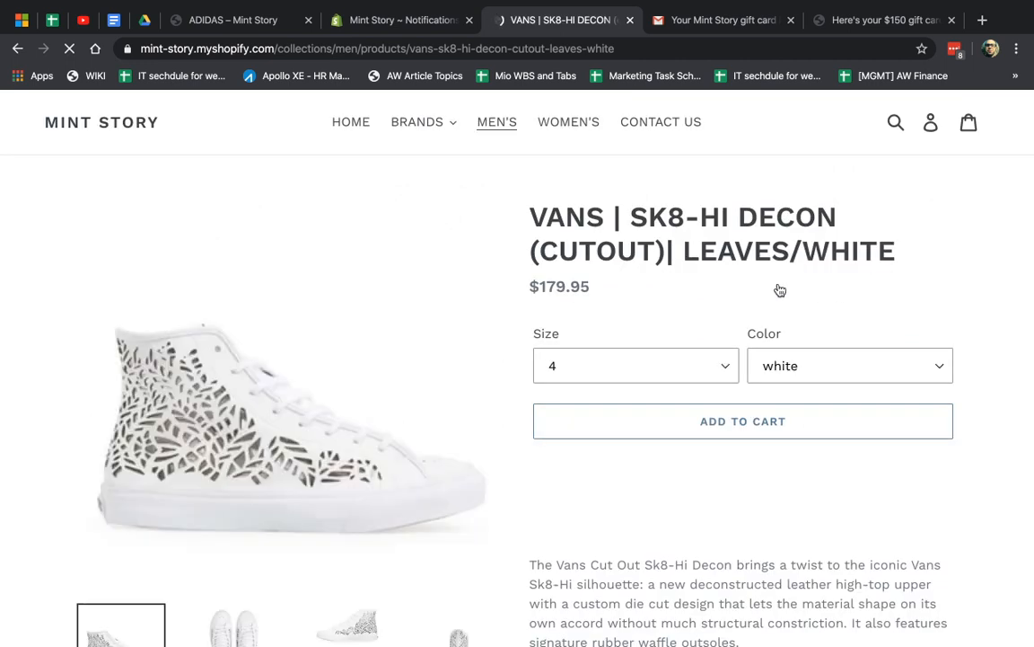
{"action": "left_click", "coordinate": [783, 423]}
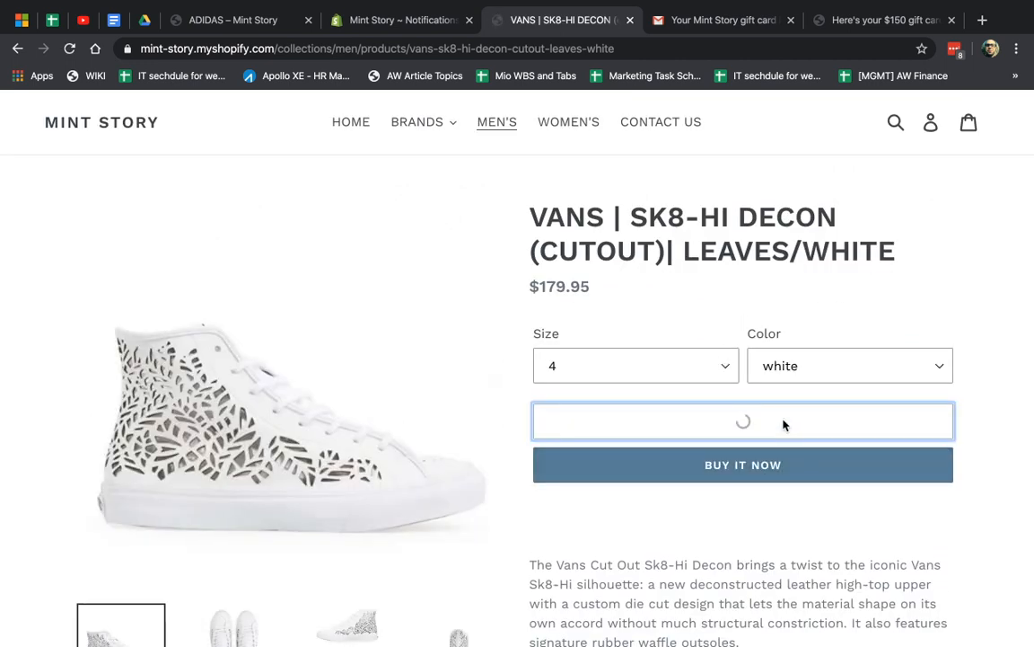
{"action": "left_click", "coordinate": [917, 284]}
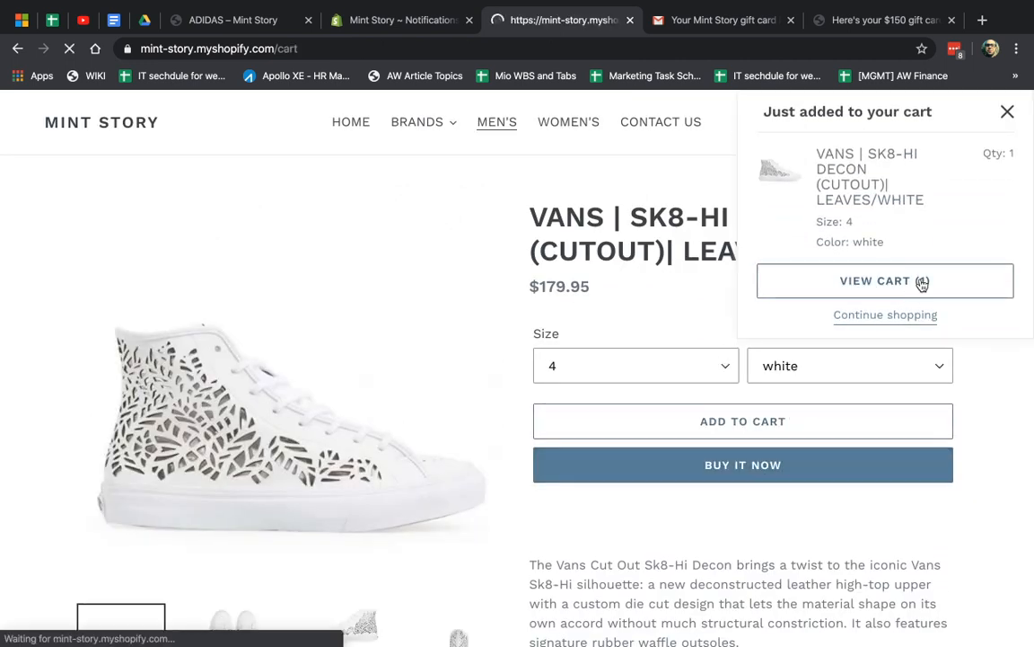
{"action": "left_click", "coordinate": [880, 634]}
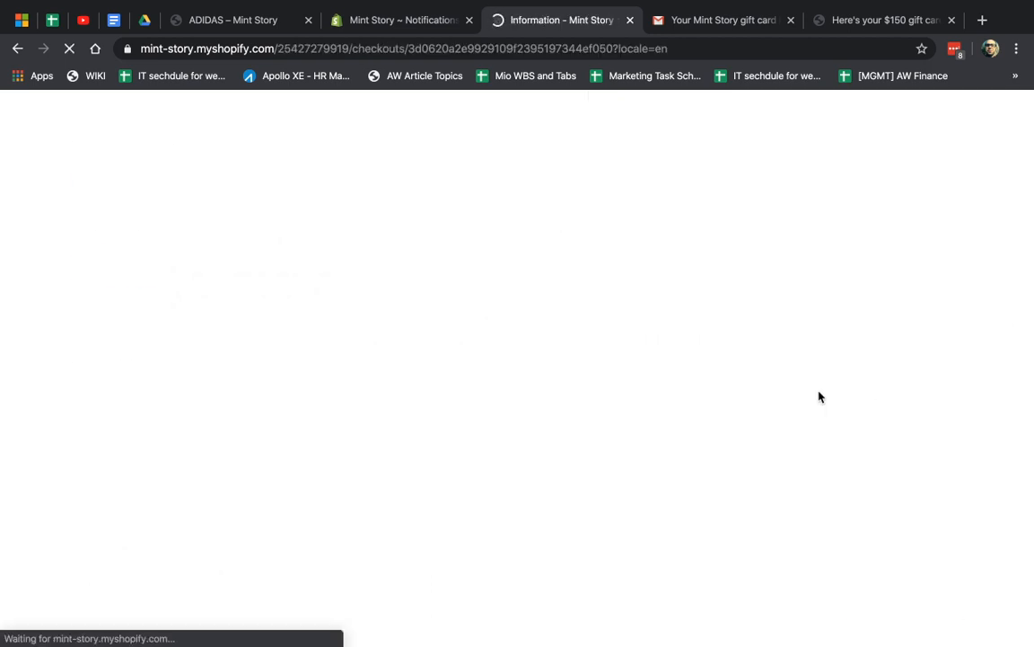
{"action": "left_click", "coordinate": [763, 251]}
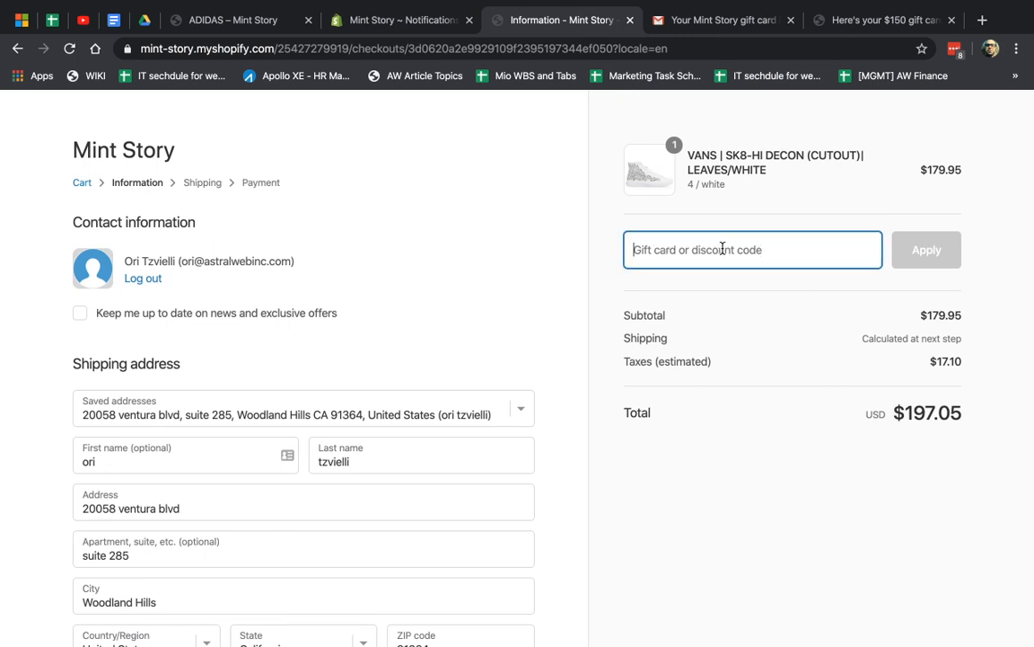
Apply the pasted $150 gift card code and confirm its last four characters match the gift card page
{"action": "key", "text": "super+v"}
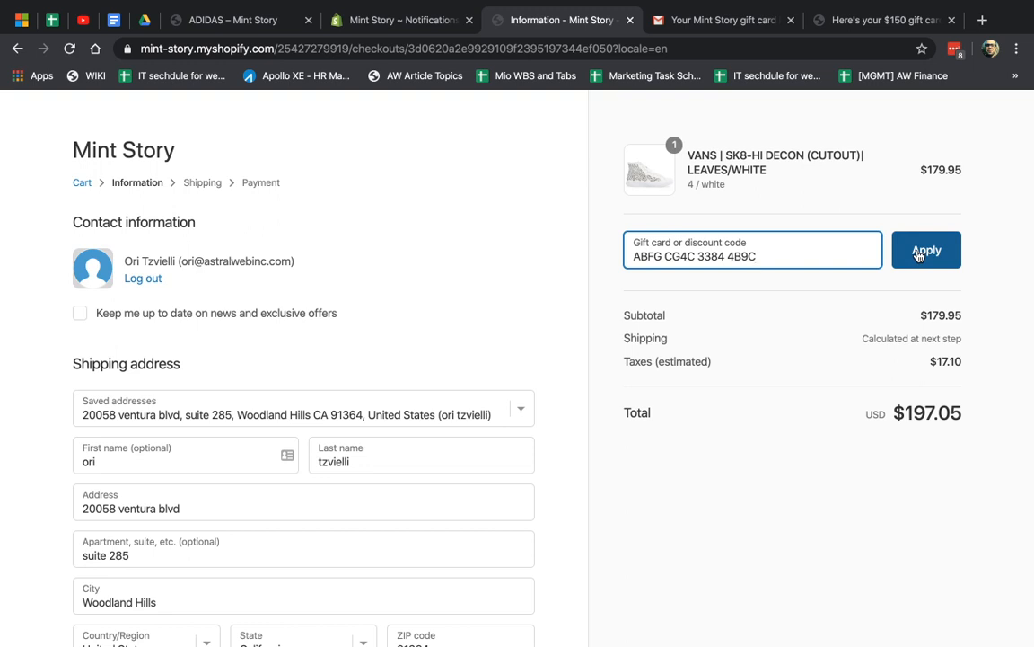
{"action": "left_click", "coordinate": [919, 256]}
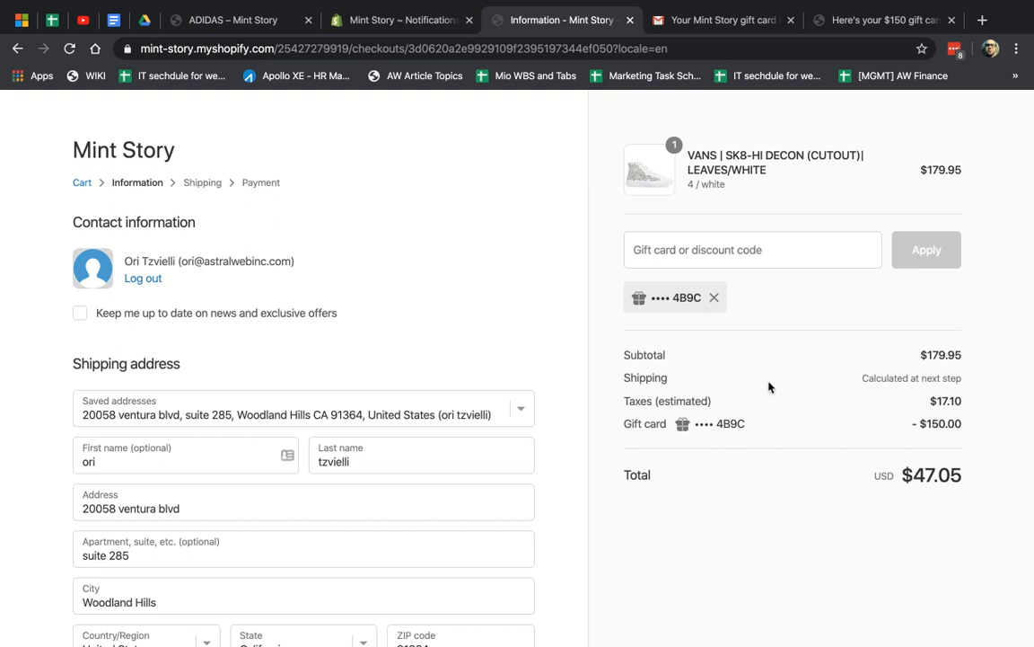
{"action": "left_click_drag", "start_coordinate": [625, 425], "coordinate": [853, 432]}
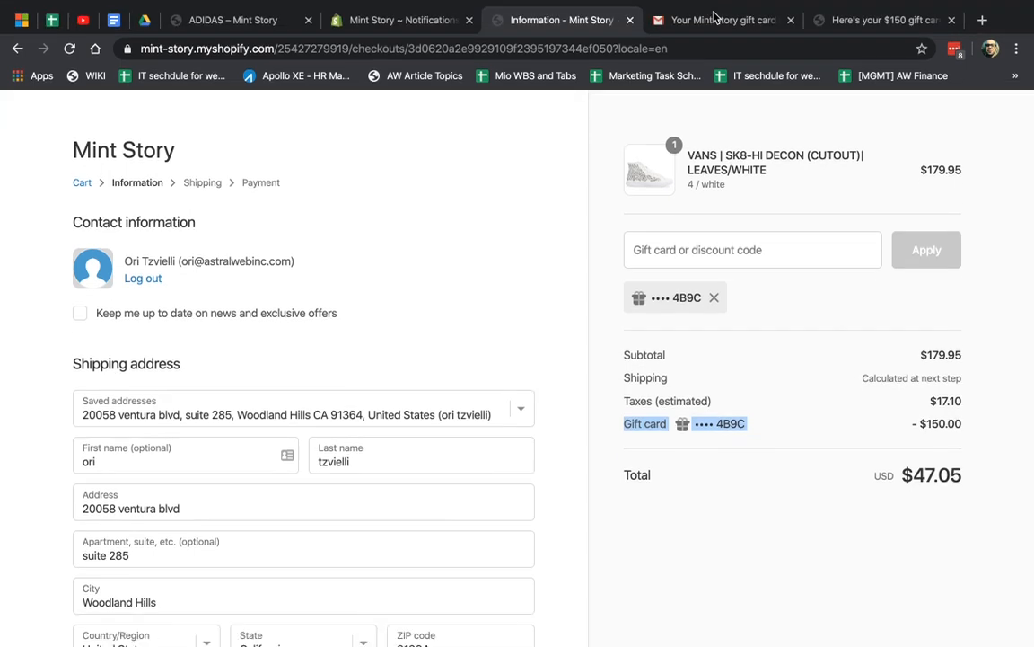
{"action": "left_click", "coordinate": [857, 20]}
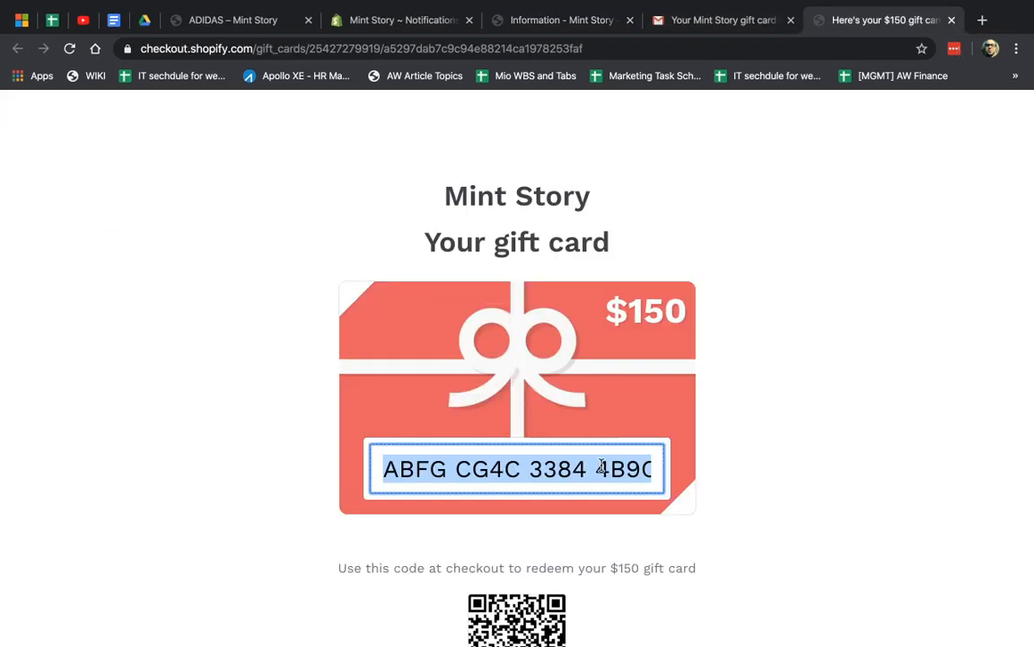
{"action": "left_click_drag", "start_coordinate": [600, 468], "coordinate": [655, 473]}
{"action": "left_click", "coordinate": [561, 20]}
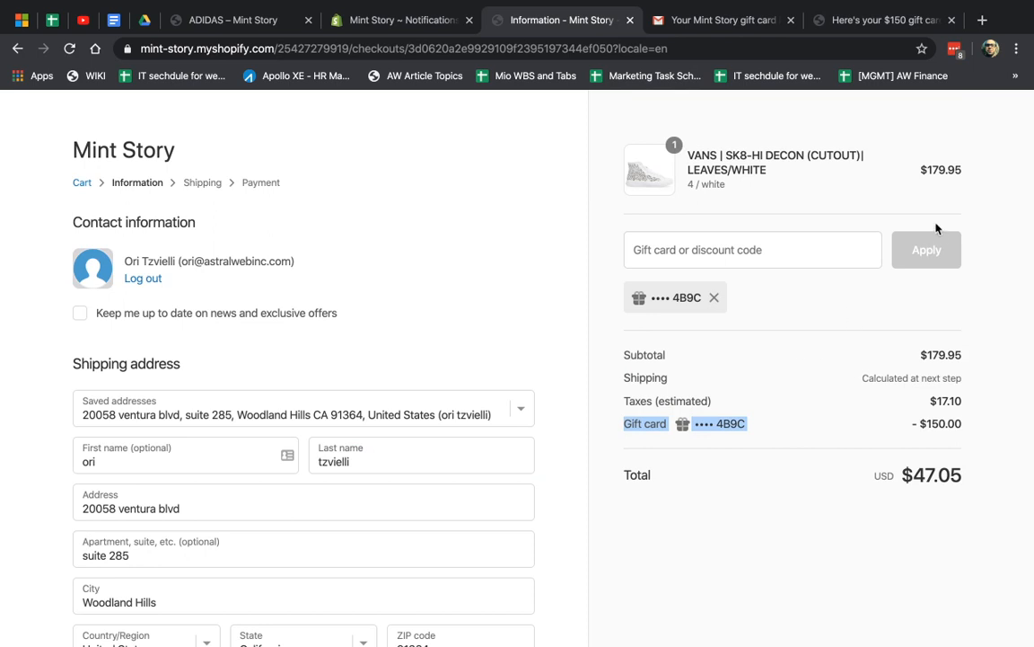
{"action": "scroll", "coordinate": [790, 393], "scroll_direction": "down", "scroll_amount": 3}
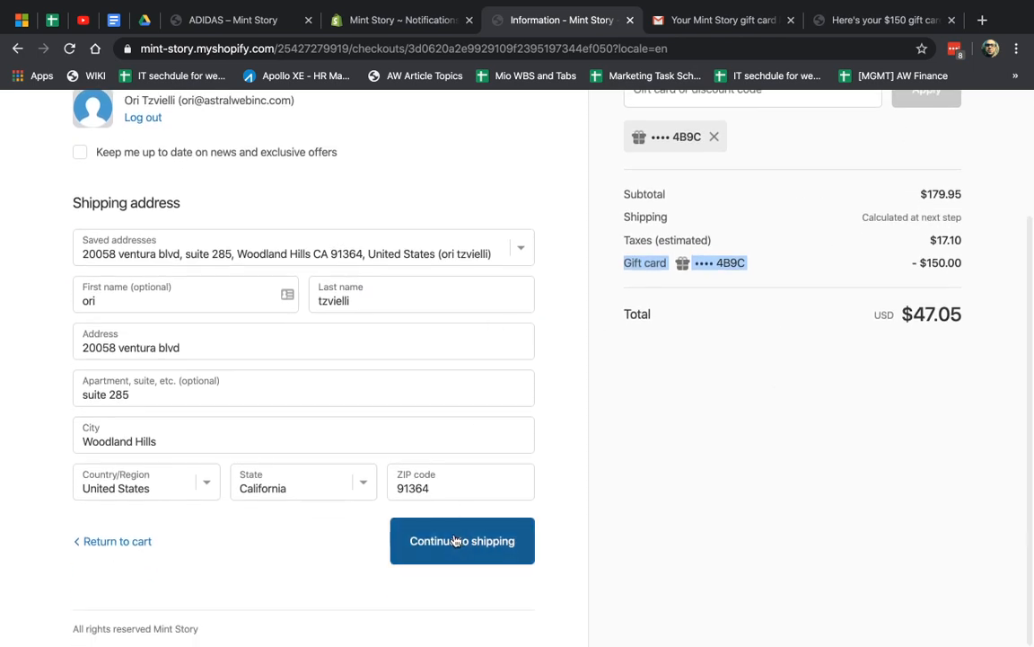
Continue through the information and shipping steps to the payment step
{"action": "left_click", "coordinate": [455, 541]}
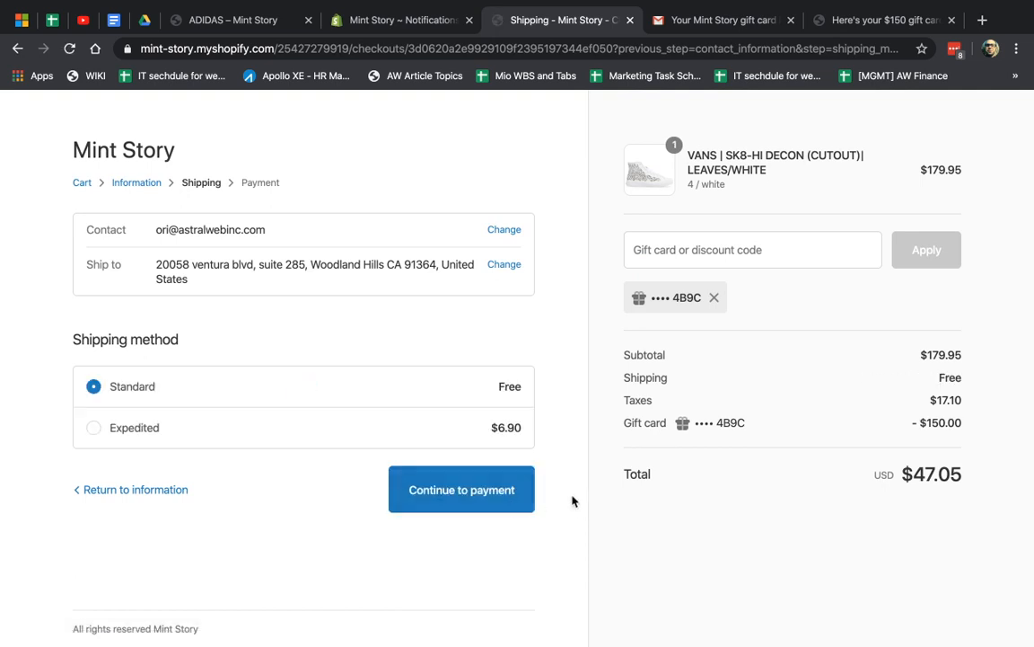
{"action": "left_click", "coordinate": [498, 492]}
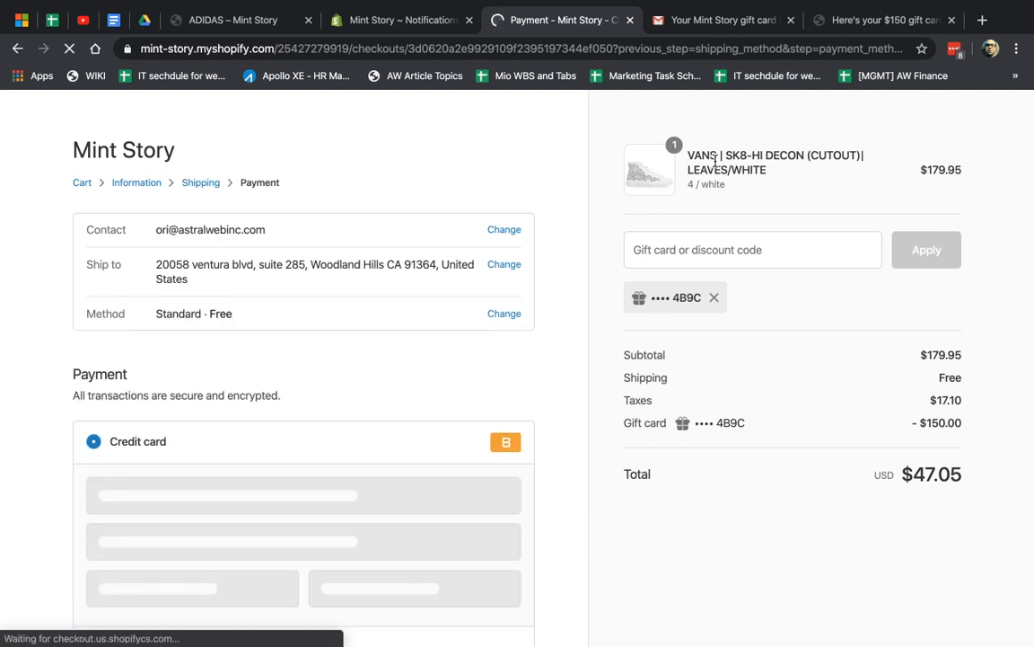
{"action": "scroll", "coordinate": [524, 337], "scroll_direction": "down", "scroll_amount": 3}
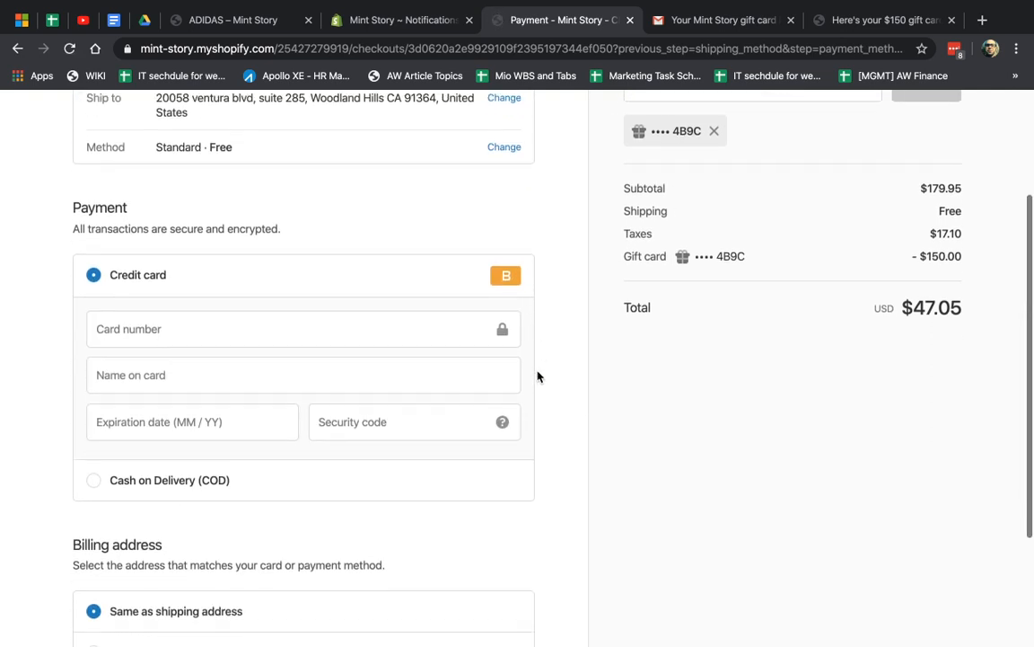
{"action": "left_click", "coordinate": [367, 310]}
{"action": "type", "text": "1"}
{"action": "key", "text": "Tab"}
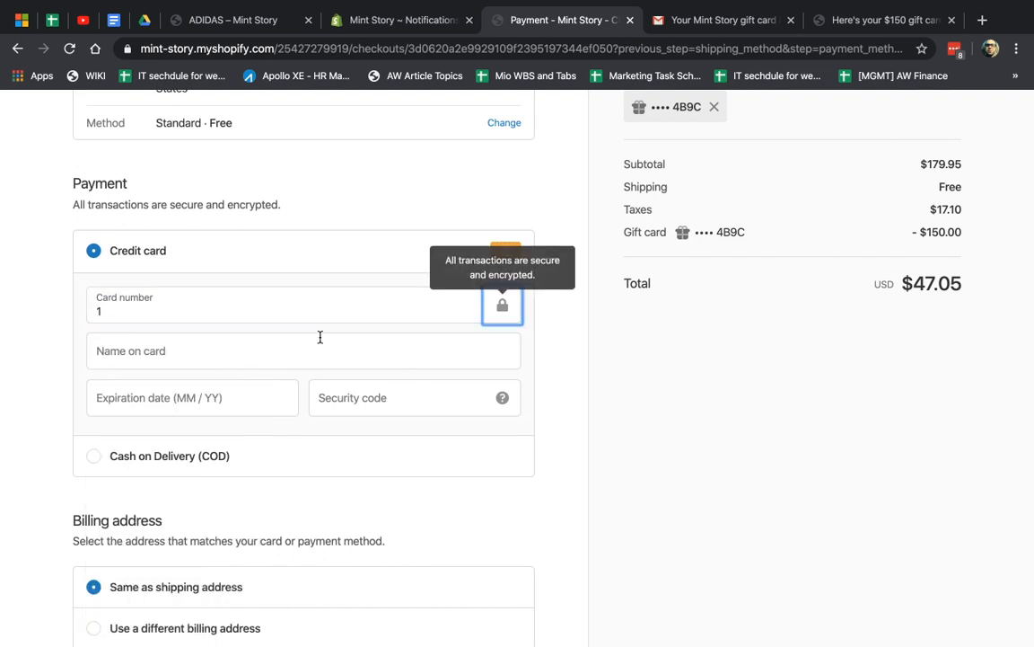
{"action": "left_click", "coordinate": [320, 336]}
{"action": "type", "text": "ori t"}
{"action": "key", "text": "Tab"}
{"action": "type", "text": "0"}
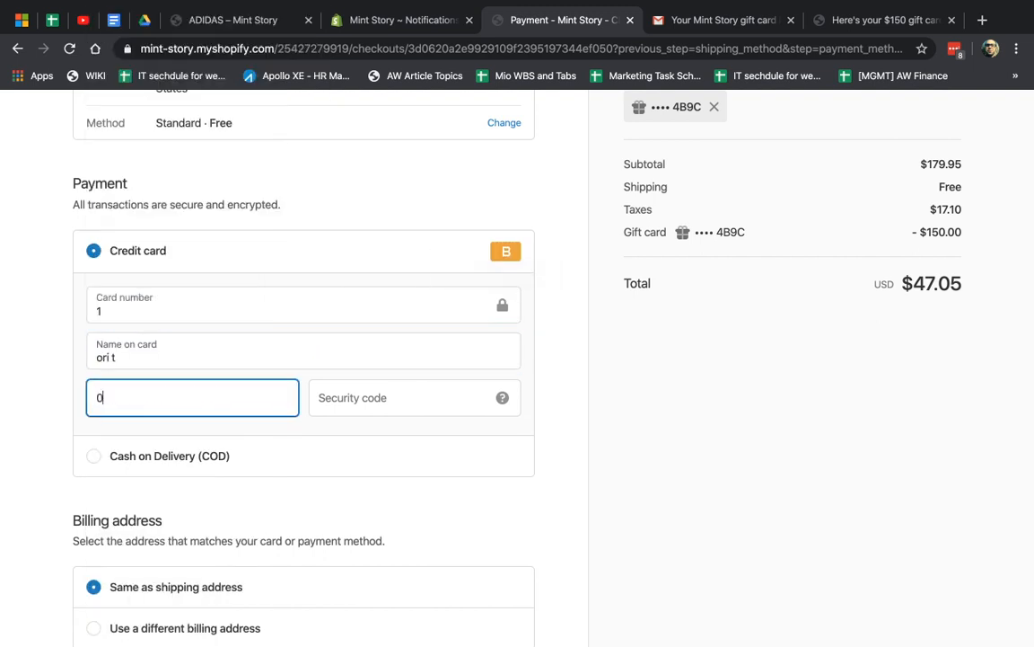
{"action": "type", "text": "1 / 21"}
{"action": "key", "text": "Tab"}
{"action": "type", "text": "123"}
{"action": "scroll", "coordinate": [579, 461], "scroll_direction": "down", "scroll_amount": 3}
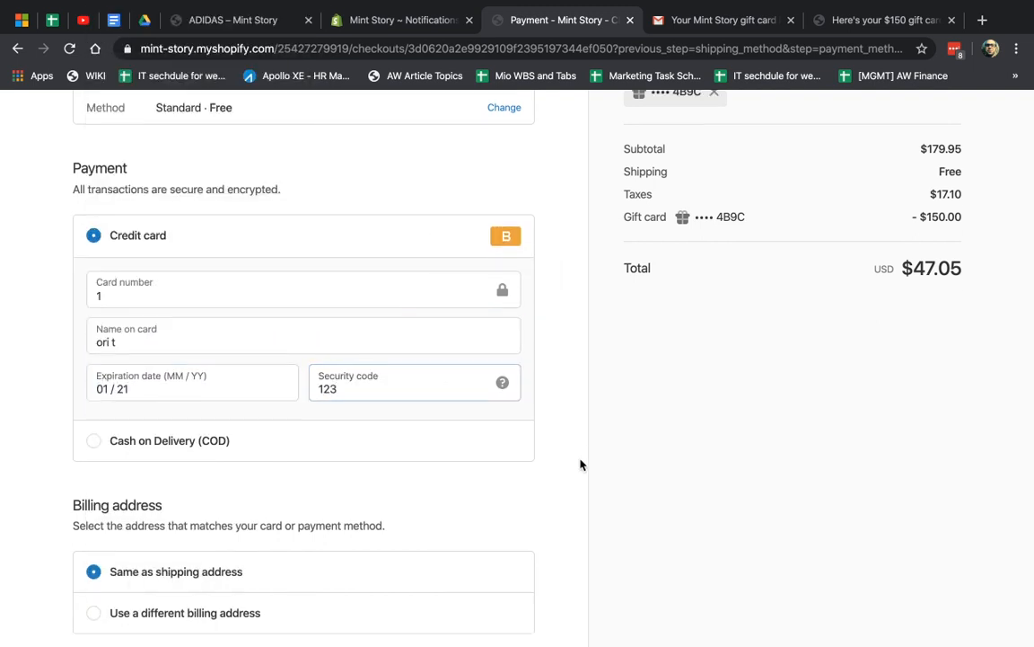
{"action": "left_click", "coordinate": [494, 530]}
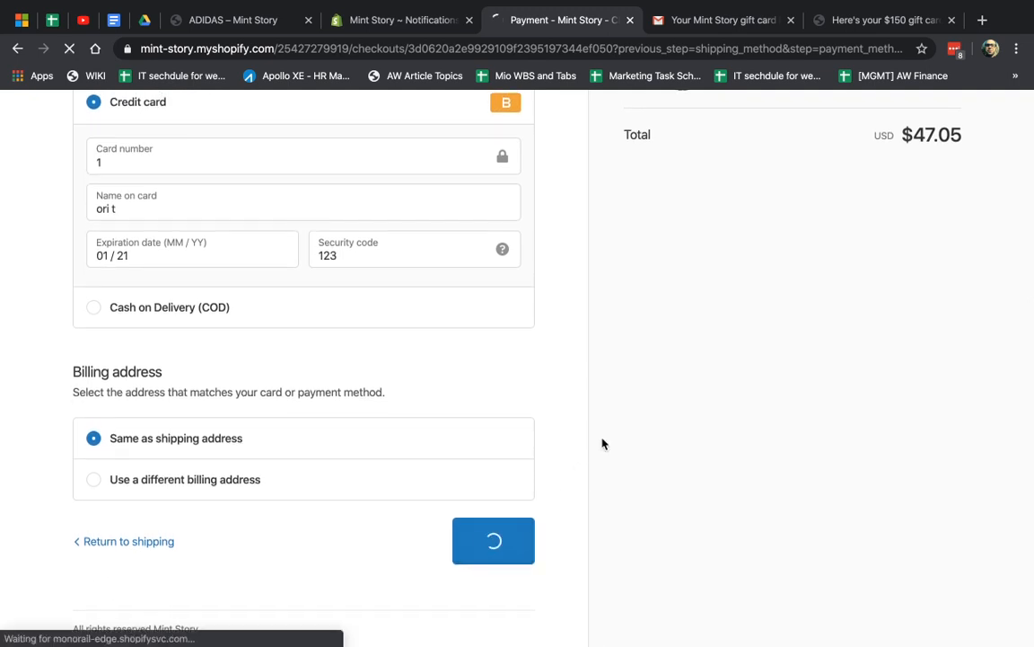
{"action": "left_click", "coordinate": [412, 24]}
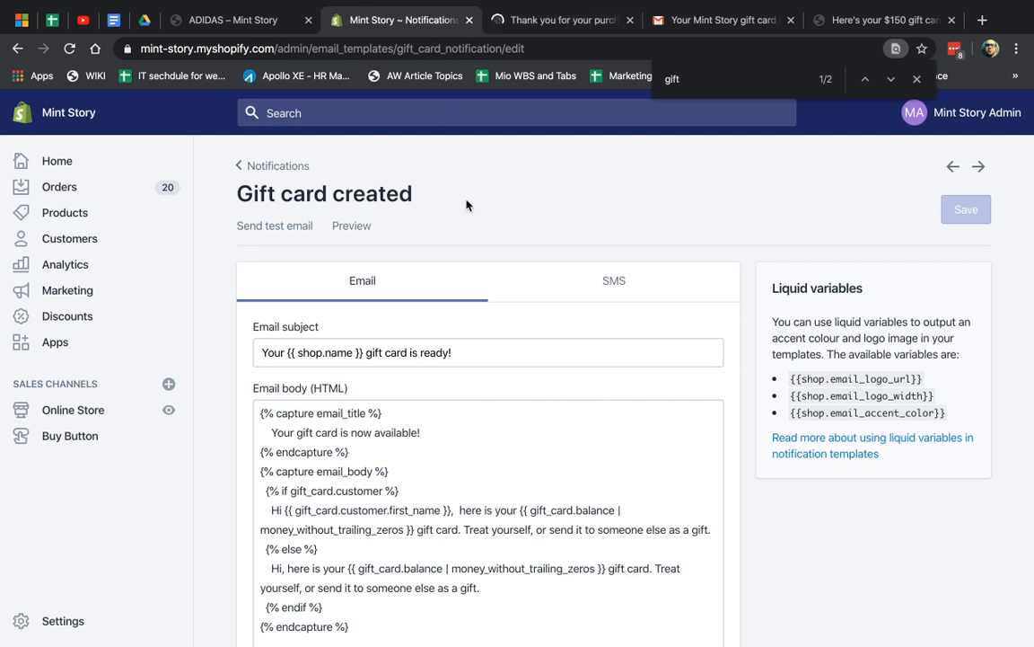
In Products > Gift cards, find the card ending 4b9c and open its details
{"action": "left_click", "coordinate": [68, 215]}
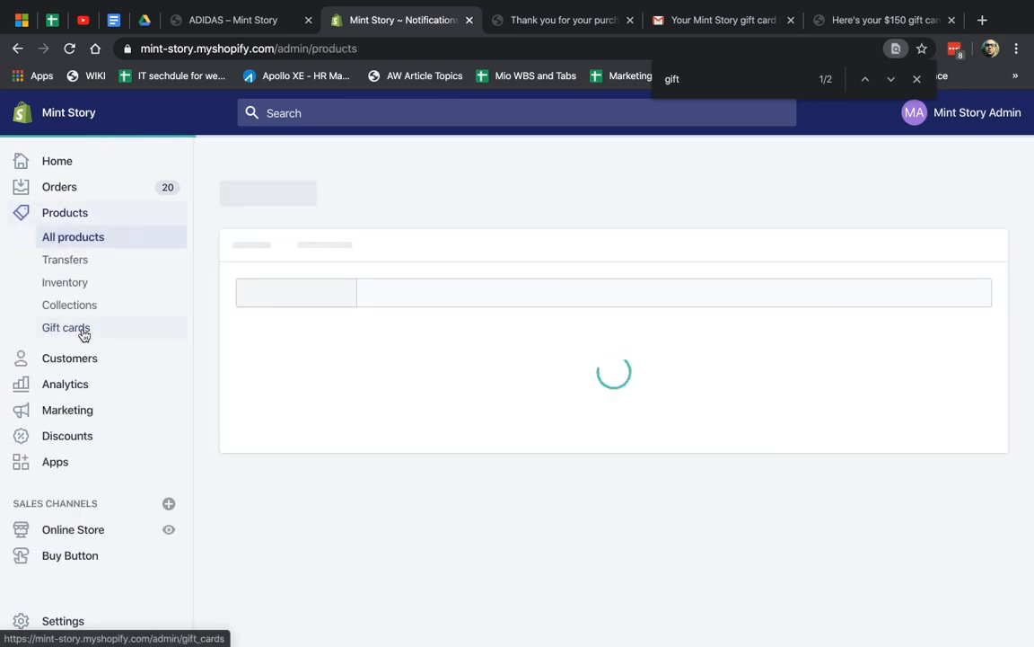
{"action": "left_click", "coordinate": [81, 330]}
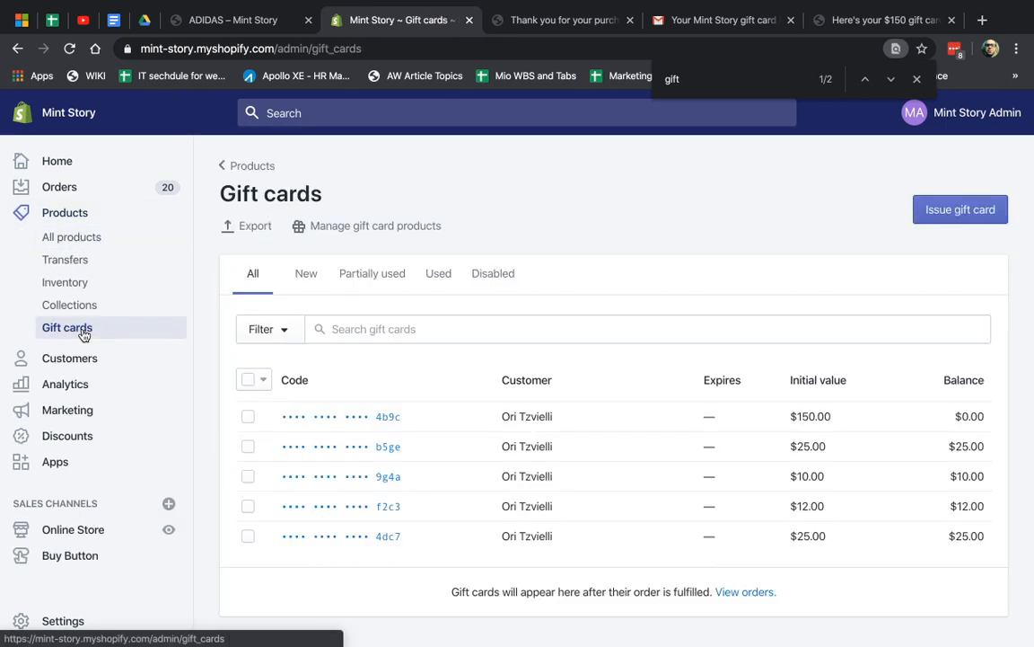
{"action": "key", "text": "ctrl+f"}
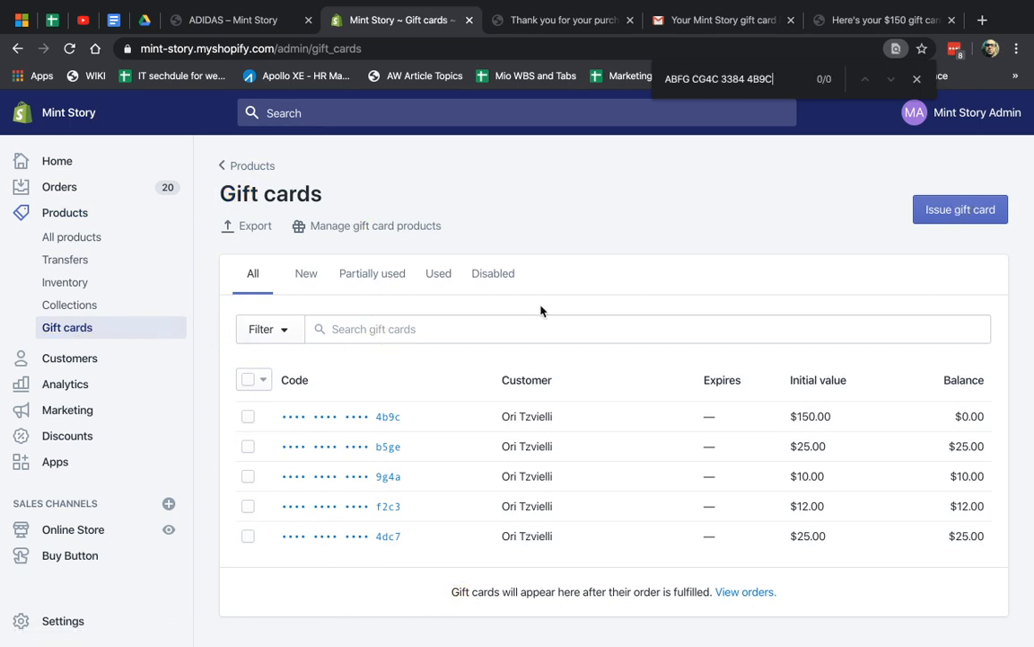
{"action": "key", "text": "ctrl+BackSpace"}
{"action": "key", "text": "ctrl+BackSpace"}
{"action": "key", "text": "ctrl+BackSpace"}
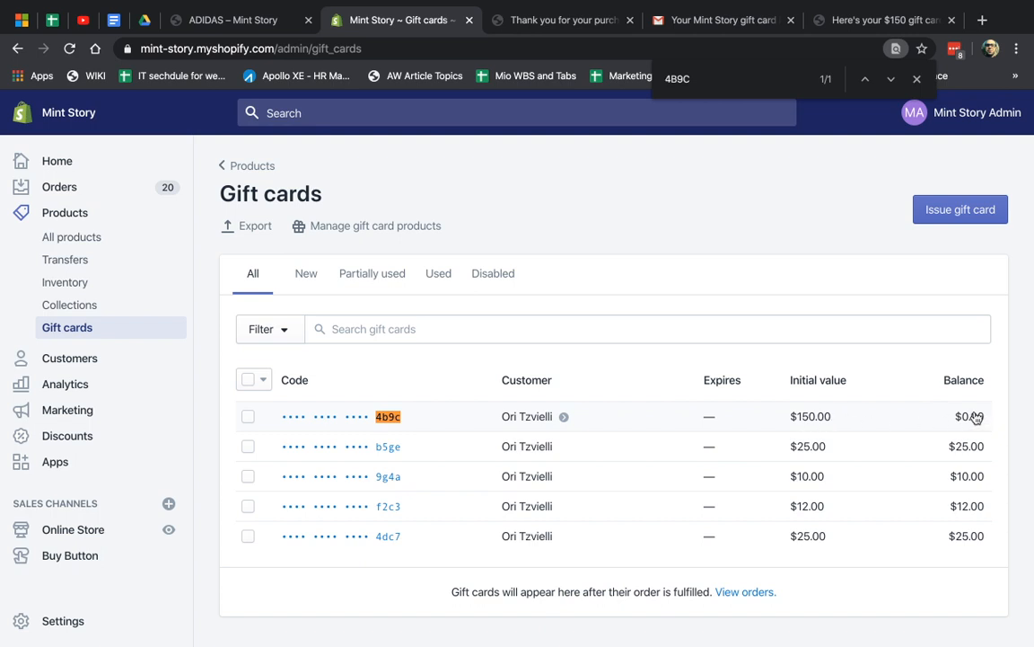
{"action": "left_click", "coordinate": [634, 423]}
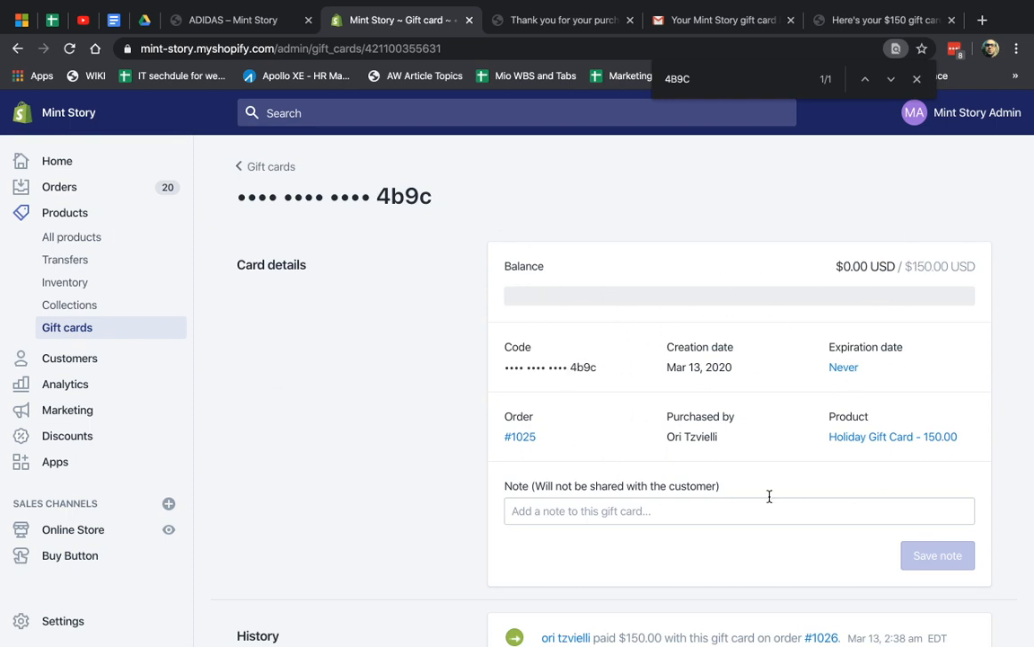
Resend the 4b9c gift card to its customer
{"action": "scroll", "coordinate": [740, 476], "scroll_direction": "down", "scroll_amount": 3}
{"action": "scroll", "coordinate": [669, 321], "scroll_direction": "up", "scroll_amount": 3}
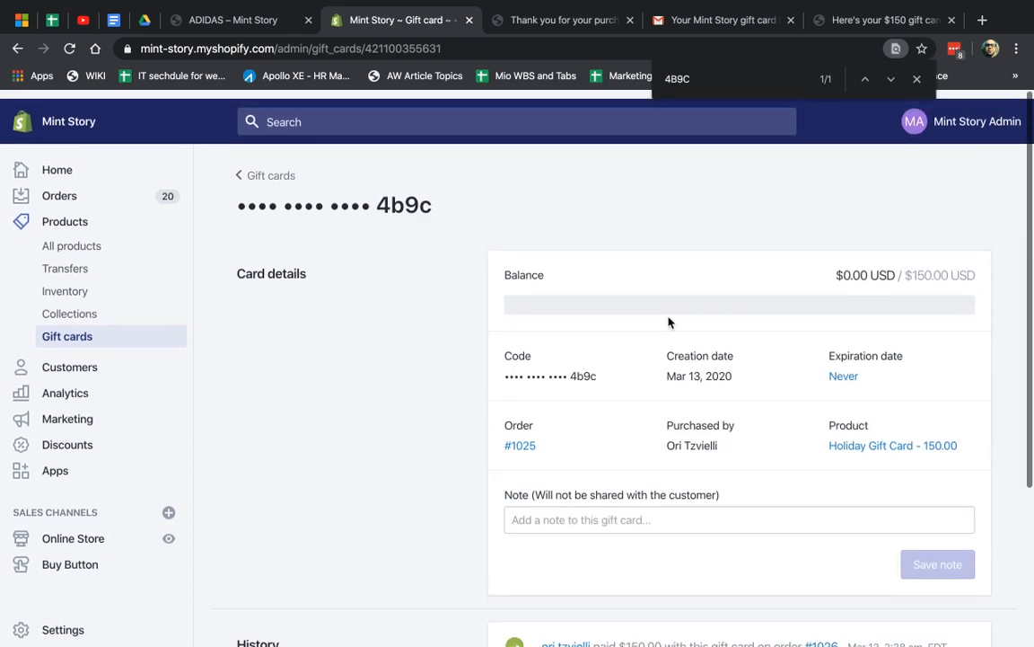
{"action": "scroll", "coordinate": [583, 429], "scroll_direction": "down", "scroll_amount": 3}
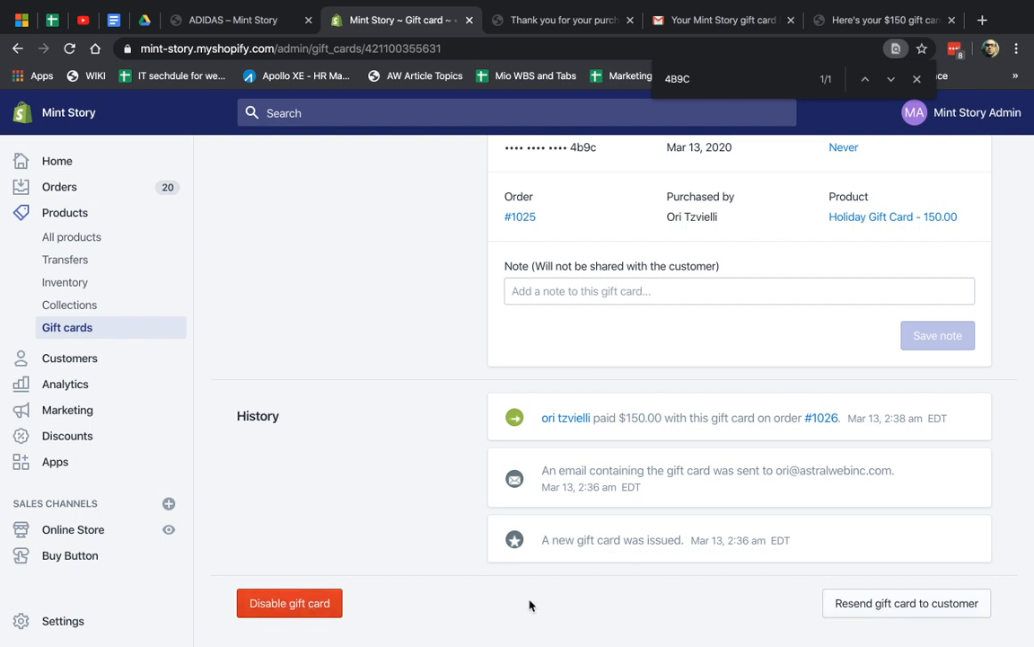
{"action": "left_click", "coordinate": [857, 604]}
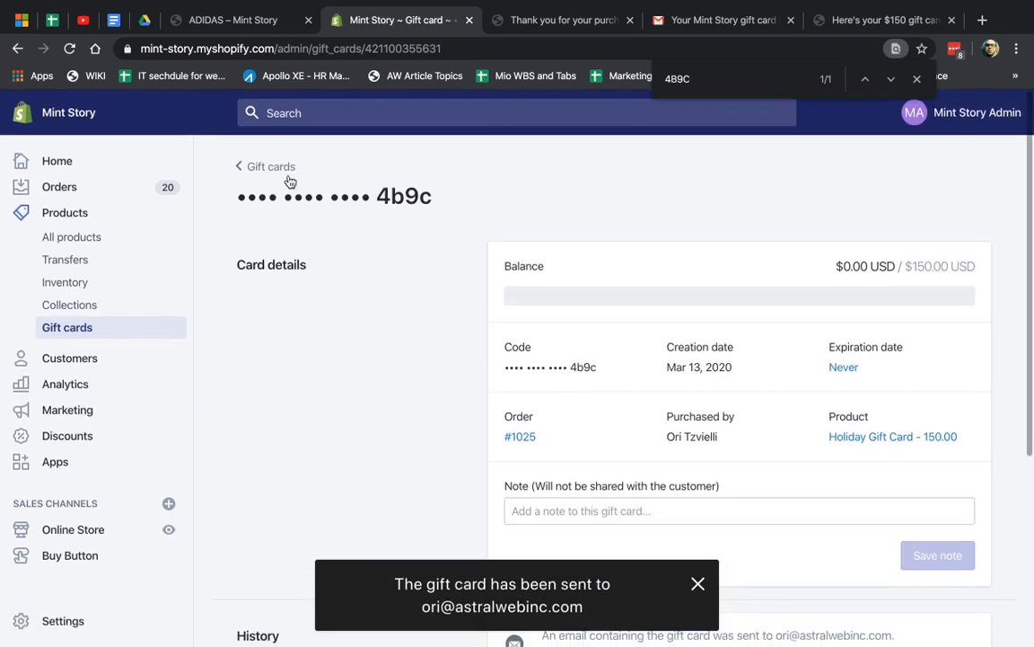
Return to the Gift cards list and open the $25 b5ge gift card
{"action": "left_click", "coordinate": [280, 171]}
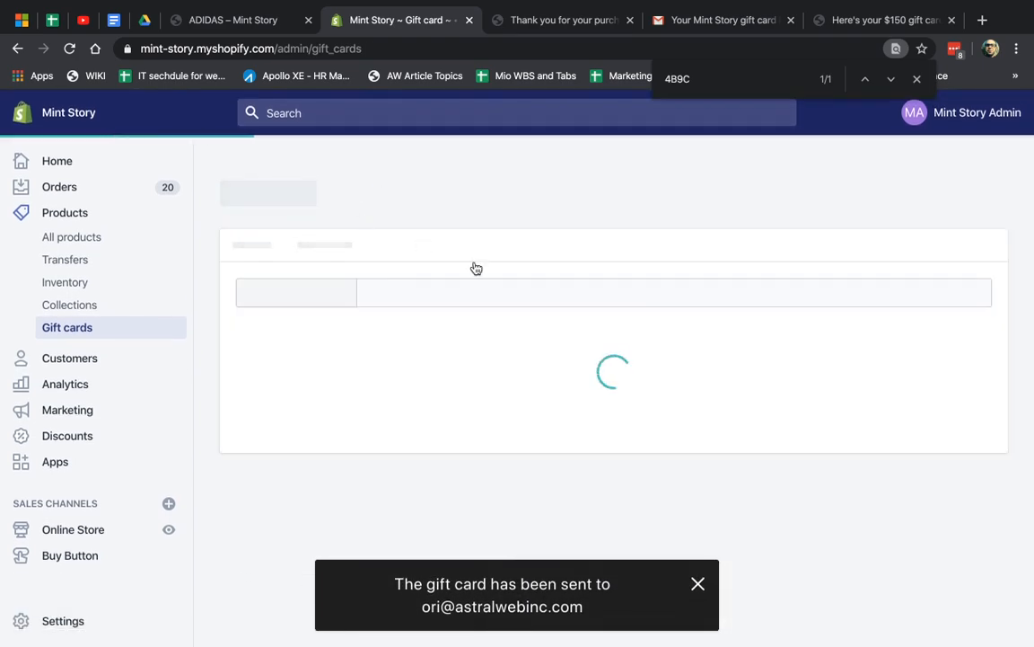
{"action": "scroll", "coordinate": [578, 430], "scroll_direction": "down", "scroll_amount": 1}
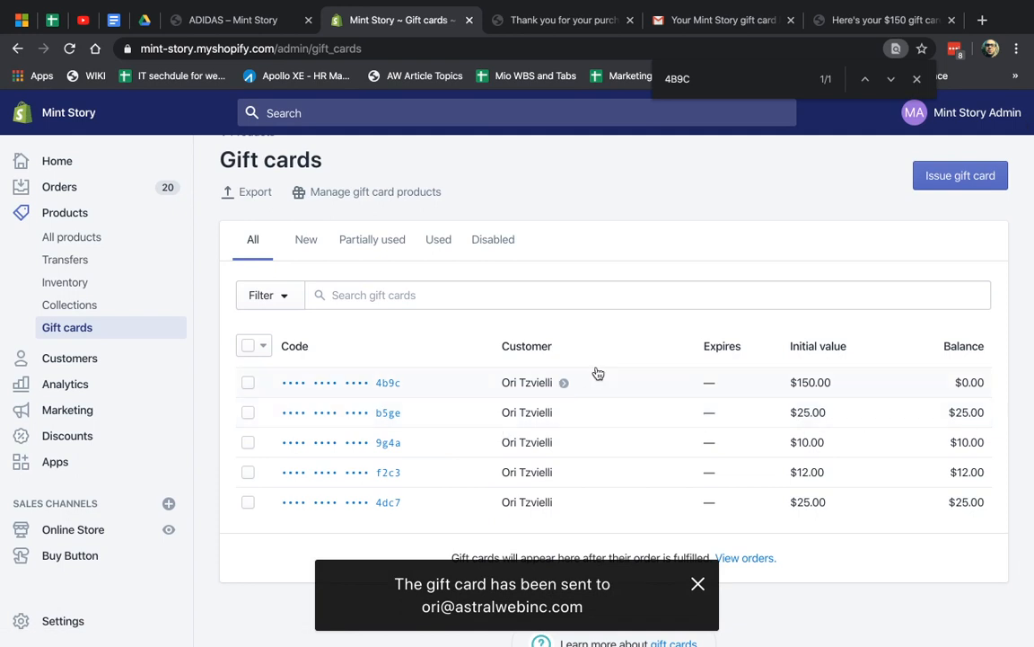
{"action": "left_click", "coordinate": [448, 417]}
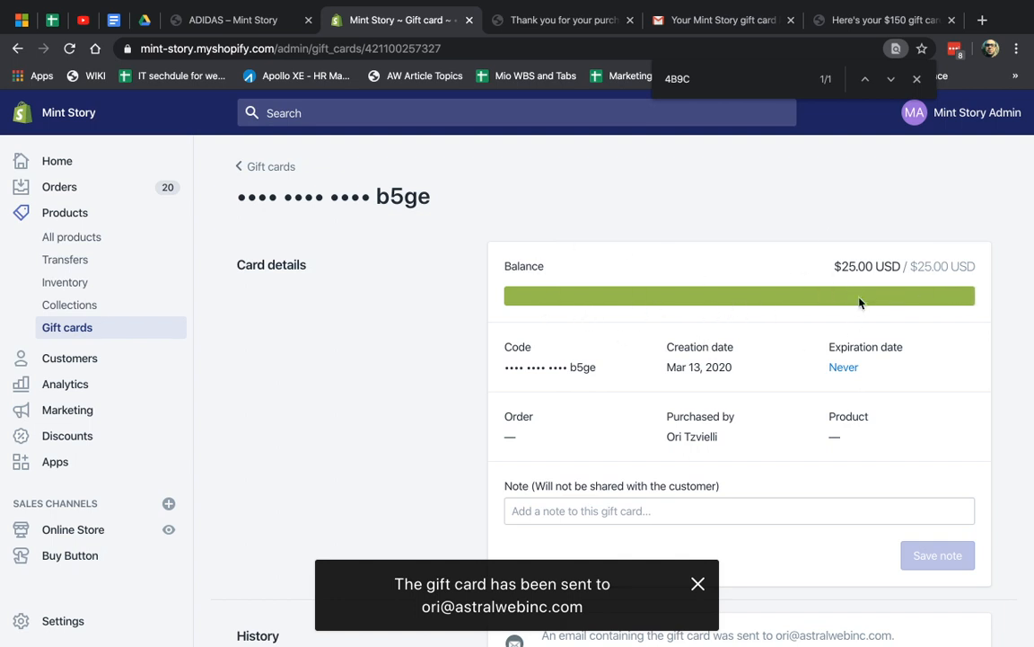
Disable the b5ge gift card, confirm it shows Disabled in the list, and go to Orders
{"action": "scroll", "coordinate": [498, 410], "scroll_direction": "down", "scroll_amount": 3}
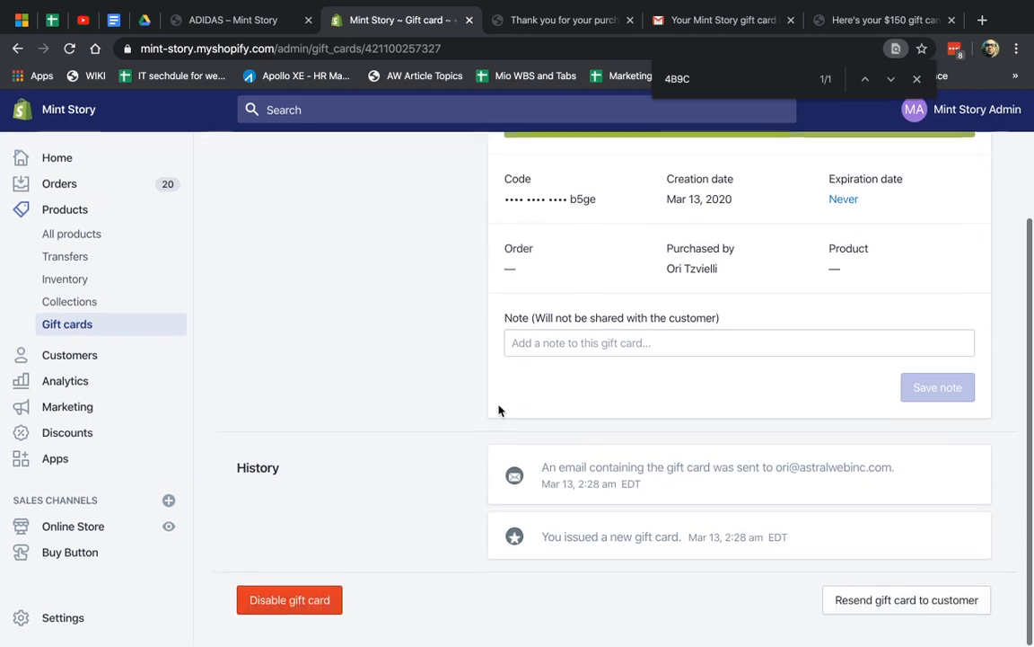
{"action": "left_click", "coordinate": [300, 606]}
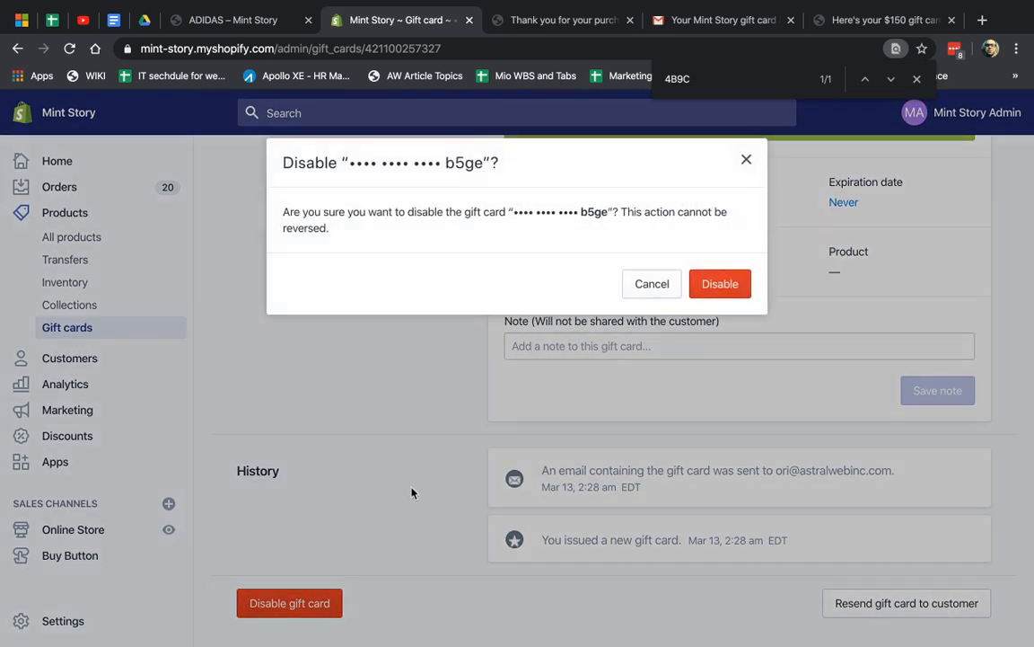
{"action": "left_click", "coordinate": [693, 277]}
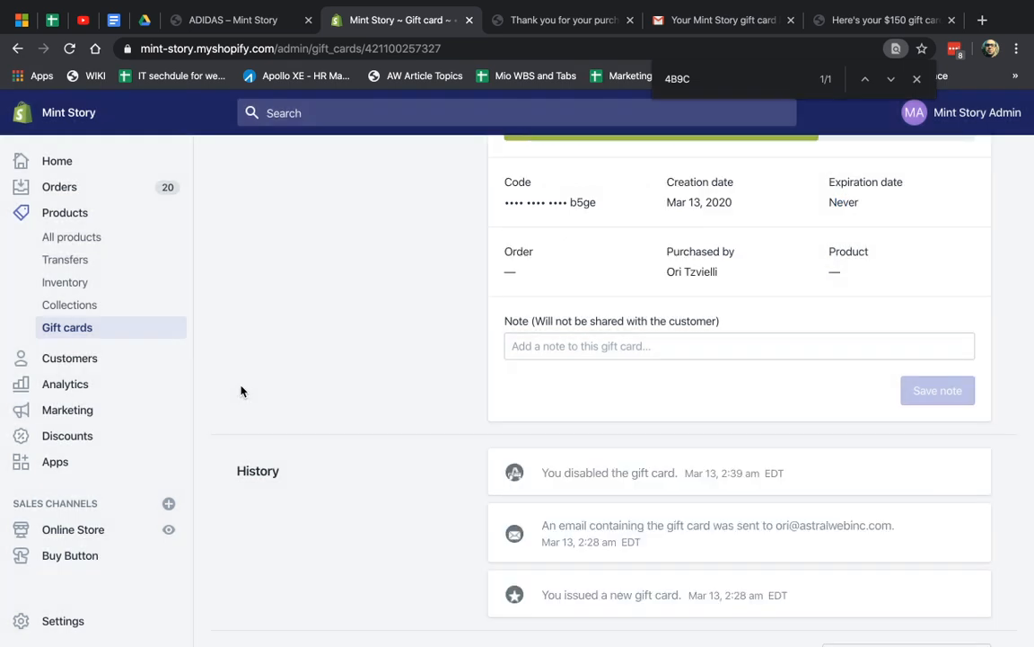
{"action": "left_click", "coordinate": [270, 167]}
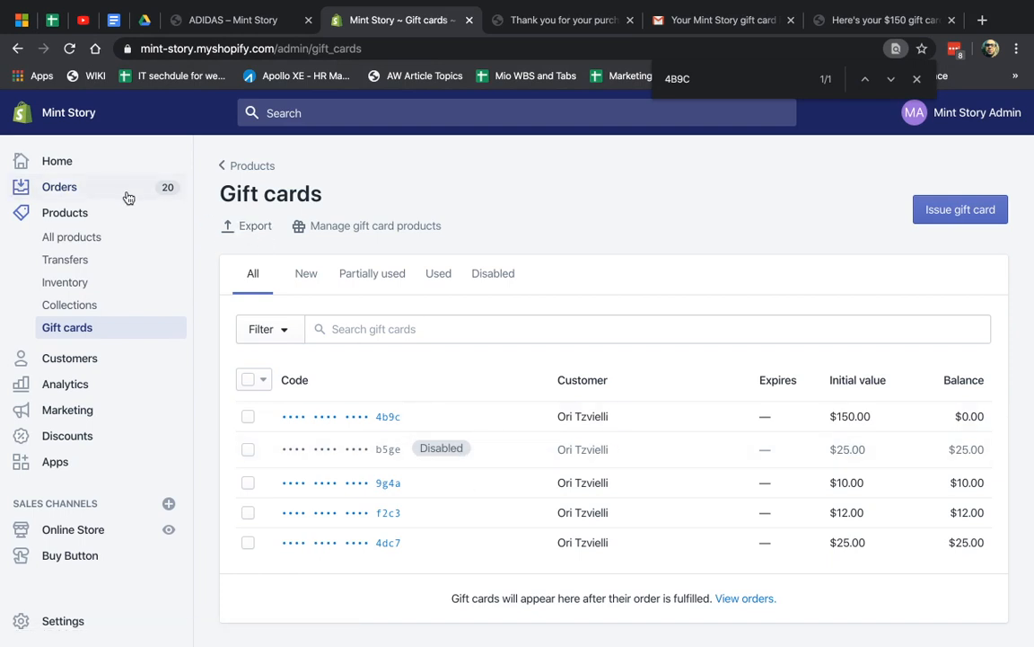
{"action": "left_click", "coordinate": [128, 197]}
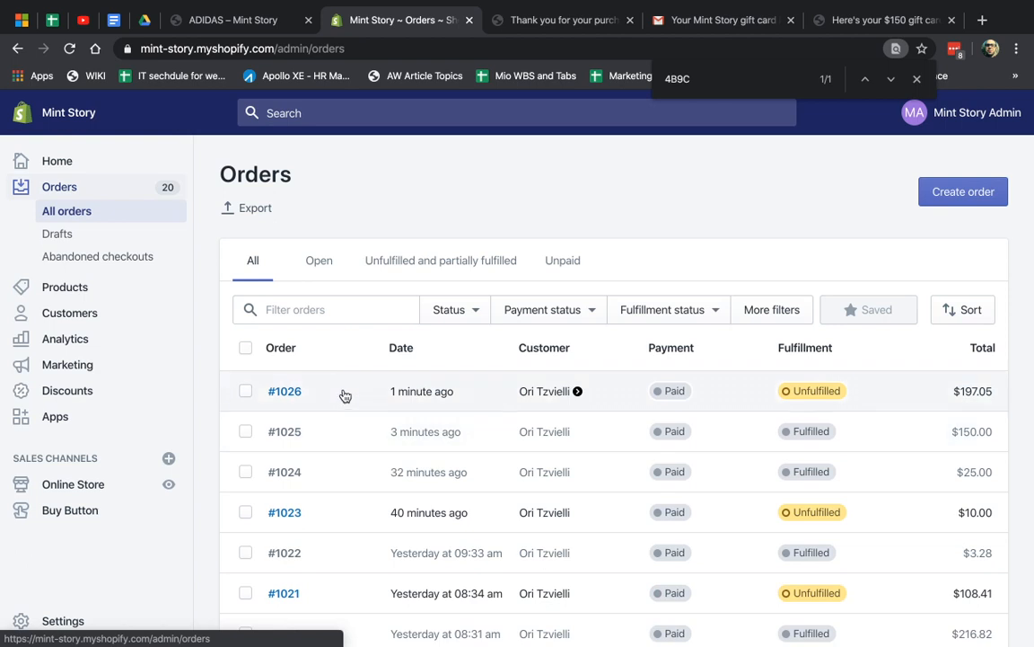
Open order #1026 and review its timeline with the $150.00 gift card payment and $197.05 total
{"action": "left_click", "coordinate": [343, 395]}
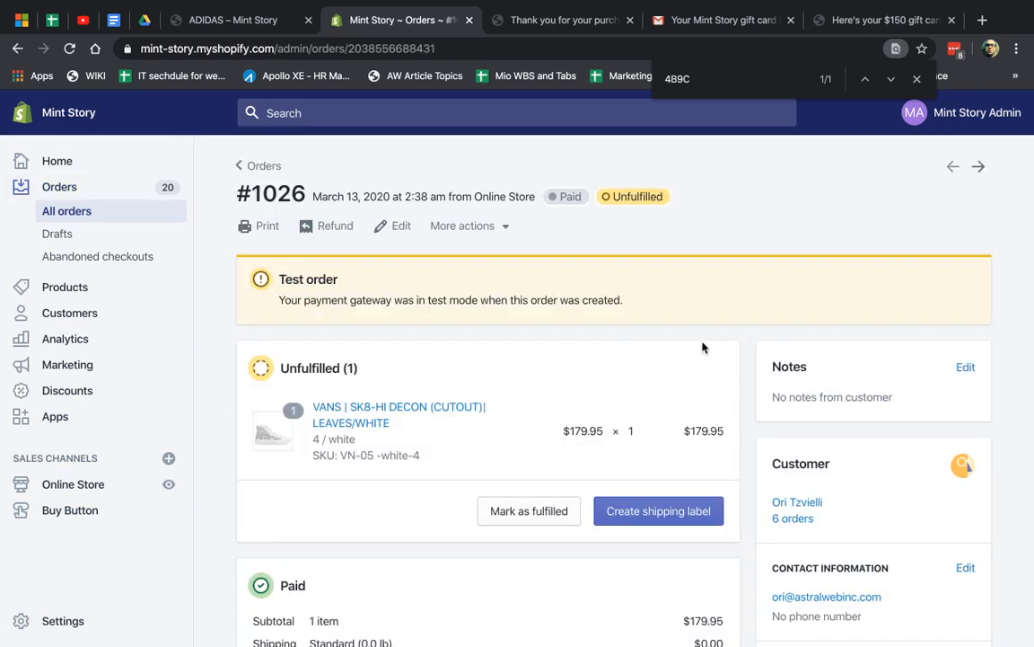
{"action": "scroll", "coordinate": [670, 352], "scroll_direction": "down", "scroll_amount": 3}
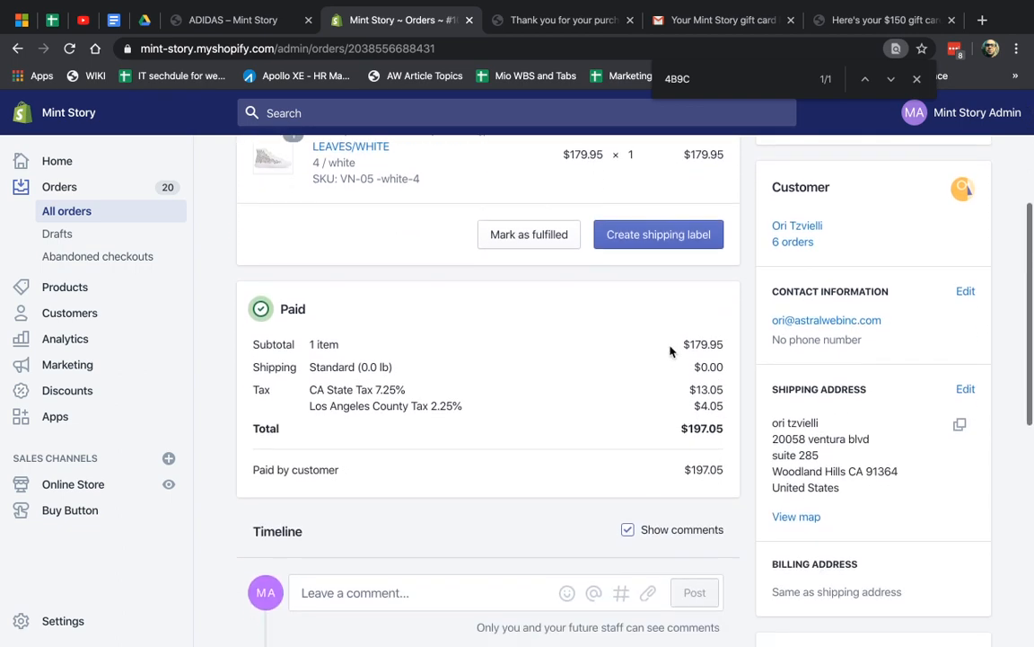
{"action": "scroll", "coordinate": [670, 351], "scroll_direction": "down", "scroll_amount": 3}
{"action": "scroll", "coordinate": [670, 351], "scroll_direction": "up", "scroll_amount": 3}
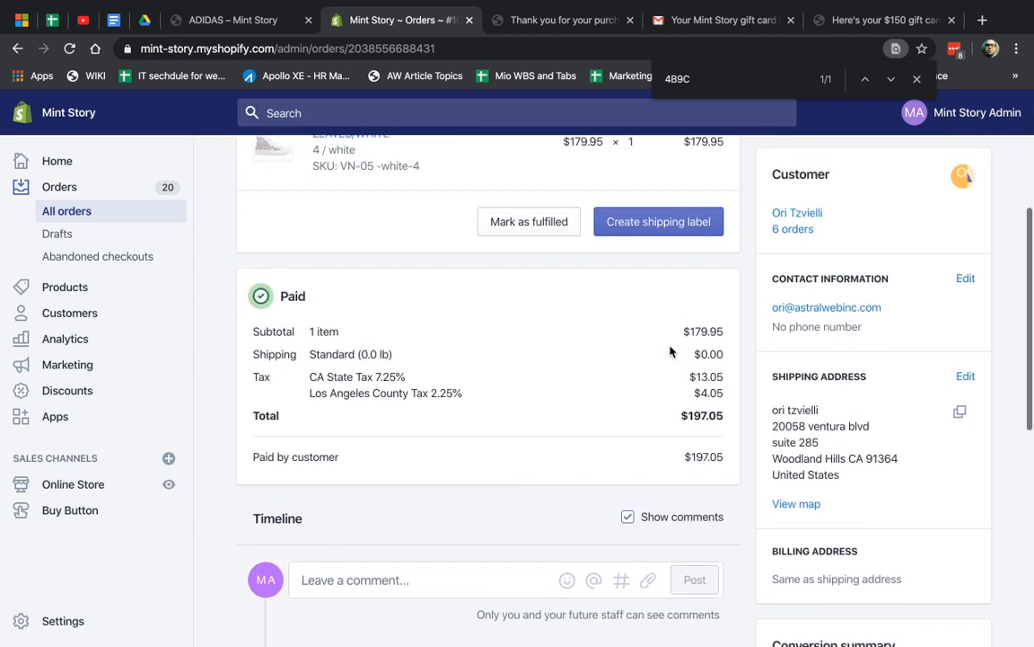
{"action": "scroll", "coordinate": [490, 450], "scroll_direction": "down", "scroll_amount": 5}
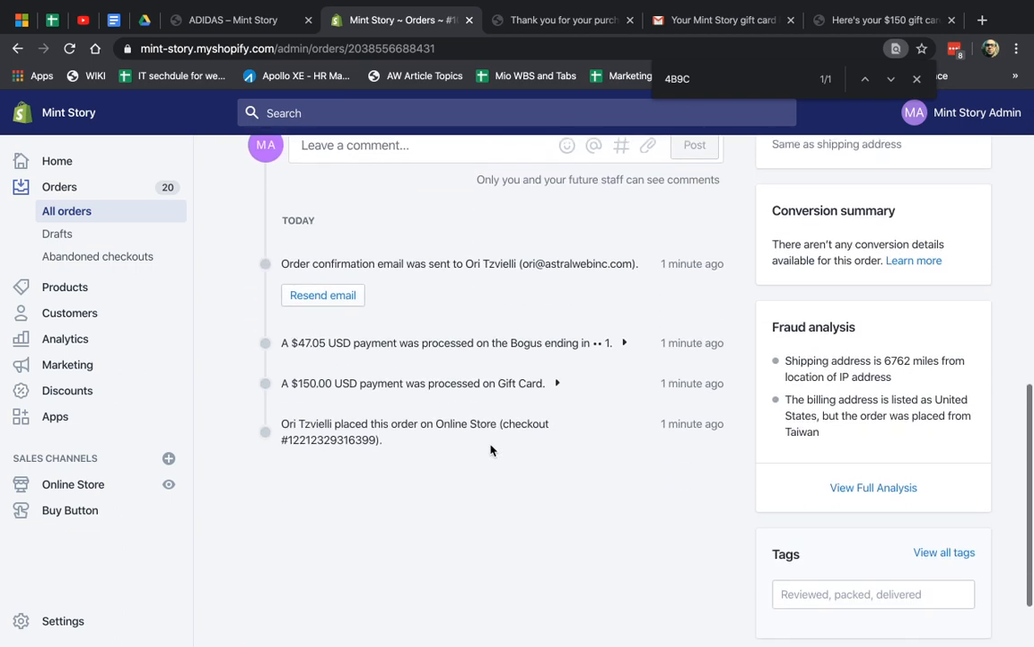
{"action": "scroll", "coordinate": [490, 450], "scroll_direction": "up", "scroll_amount": 8}
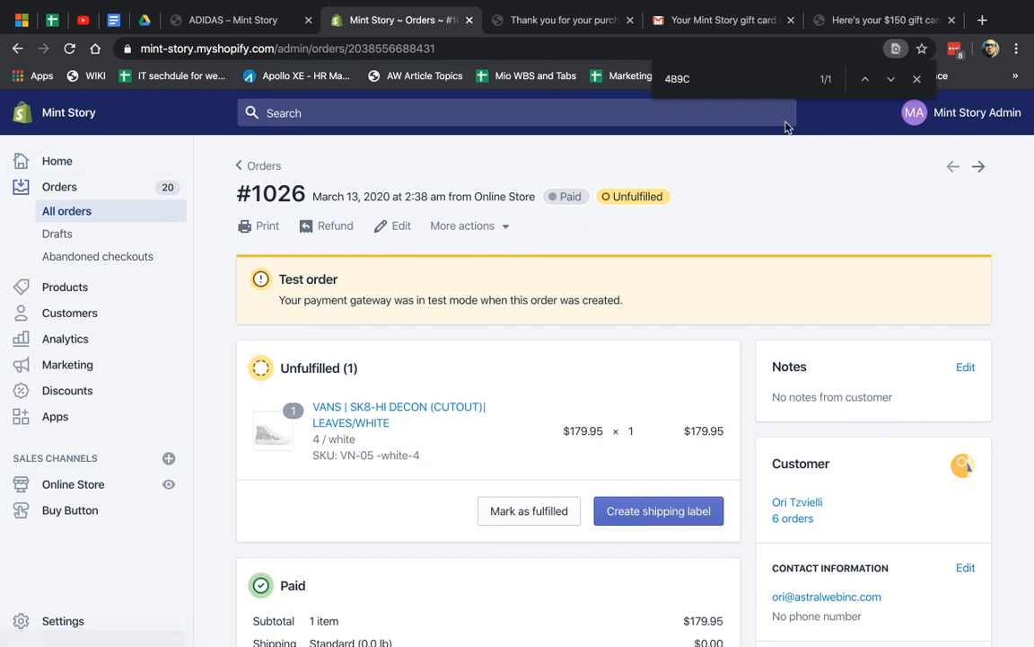
{"action": "left_click", "coordinate": [916, 81]}
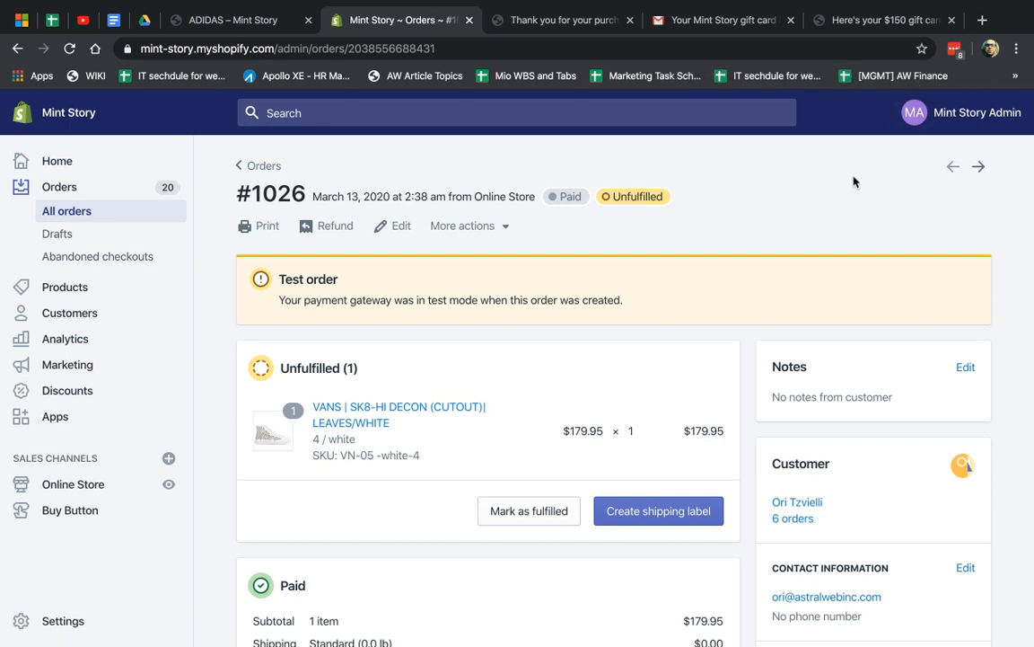
{"action": "mouse_move", "coordinate": [831, 5]}
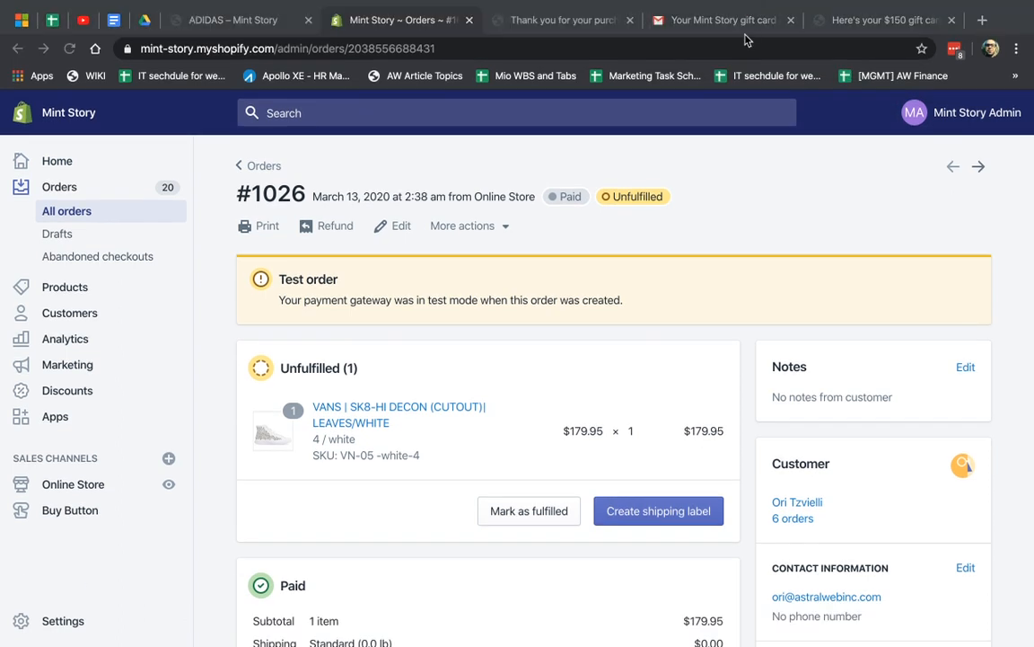
{"action": "left_click", "coordinate": [748, 9]}
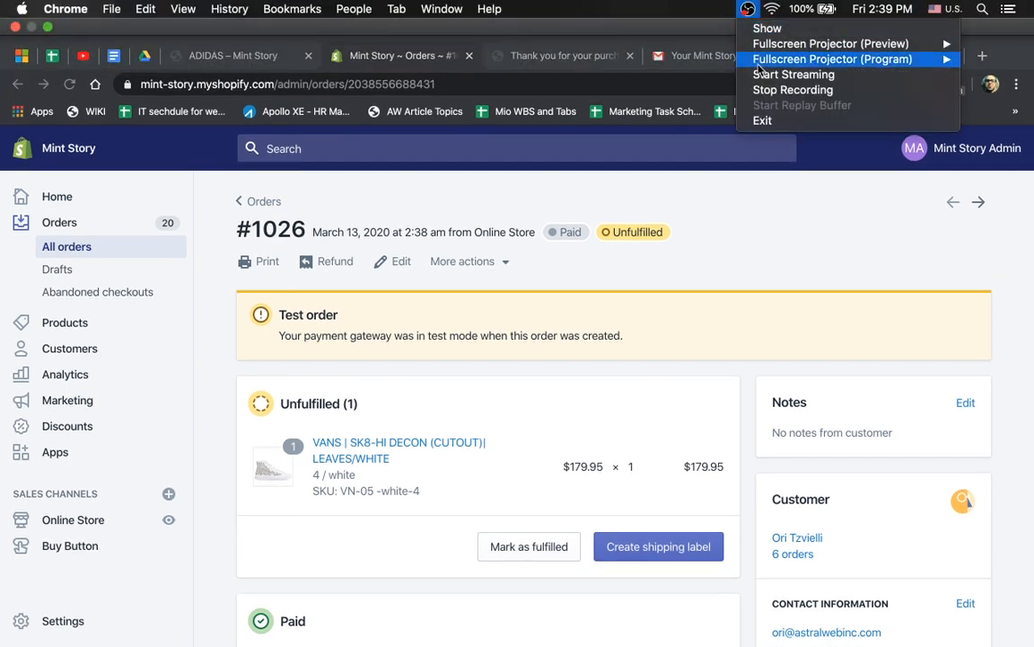